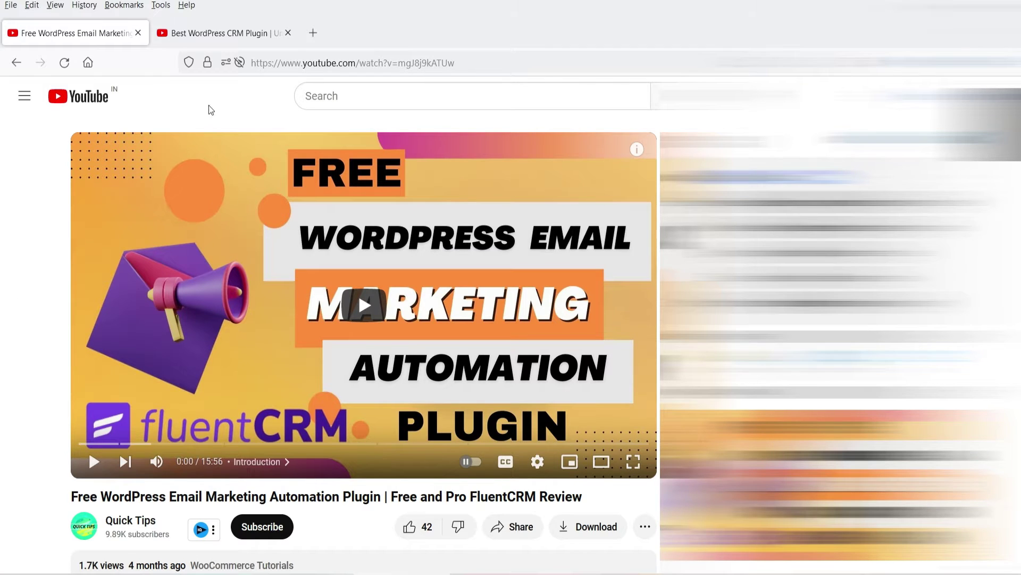
Compare the two YouTube video pages about the FluentCRM and NextCRM WordPress plugins.
{"action": "left_click", "coordinate": [213, 34]}
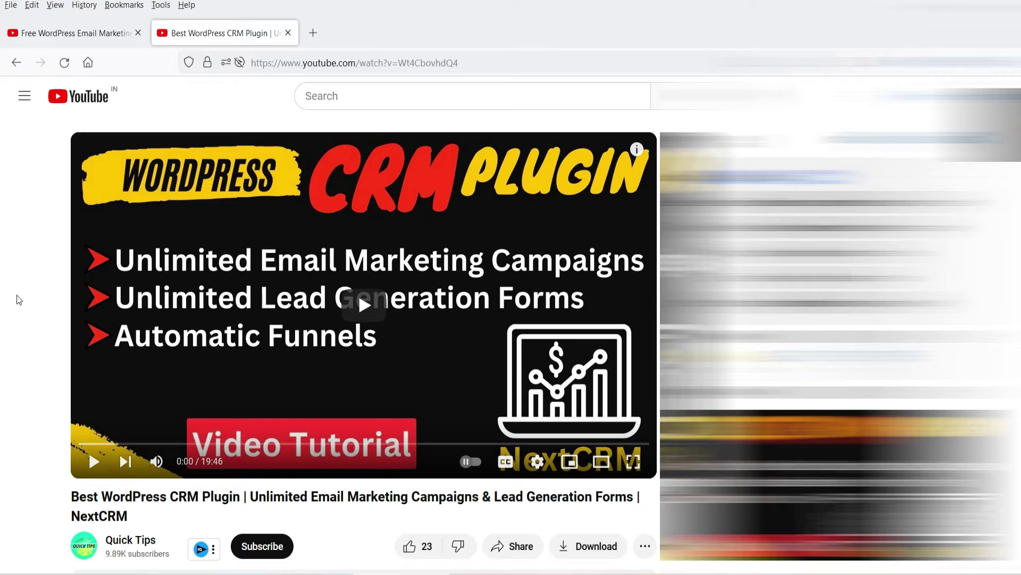
{"action": "left_click", "coordinate": [35, 38]}
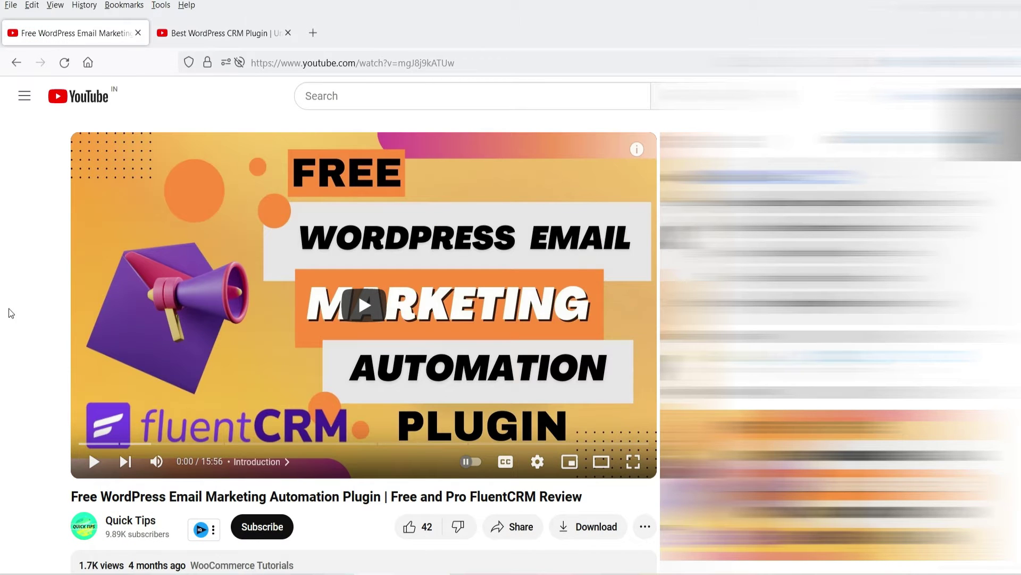
{"action": "left_click", "coordinate": [202, 31]}
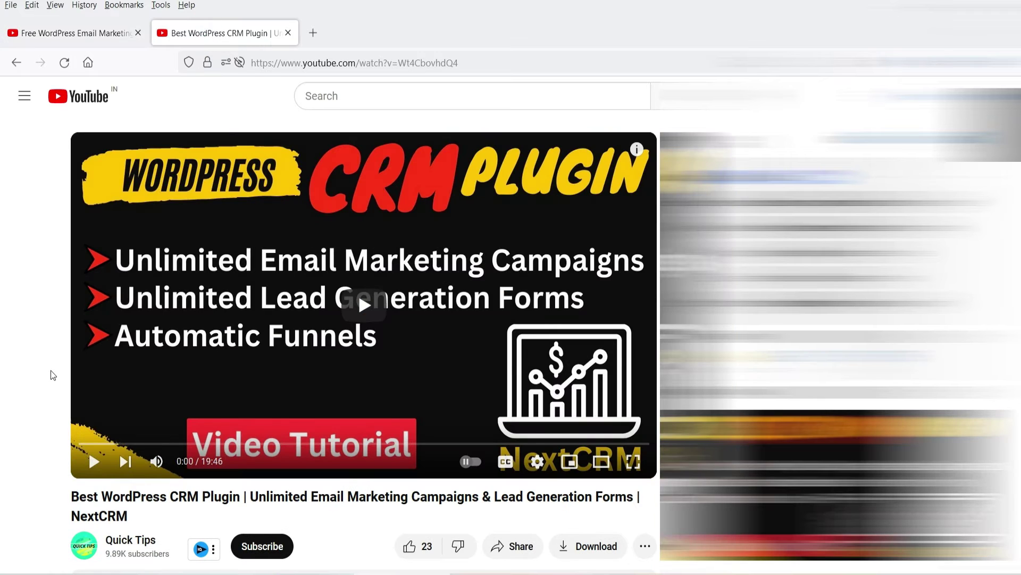
{"action": "left_click", "coordinate": [62, 25]}
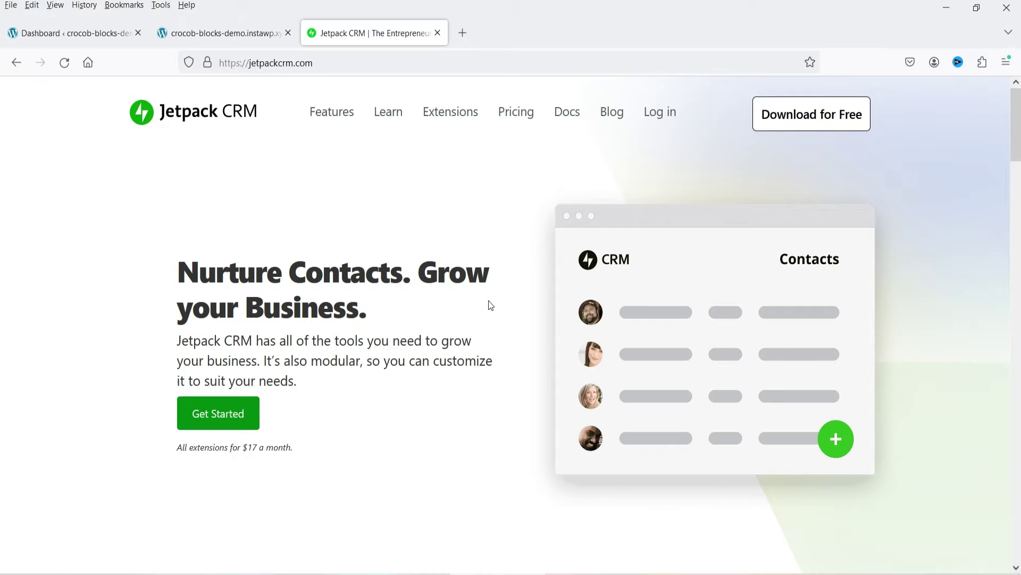
Search the WordPress site's plugin directory for "jetpack crm", and install and activate the Jetpack CRM plugin.
{"action": "left_click", "coordinate": [64, 35]}
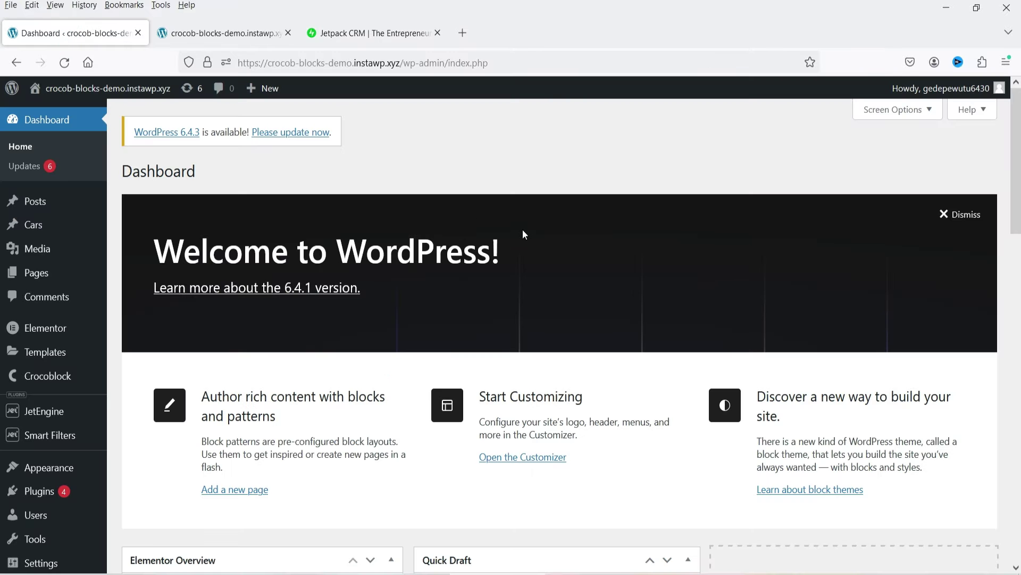
{"action": "mouse_move", "coordinate": [62, 492]}
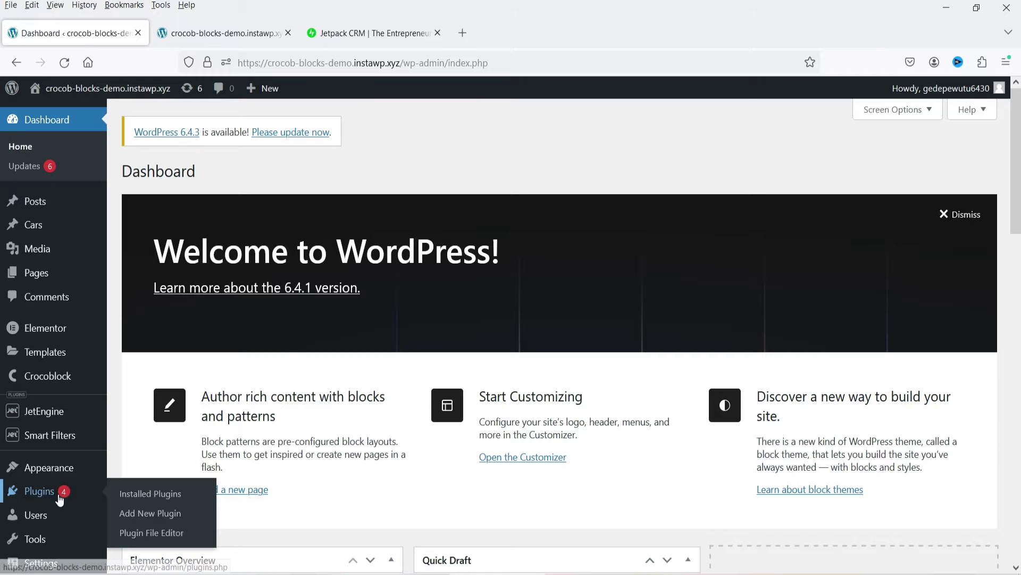
{"action": "left_click", "coordinate": [170, 512]}
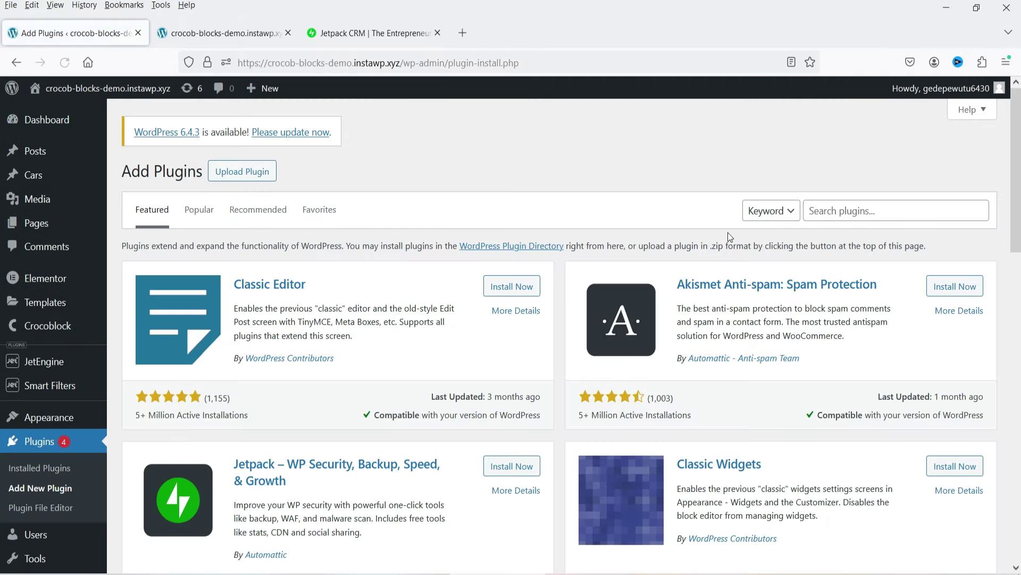
{"action": "left_click", "coordinate": [859, 211]}
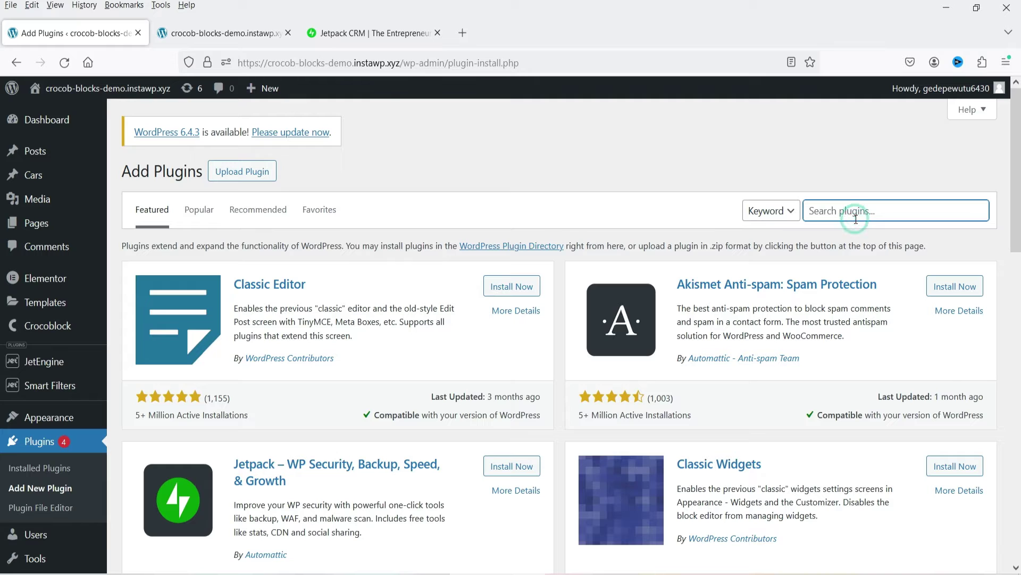
{"action": "type", "text": "jetpack cr"}
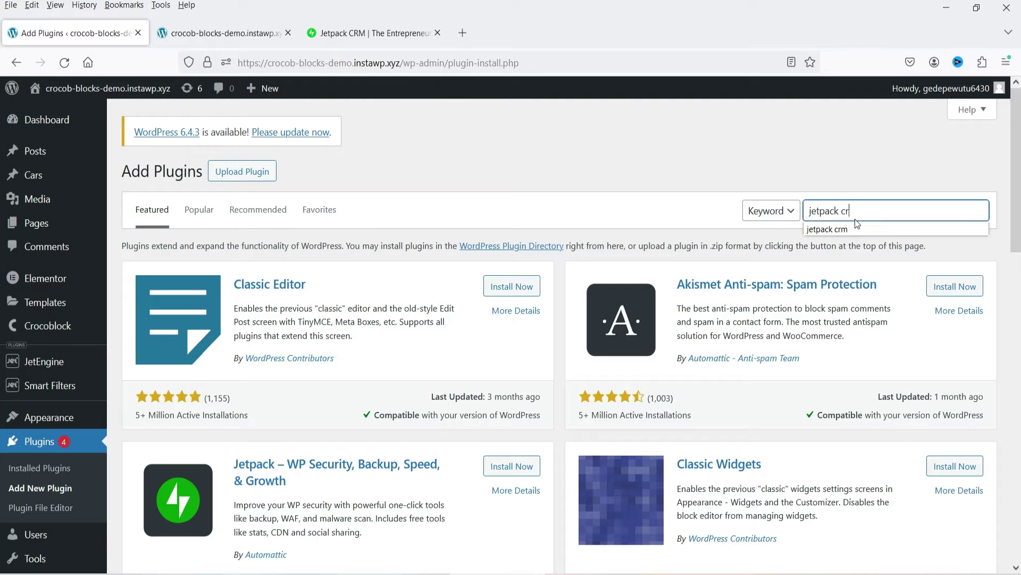
{"action": "type", "text": "m"}
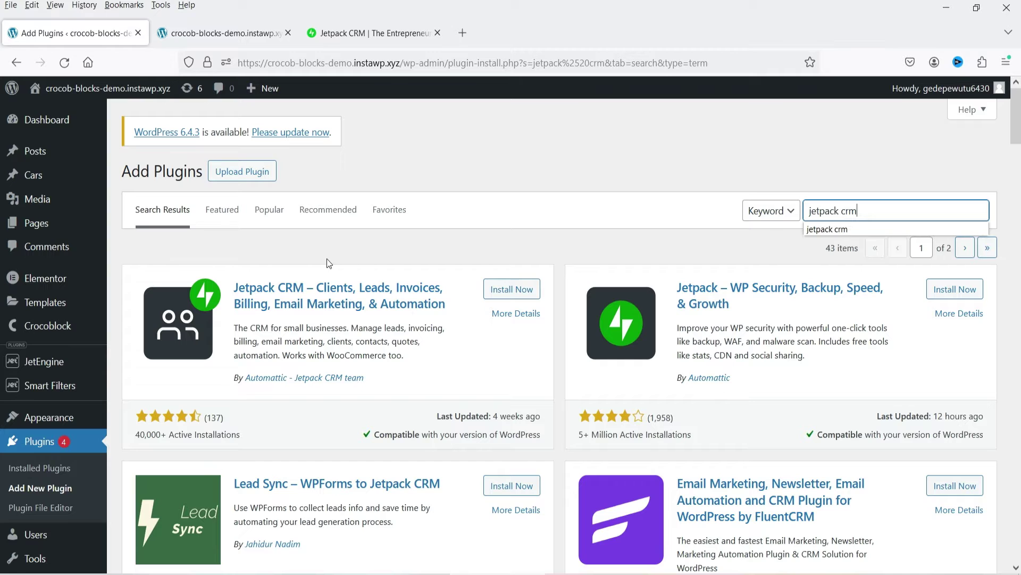
{"action": "left_click", "coordinate": [519, 289]}
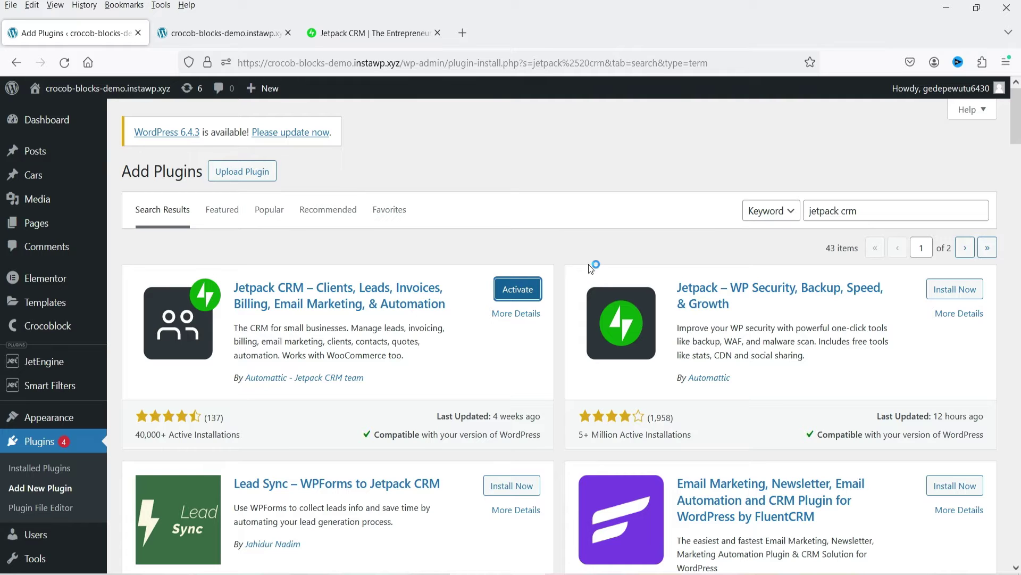
{"action": "left_click", "coordinate": [519, 289]}
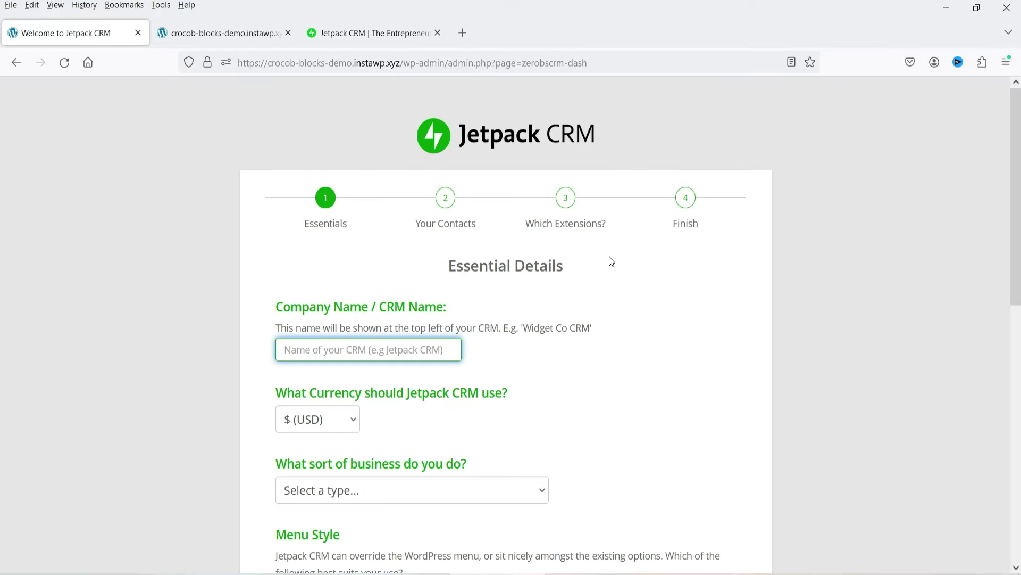
Set the CRM name to "Param Freelance" and the business type to Small Business (Other).
{"action": "type", "text": "Param"}
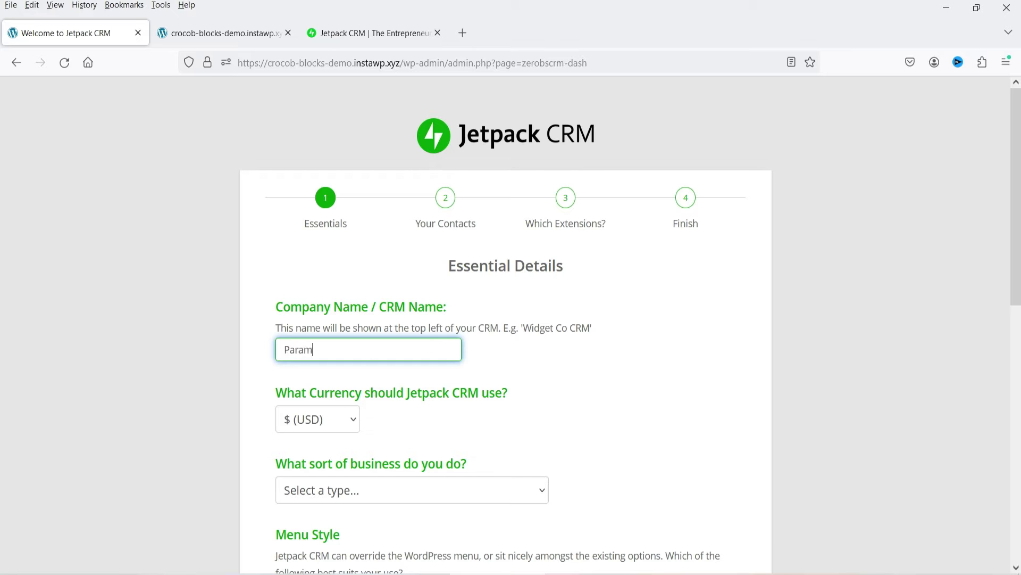
{"action": "type", "text": " Freelance"}
{"action": "scroll", "coordinate": [602, 394], "scroll_direction": "down", "scroll_amount": 3}
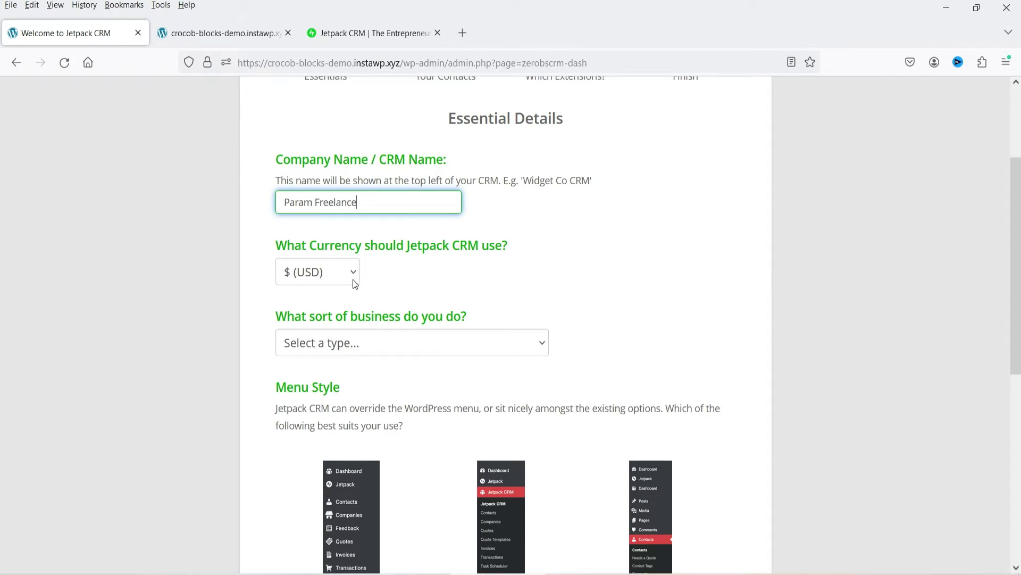
{"action": "scroll", "coordinate": [735, 288], "scroll_direction": "down", "scroll_amount": 2}
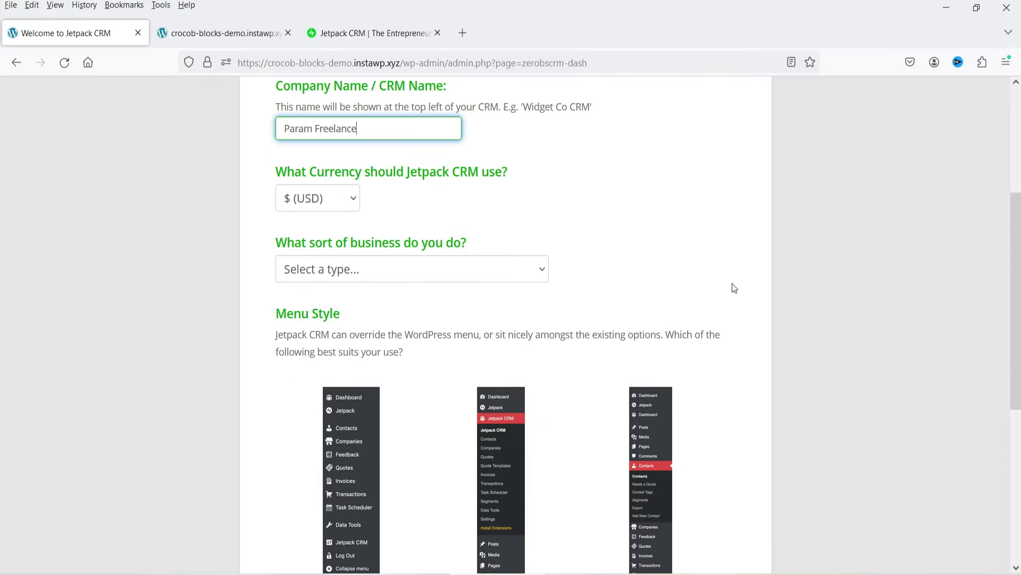
{"action": "left_click", "coordinate": [475, 273]}
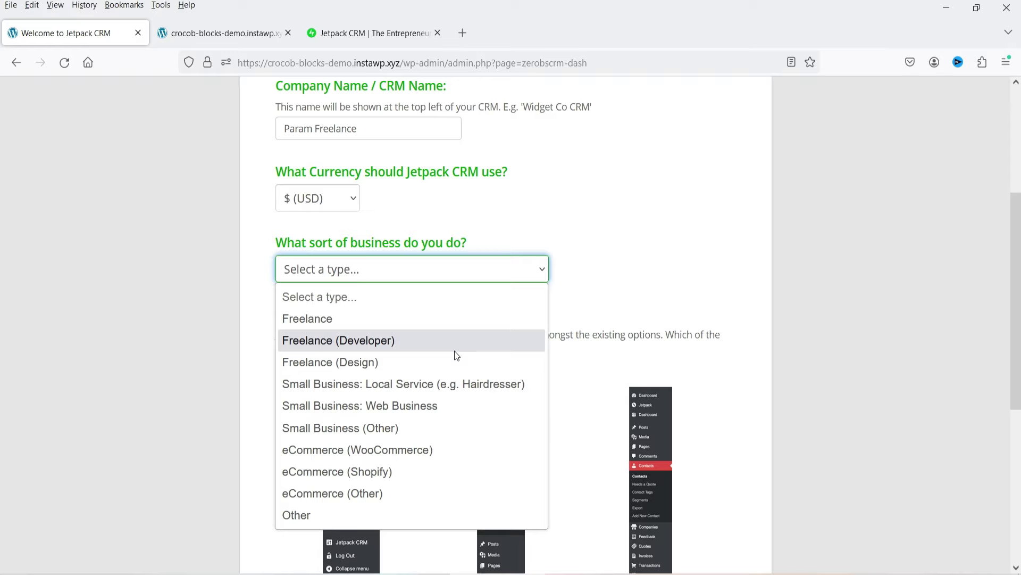
{"action": "left_click", "coordinate": [371, 430]}
Use the Jetpack CRM Slimline menu style, leave usage tracking off, and submit the Essentials page.
{"action": "scroll", "coordinate": [255, 229], "scroll_direction": "down", "scroll_amount": 4}
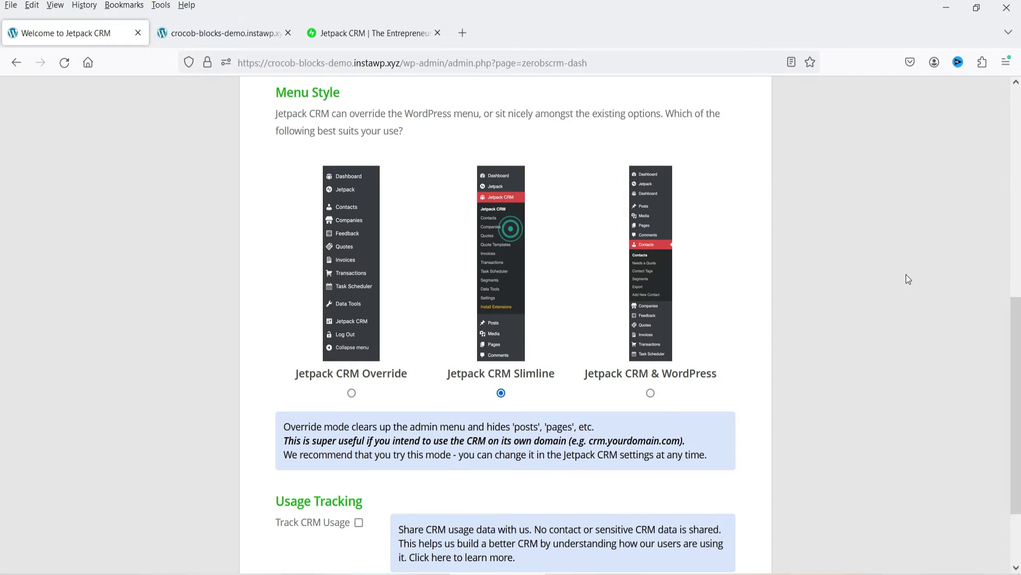
{"action": "scroll", "coordinate": [905, 275], "scroll_direction": "down", "scroll_amount": 2}
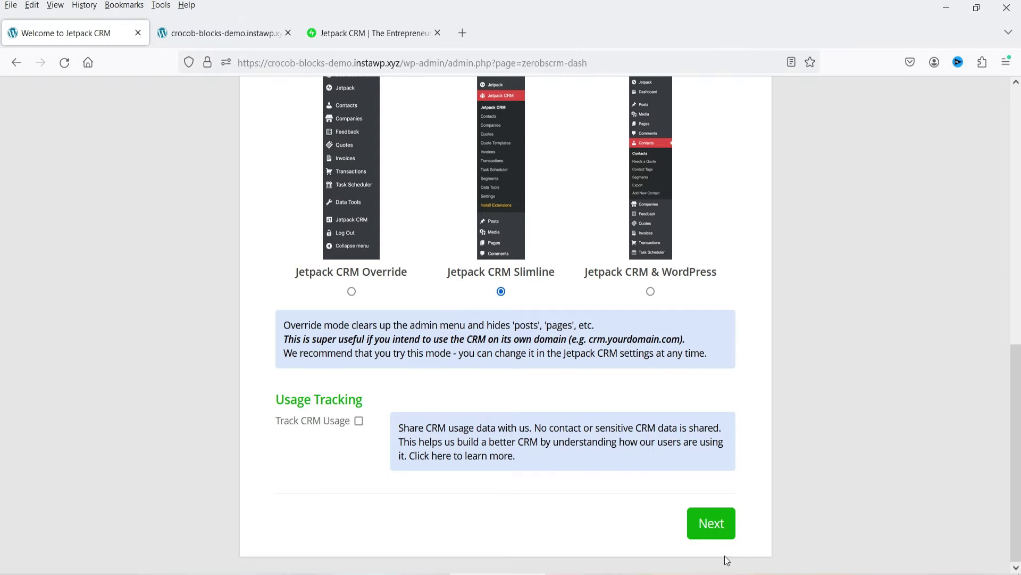
{"action": "left_click", "coordinate": [713, 525]}
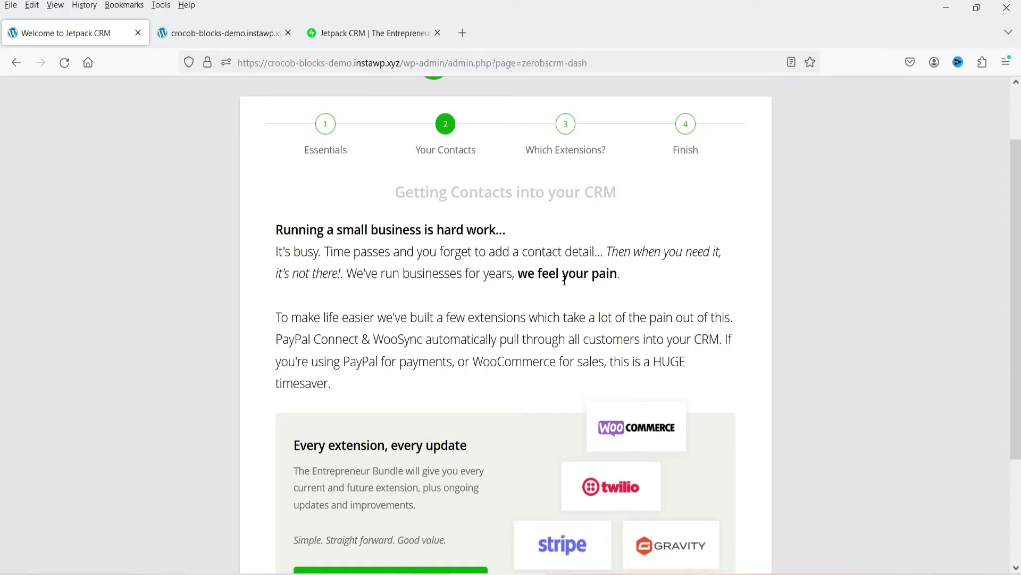
Skip connecting other services and accept the optional features with Quotes, Invoices and WooSync enabled.
{"action": "scroll", "coordinate": [454, 291], "scroll_direction": "down", "scroll_amount": 3}
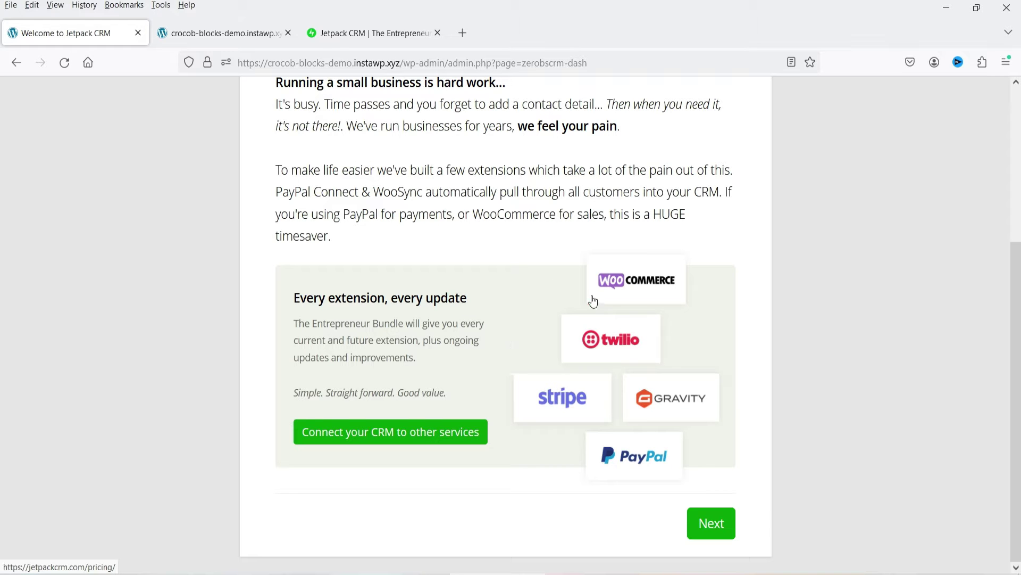
{"action": "left_click", "coordinate": [712, 524]}
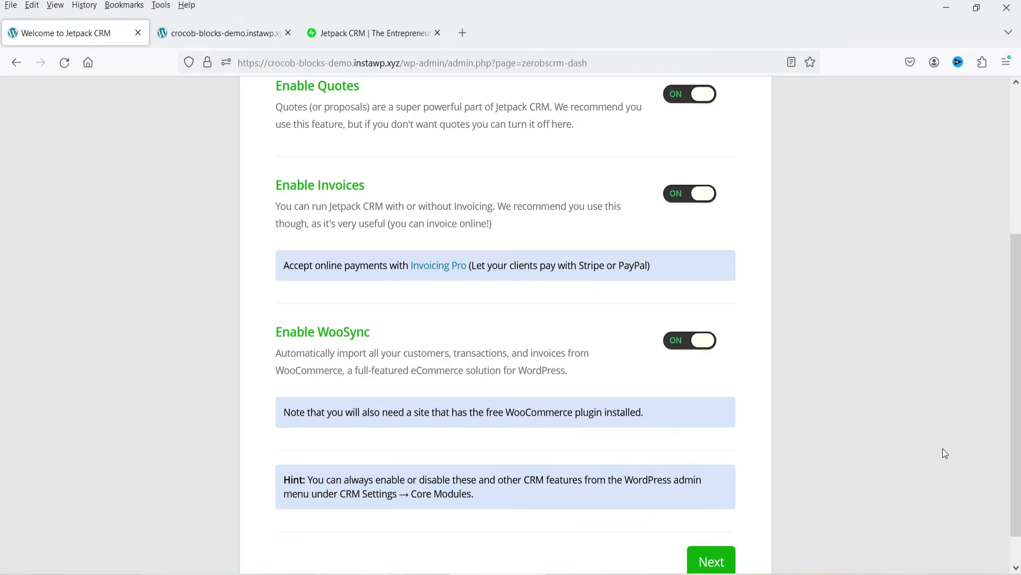
{"action": "scroll", "coordinate": [931, 435], "scroll_direction": "up", "scroll_amount": 3}
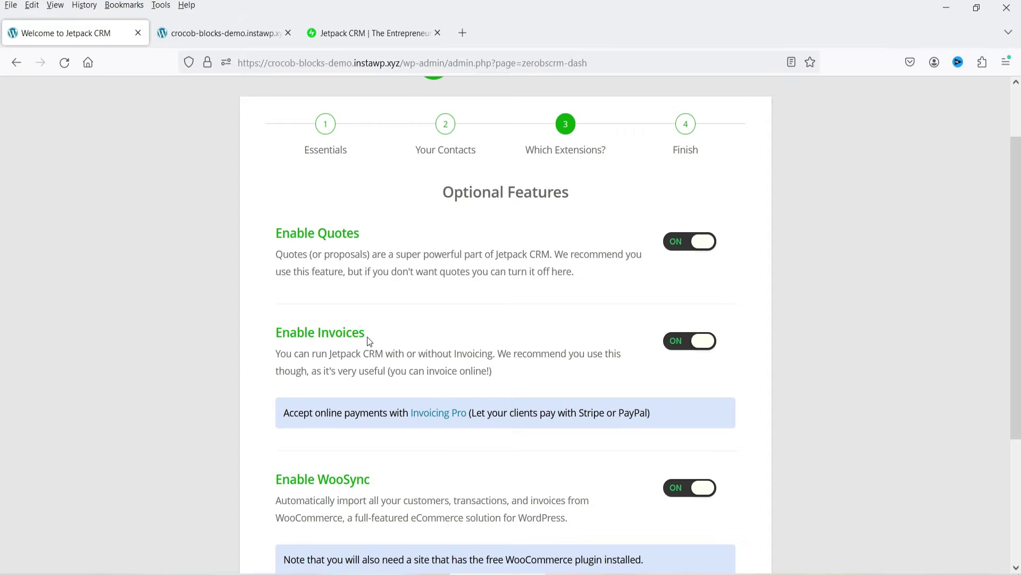
{"action": "scroll", "coordinate": [367, 333], "scroll_direction": "down", "scroll_amount": 2}
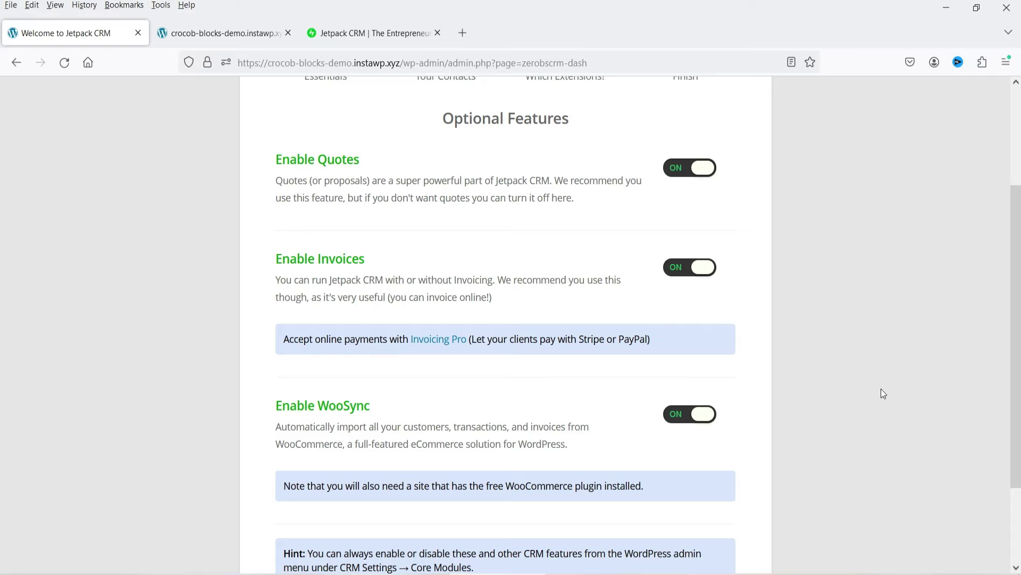
{"action": "scroll", "coordinate": [862, 393], "scroll_direction": "down", "scroll_amount": 2}
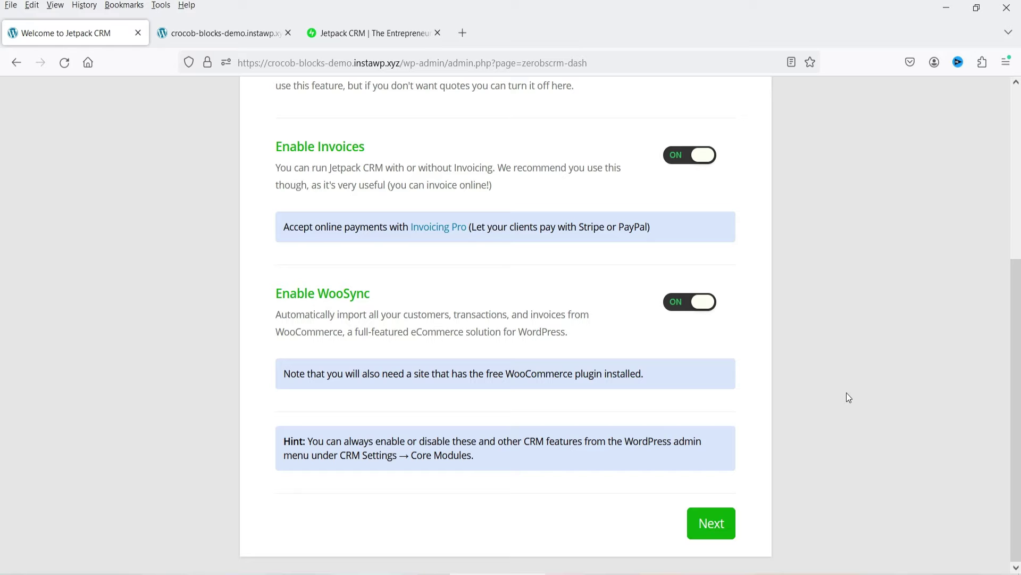
{"action": "left_click", "coordinate": [692, 524]}
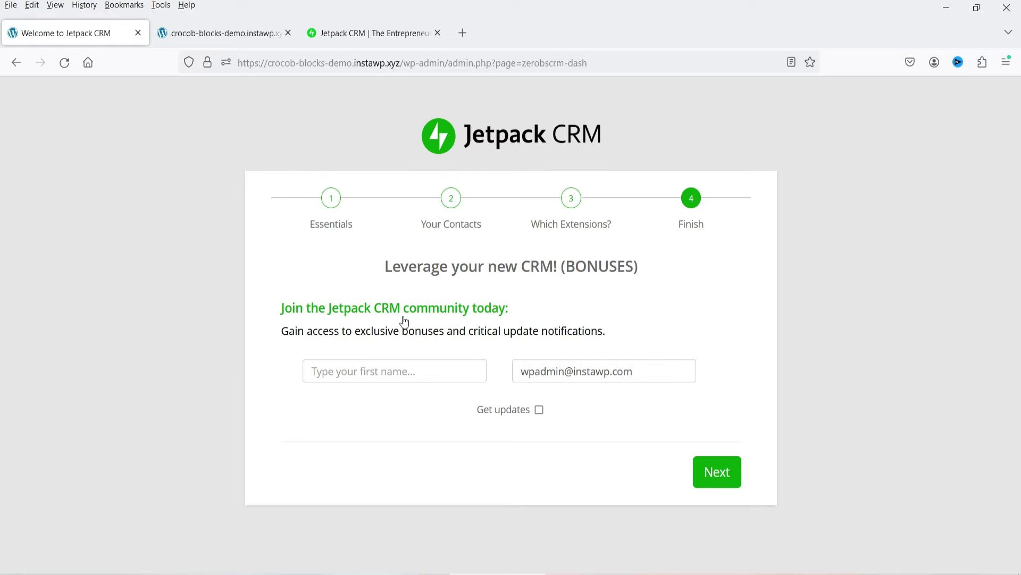
Clear the prefilled e-mail in the community sign-up and finish the setup wizard without requesting updates.
{"action": "triple_click", "coordinate": [543, 370]}
{"action": "key", "text": "BackSpace"}
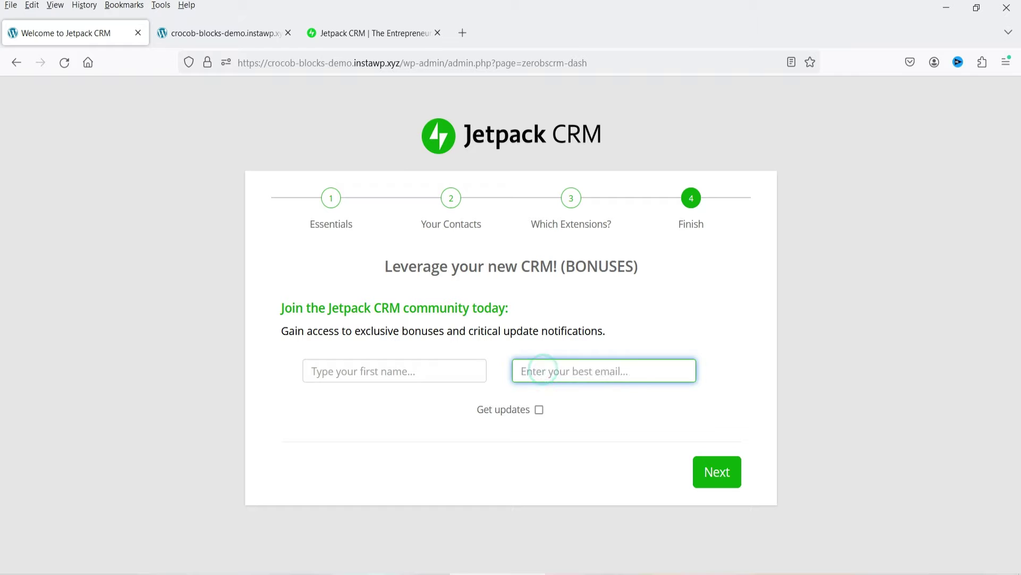
{"action": "left_click", "coordinate": [908, 356]}
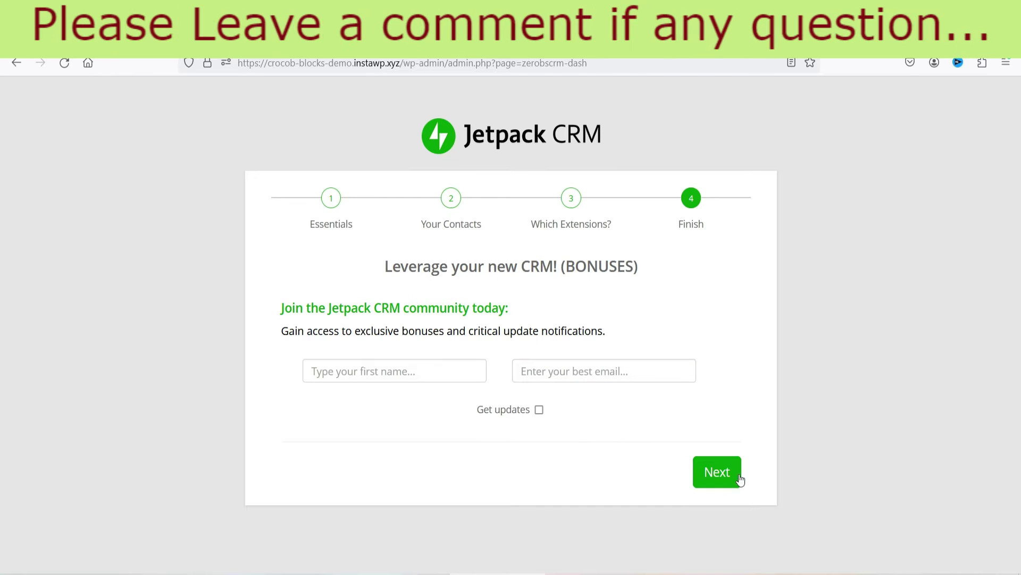
{"action": "left_click", "coordinate": [718, 471]}
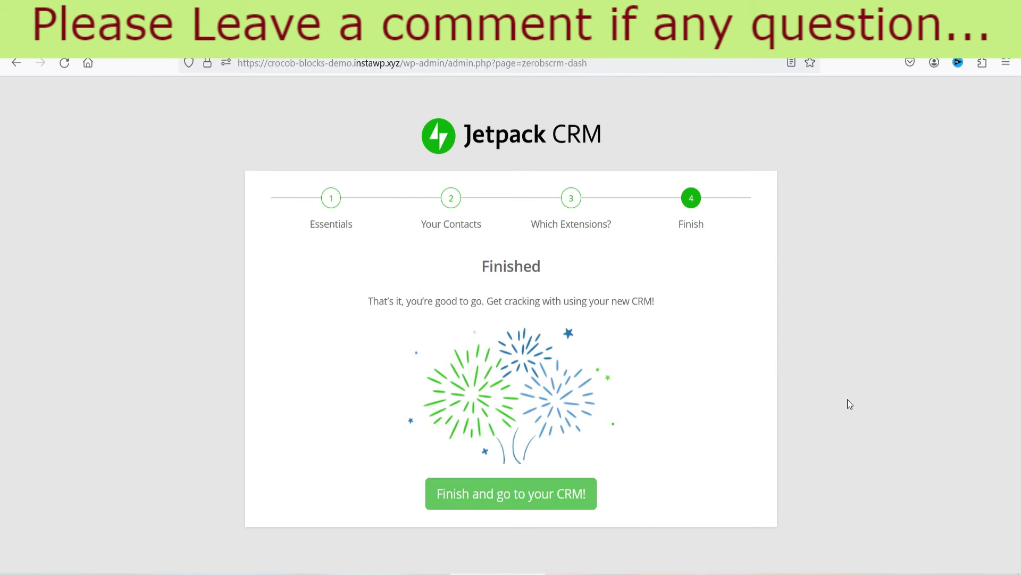
{"action": "left_click", "coordinate": [567, 494]}
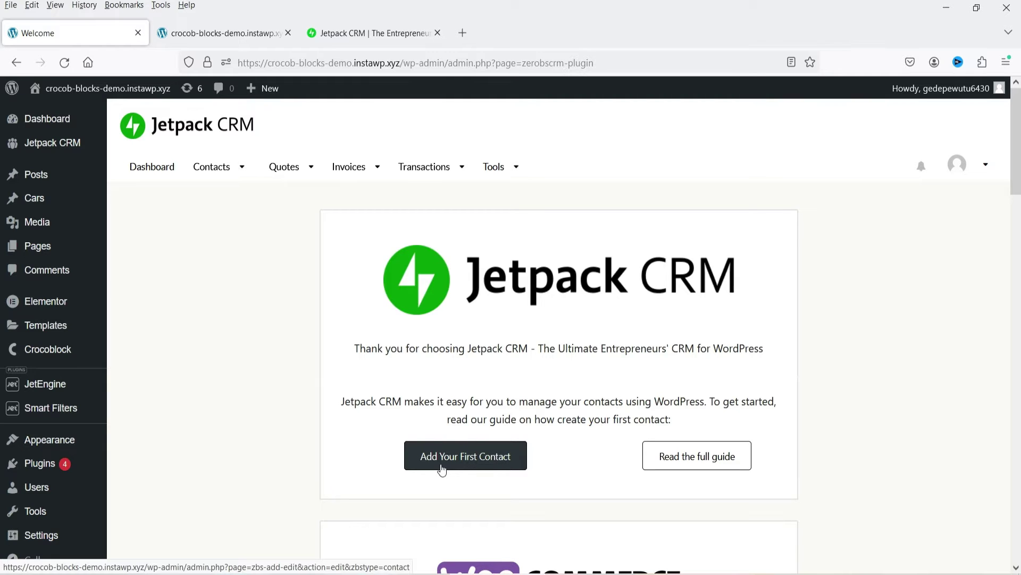
Review the features and extensions on the Jetpack CRM welcome page and open the CRM dashboard.
{"action": "scroll", "coordinate": [441, 470], "scroll_direction": "down", "scroll_amount": 5}
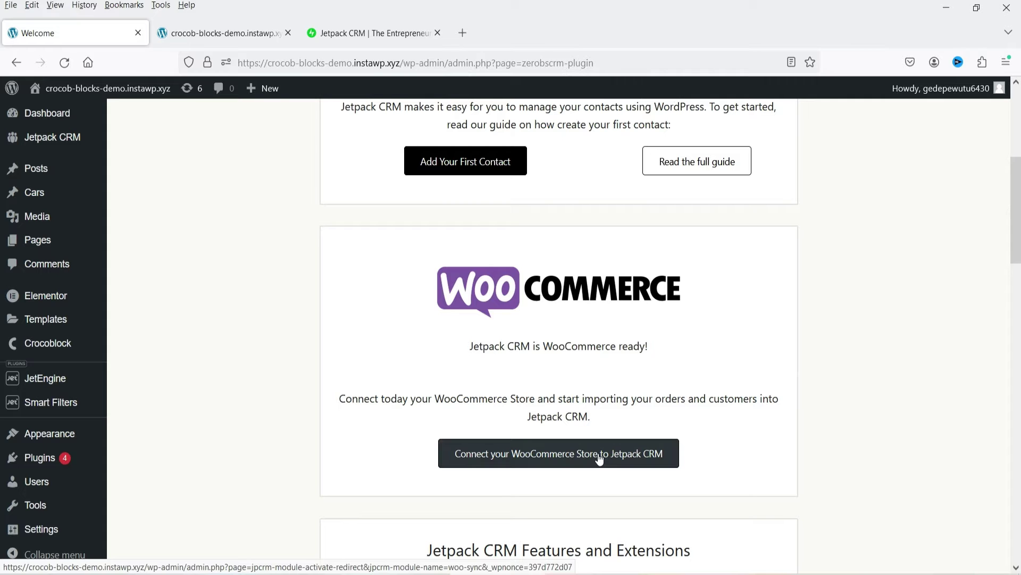
{"action": "scroll", "coordinate": [769, 420], "scroll_direction": "down", "scroll_amount": 9}
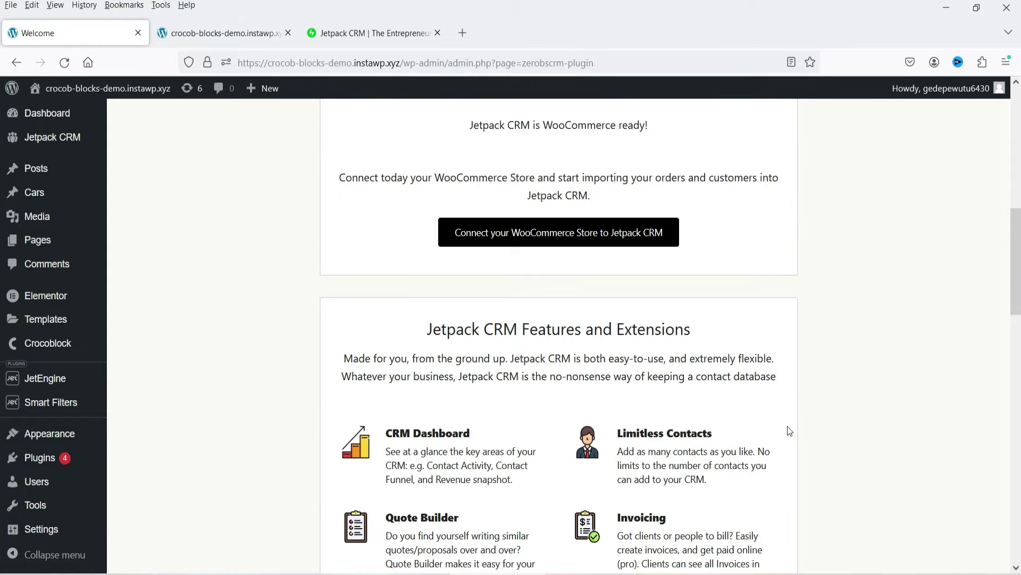
{"action": "scroll", "coordinate": [516, 137], "scroll_direction": "up", "scroll_amount": 1}
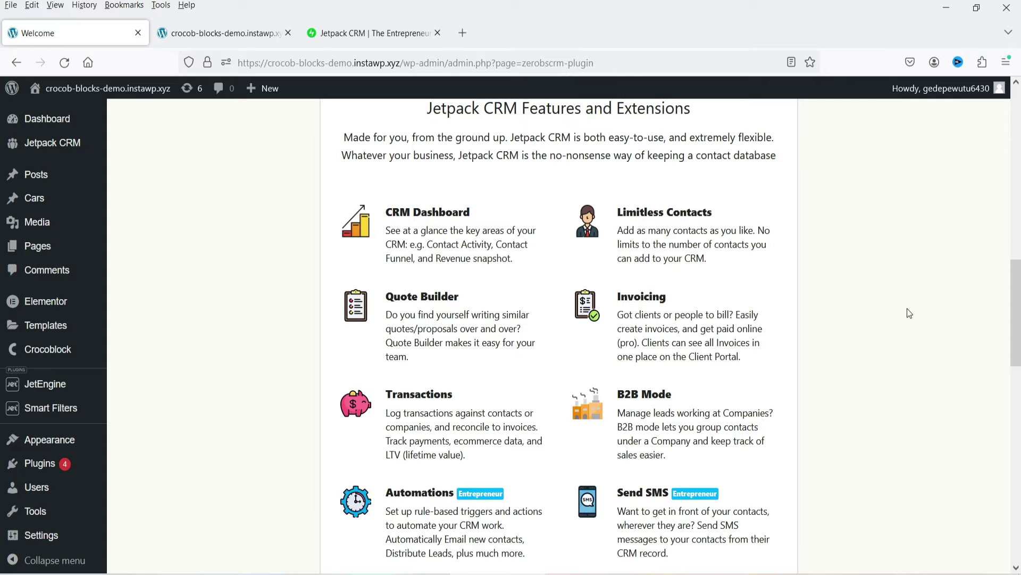
{"action": "scroll", "coordinate": [903, 320], "scroll_direction": "down", "scroll_amount": 3}
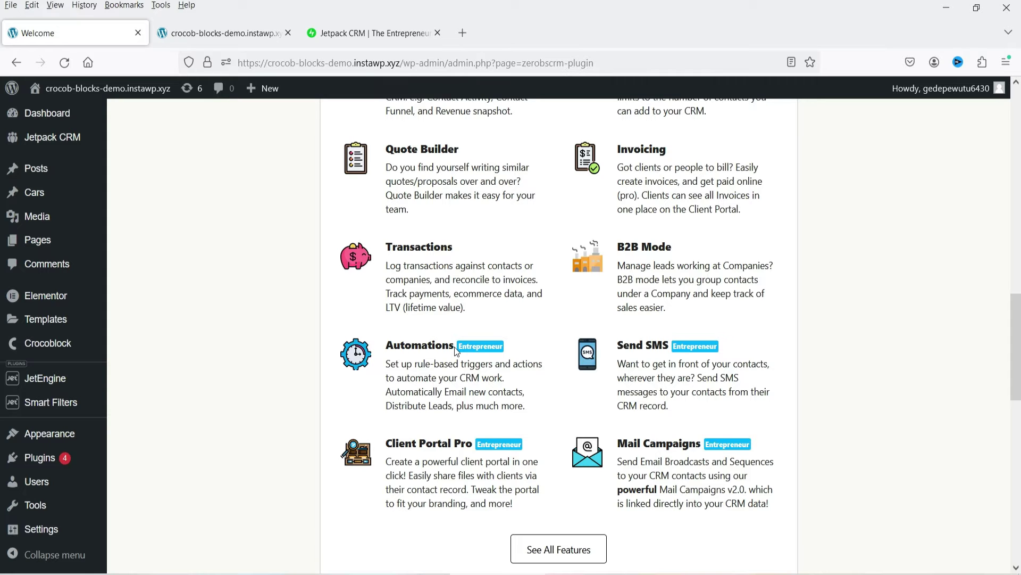
{"action": "scroll", "coordinate": [216, 171], "scroll_direction": "up", "scroll_amount": 3}
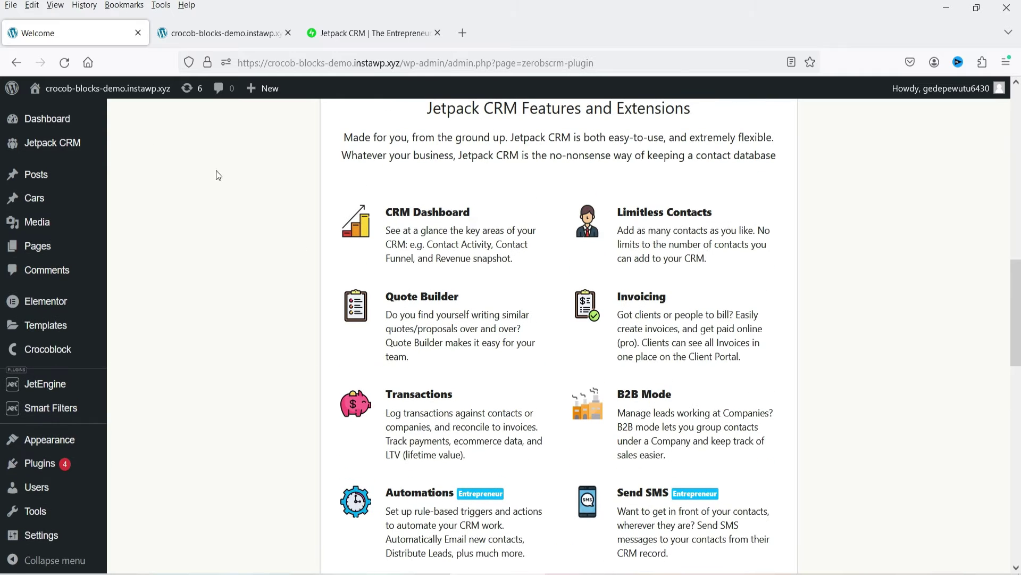
{"action": "left_click", "coordinate": [62, 142]}
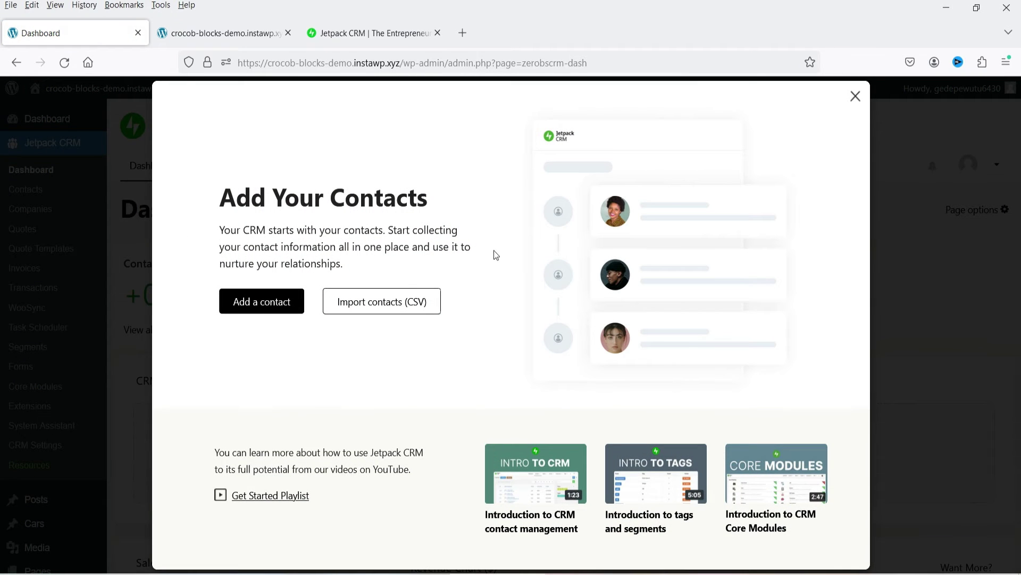
Dismiss the Add Your Contacts introduction and open the form for a new contact.
{"action": "left_click", "coordinate": [856, 96]}
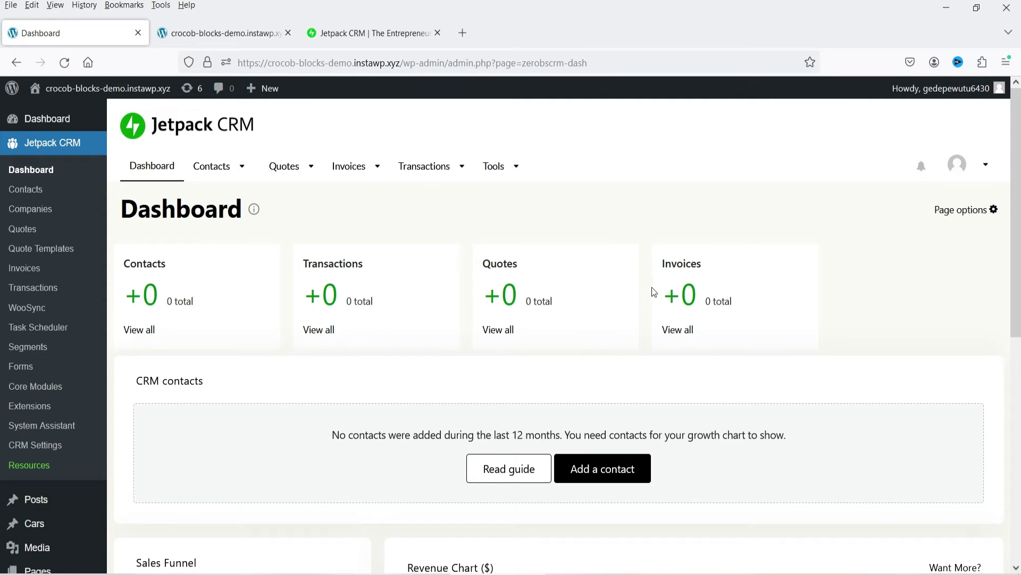
{"action": "mouse_move", "coordinate": [233, 174]}
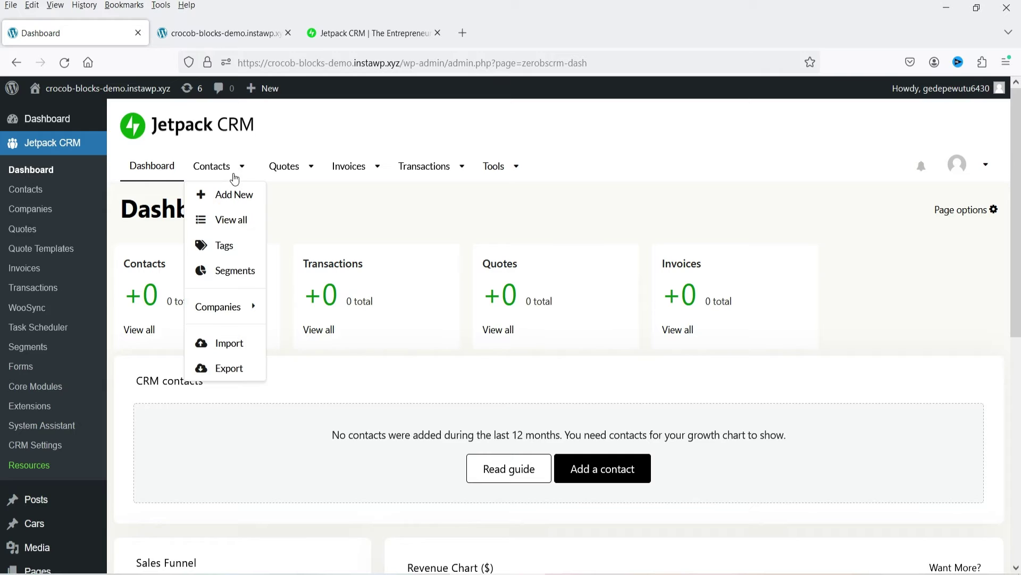
{"action": "left_click", "coordinate": [229, 196]}
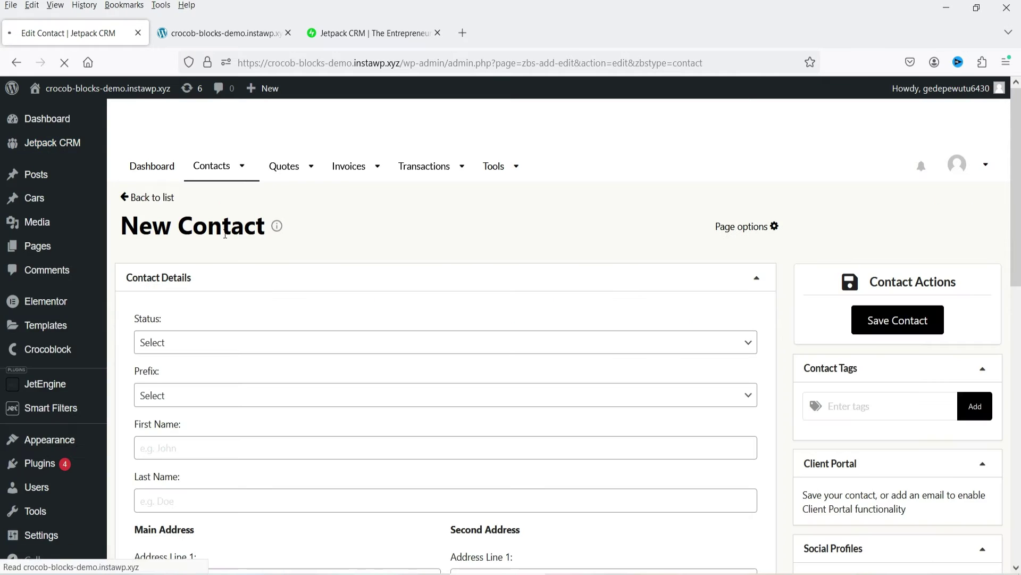
Check the choices offered for the new contact's Status and Prefix without selecting any.
{"action": "scroll", "coordinate": [183, 333], "scroll_direction": "down", "scroll_amount": 2}
{"action": "scroll", "coordinate": [183, 333], "scroll_direction": "down", "scroll_amount": 1}
{"action": "left_click", "coordinate": [187, 191]}
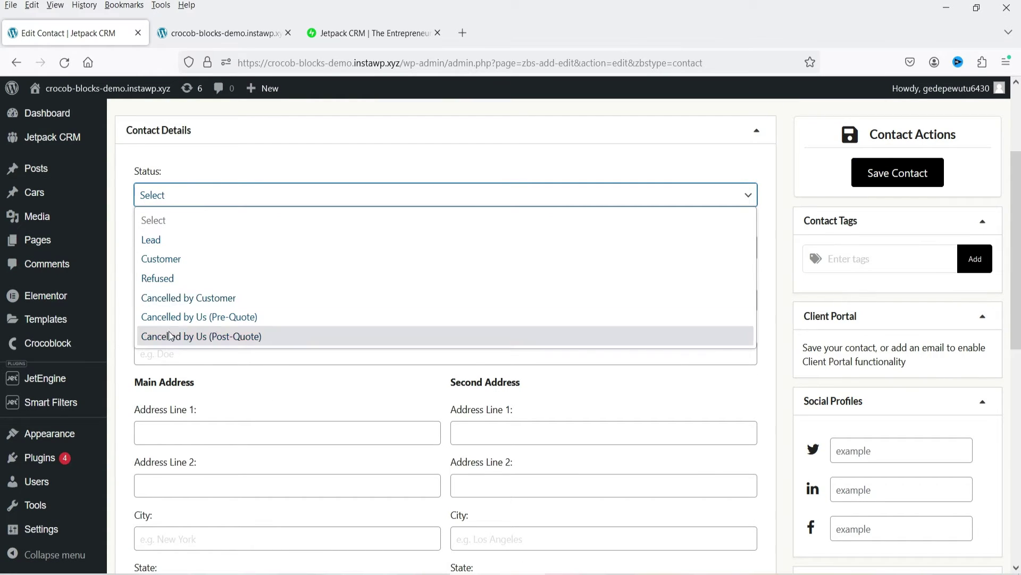
{"action": "left_click", "coordinate": [119, 254]}
{"action": "left_click", "coordinate": [114, 248]}
{"action": "left_click", "coordinate": [228, 248]}
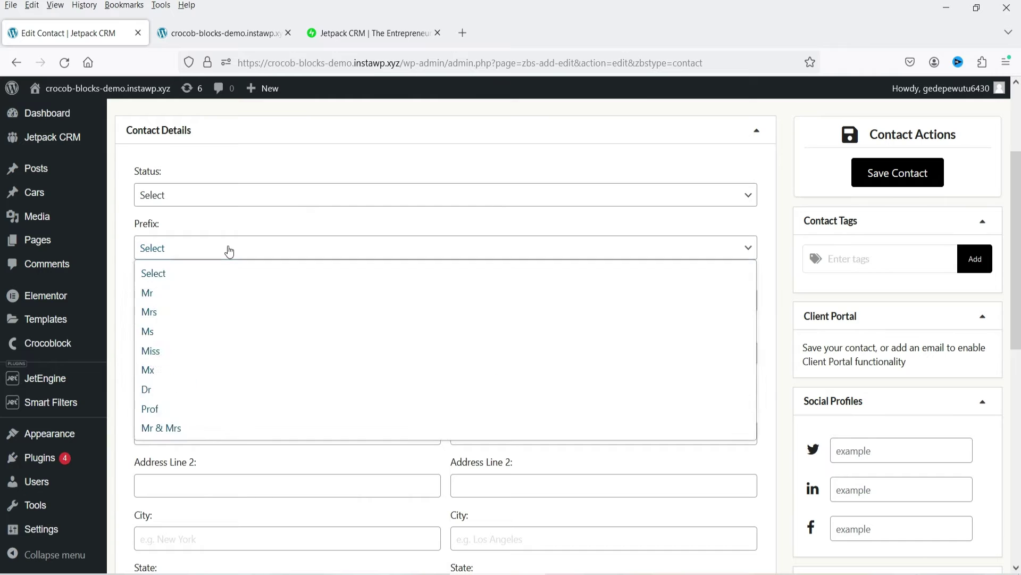
{"action": "left_click", "coordinate": [228, 248]}
Examine the new contact form's name, address, telephone, e-mail, social profile, company and alias fields.
{"action": "scroll", "coordinate": [201, 298], "scroll_direction": "down", "scroll_amount": 5}
{"action": "scroll", "coordinate": [273, 289], "scroll_direction": "up", "scroll_amount": 3}
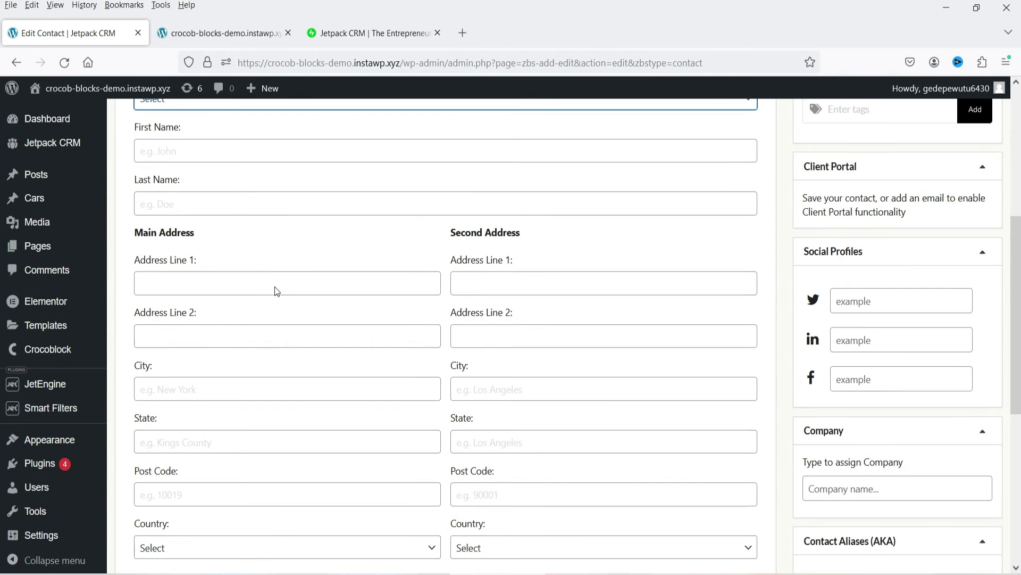
{"action": "scroll", "coordinate": [278, 282], "scroll_direction": "down", "scroll_amount": 3}
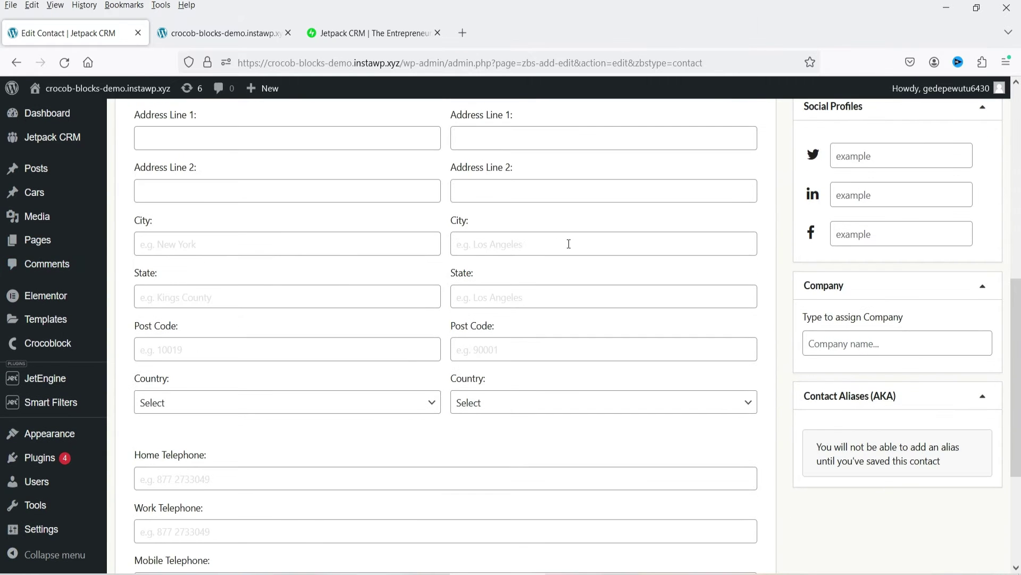
{"action": "scroll", "coordinate": [287, 308], "scroll_direction": "down", "scroll_amount": 3}
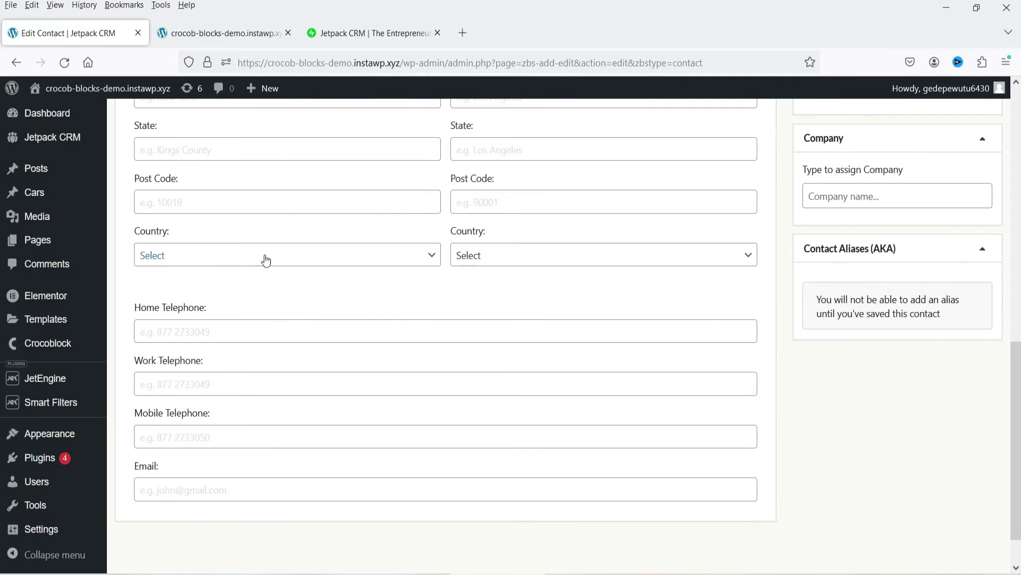
{"action": "scroll", "coordinate": [287, 280], "scroll_direction": "down", "scroll_amount": 2}
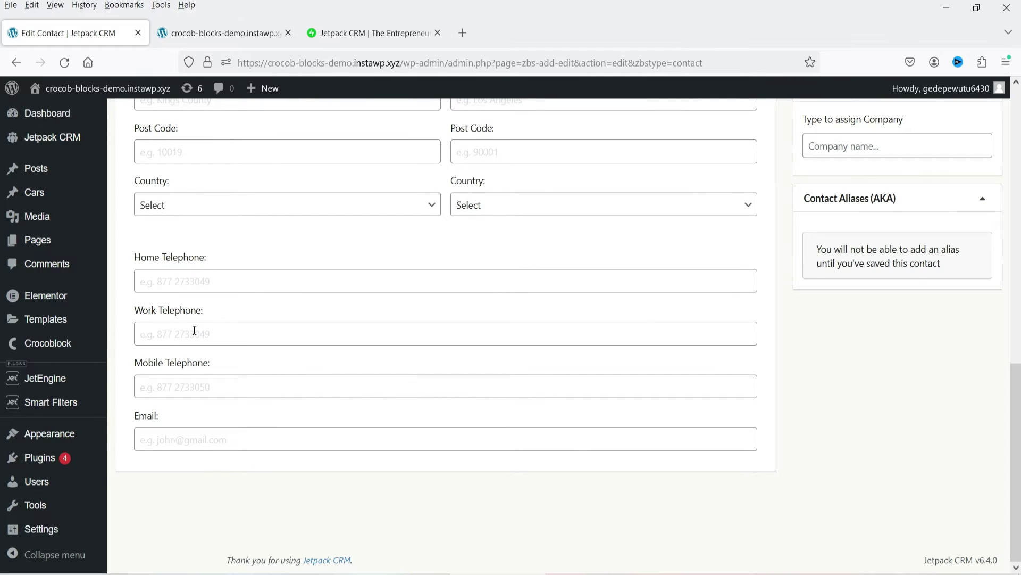
{"action": "scroll", "coordinate": [876, 389], "scroll_direction": "up", "scroll_amount": 10}
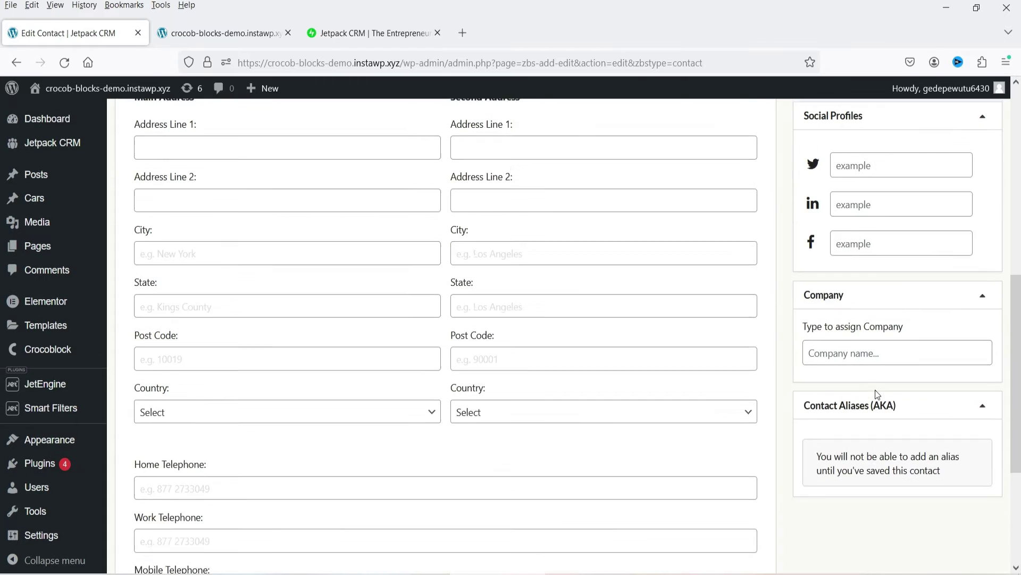
{"action": "scroll", "coordinate": [841, 316], "scroll_direction": "down", "scroll_amount": 4}
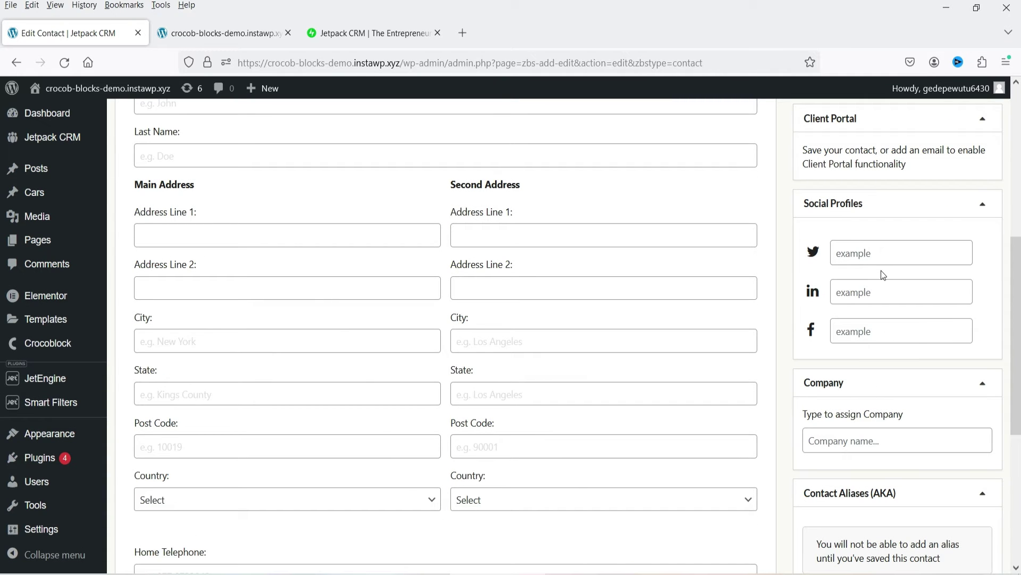
{"action": "scroll", "coordinate": [876, 293], "scroll_direction": "down", "scroll_amount": 4}
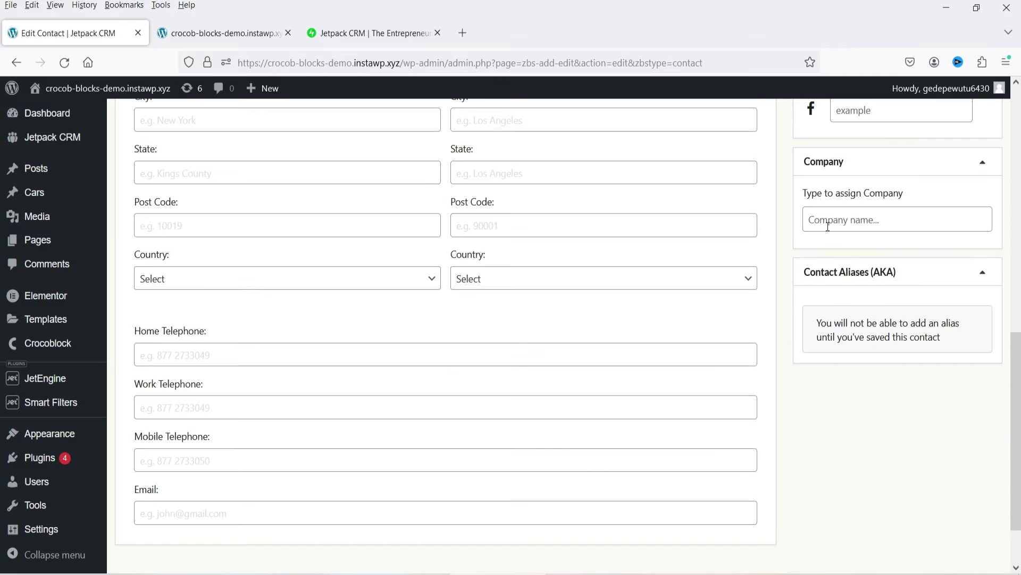
{"action": "scroll", "coordinate": [973, 429], "scroll_direction": "up", "scroll_amount": 10}
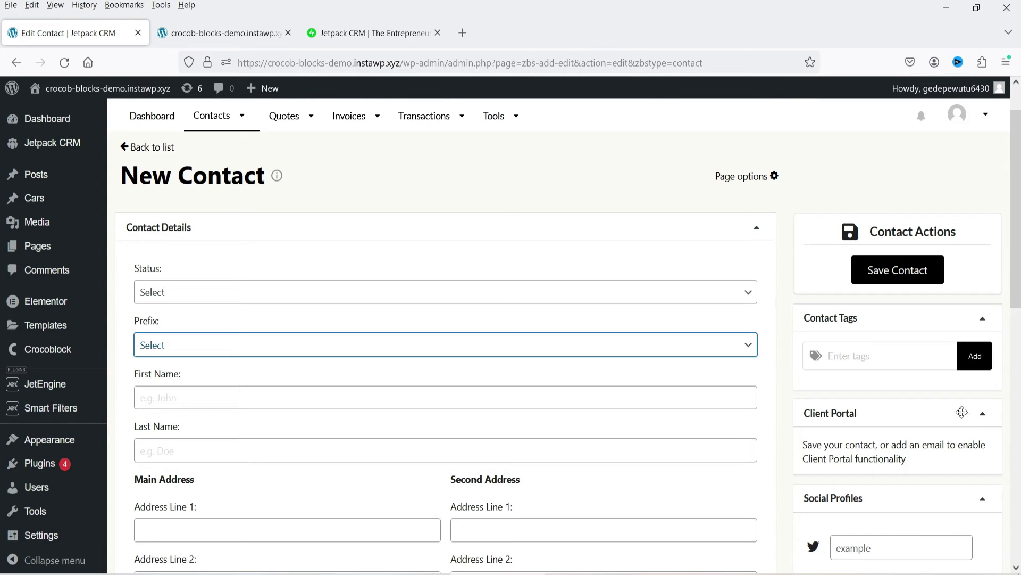
Leave the new contact form blank and view the list of all contacts.
{"action": "left_click", "coordinate": [900, 276]}
{"action": "mouse_move", "coordinate": [215, 115]}
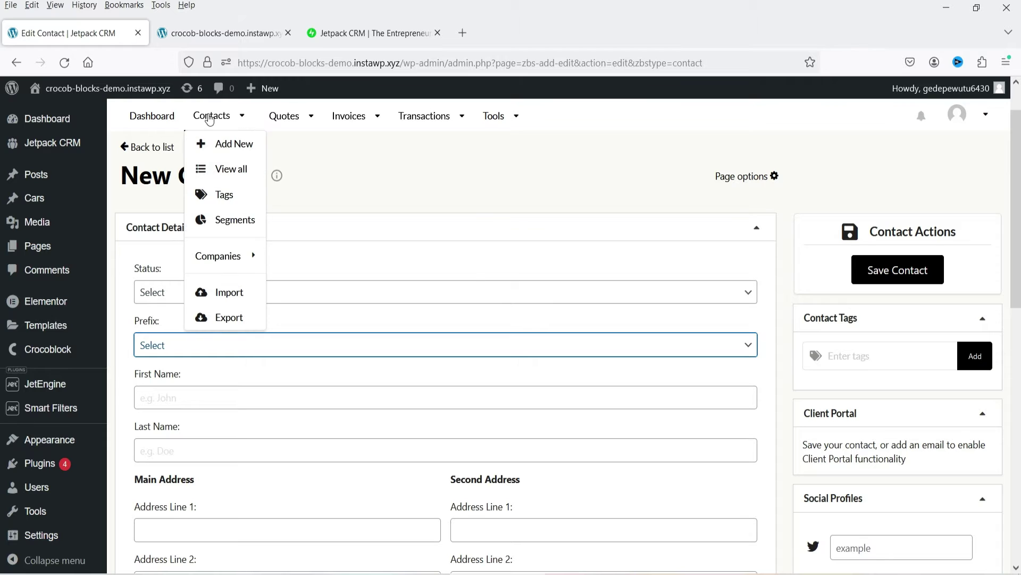
{"action": "left_click", "coordinate": [213, 162]}
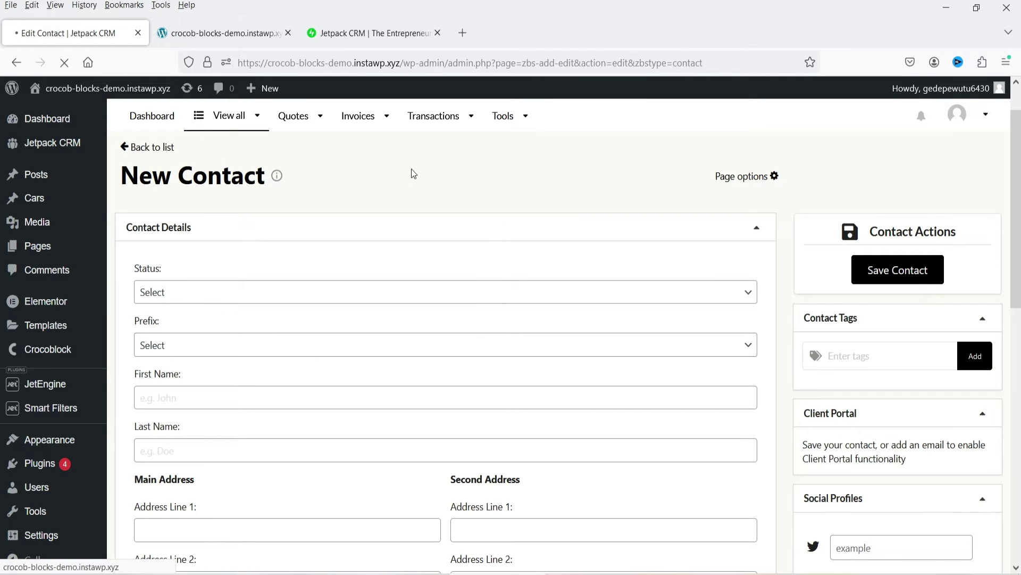
Look through the options available for Contacts, Quotes, Invoices, Transactions and Tools.
{"action": "mouse_move", "coordinate": [228, 165]}
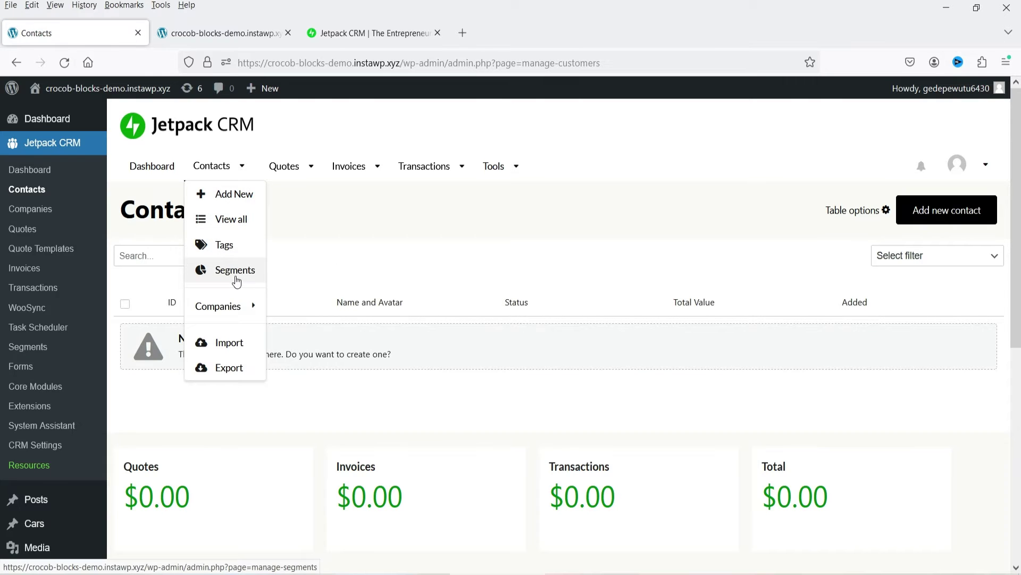
{"action": "mouse_move", "coordinate": [222, 318]}
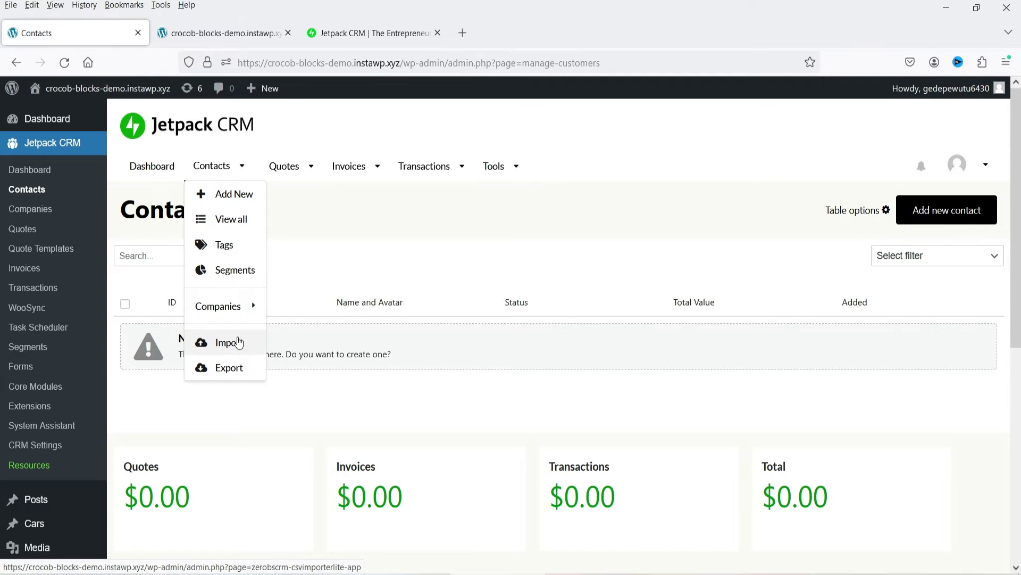
{"action": "mouse_move", "coordinate": [295, 165]}
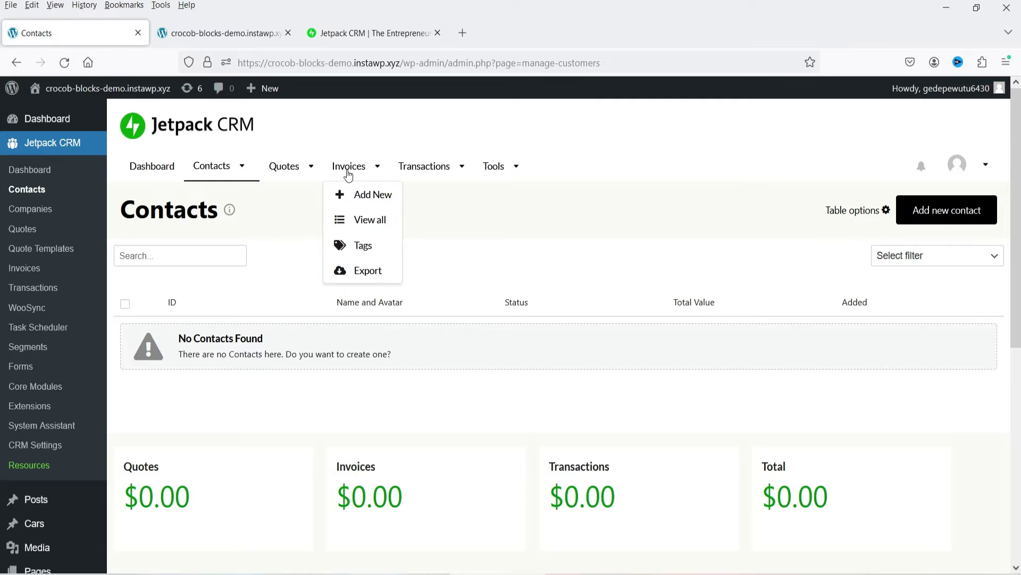
{"action": "mouse_move", "coordinate": [434, 167]}
{"action": "mouse_move", "coordinate": [497, 174]}
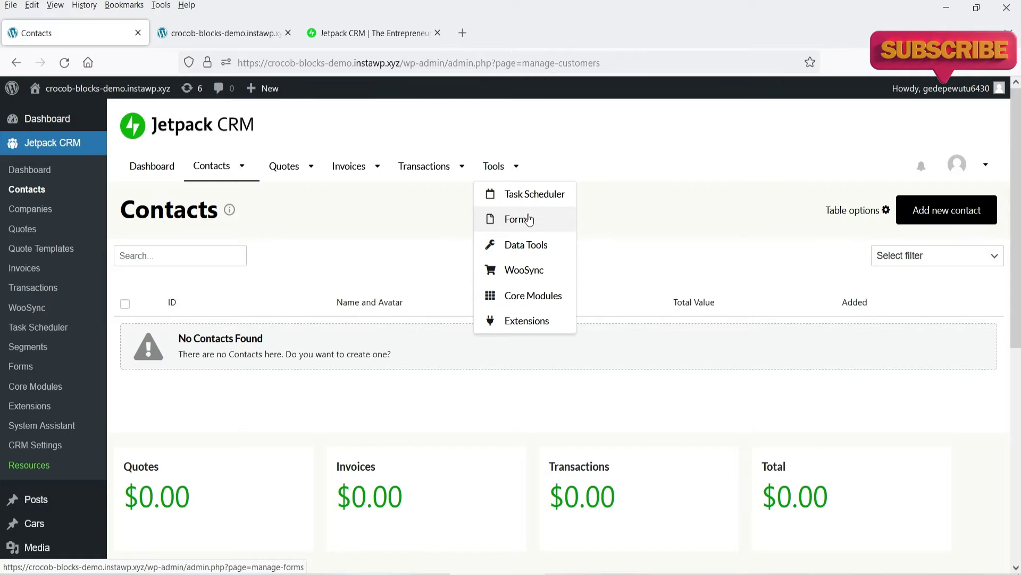
Open WooSync and review its WooCommerce store connection status and sync summary.
{"action": "left_click", "coordinate": [30, 307]}
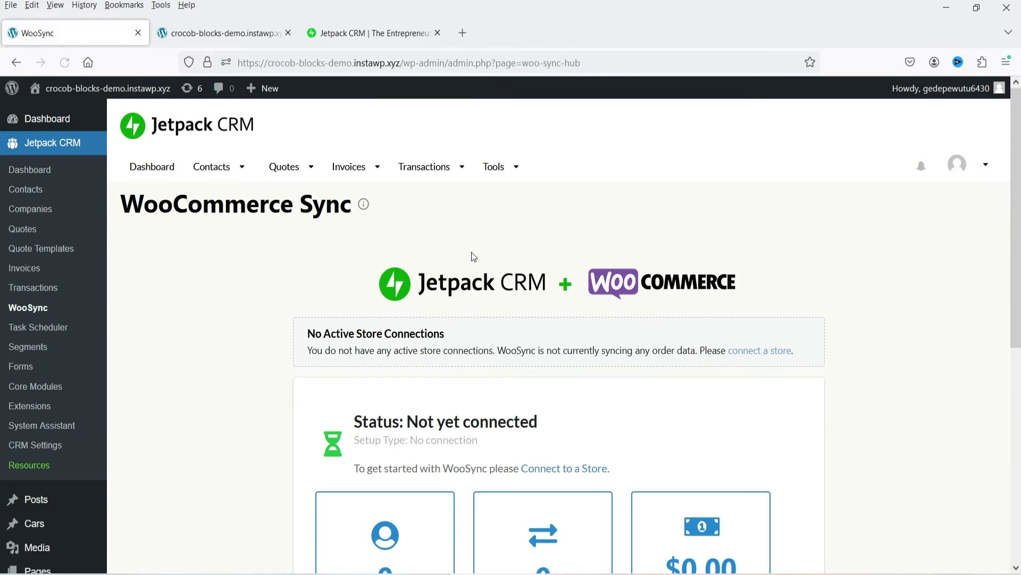
{"action": "scroll", "coordinate": [891, 320], "scroll_direction": "down", "scroll_amount": 5}
{"action": "scroll", "coordinate": [891, 320], "scroll_direction": "up", "scroll_amount": 5}
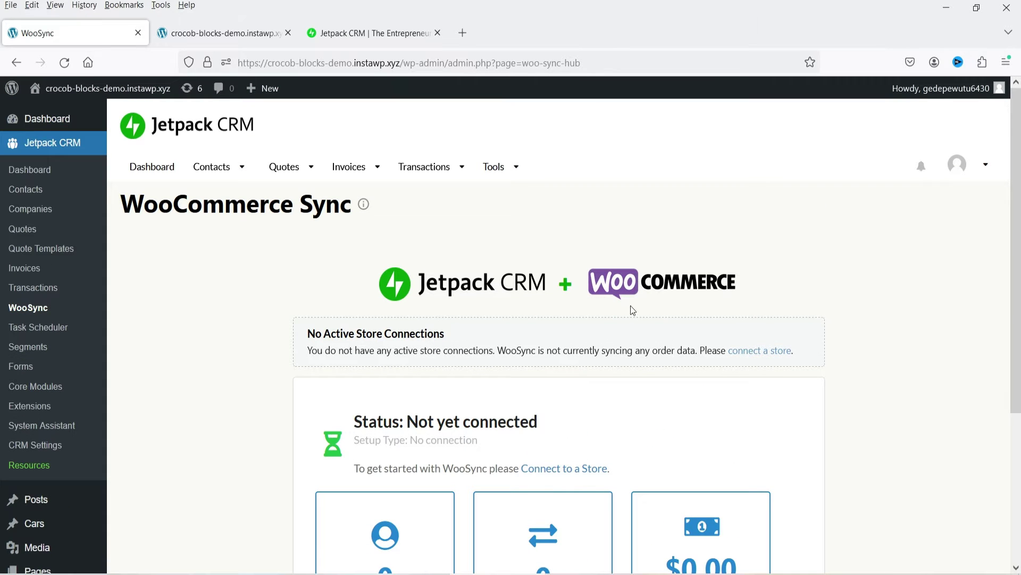
{"action": "scroll", "coordinate": [974, 288], "scroll_direction": "down", "scroll_amount": 3}
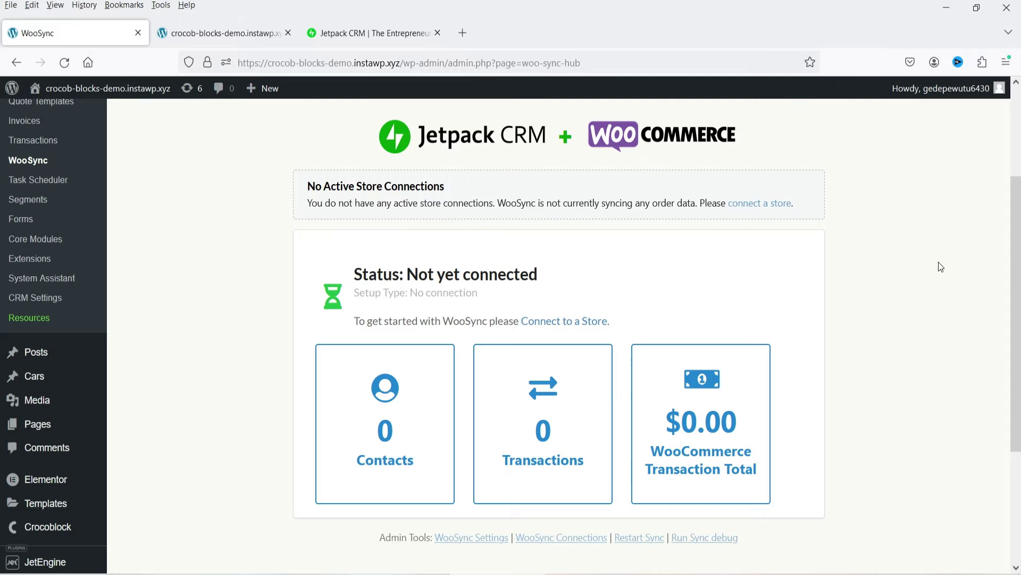
Open the CRM settings and look over the menu layout and general options.
{"action": "left_click", "coordinate": [24, 297]}
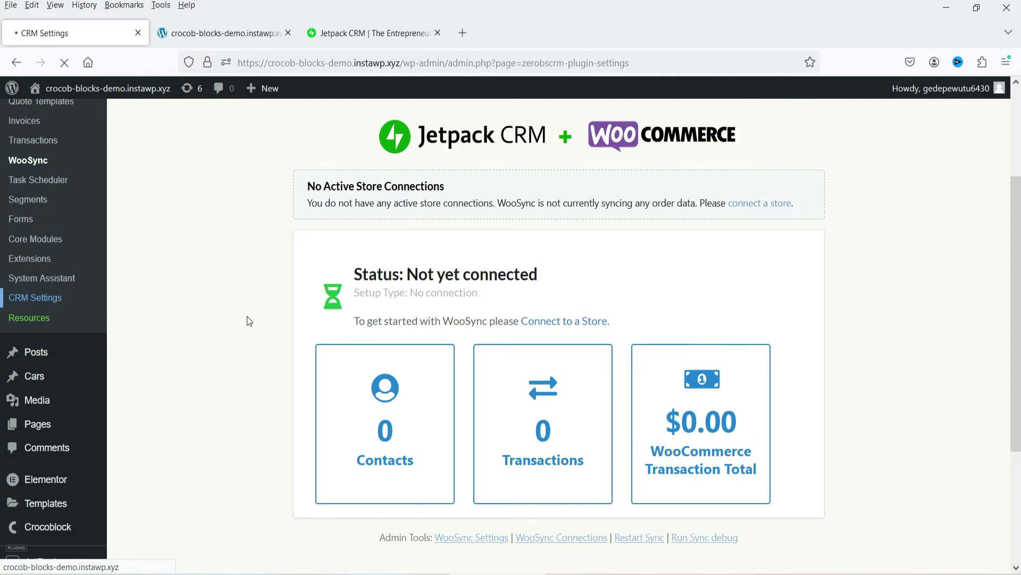
{"action": "scroll", "coordinate": [713, 219], "scroll_direction": "down", "scroll_amount": 4}
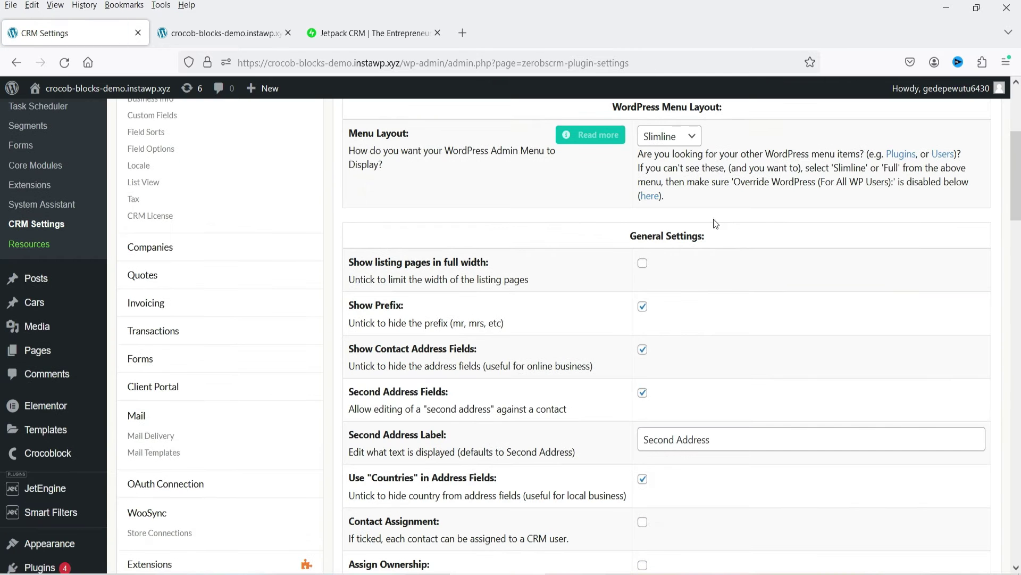
{"action": "scroll", "coordinate": [563, 327], "scroll_direction": "up", "scroll_amount": 4}
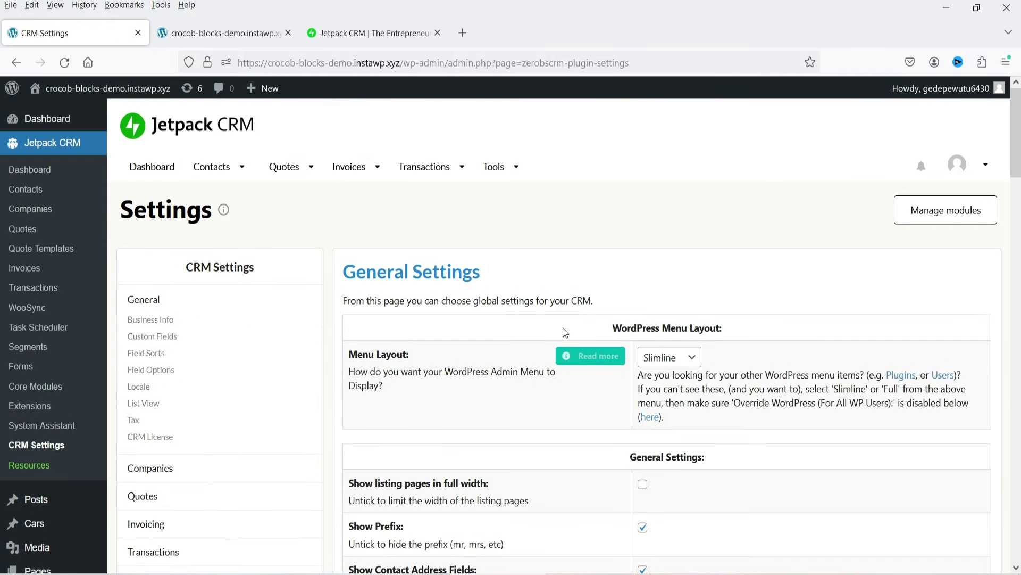
Review the Business Info settings, including the business vitals, full business information and social accounts.
{"action": "left_click", "coordinate": [139, 319]}
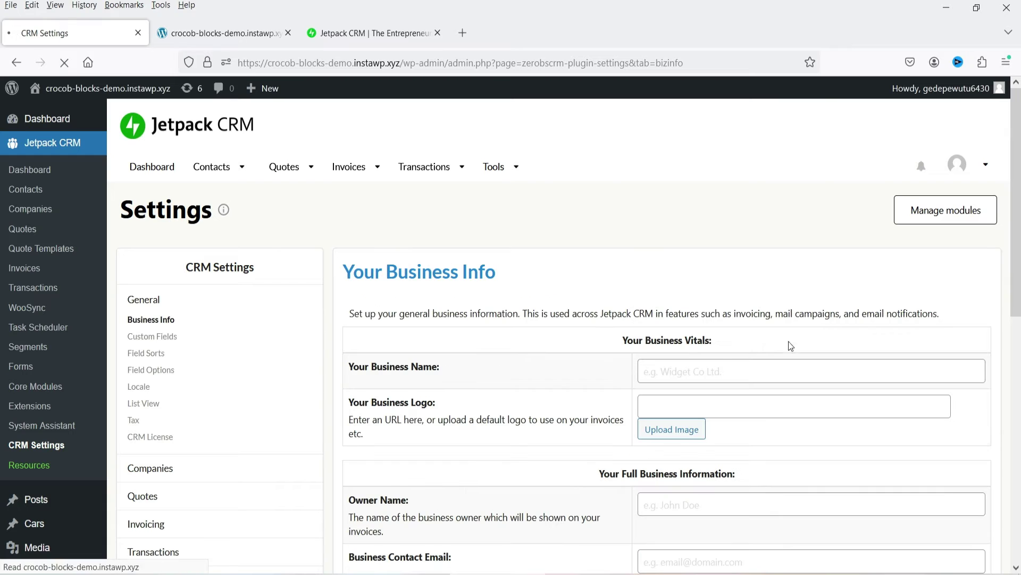
{"action": "scroll", "coordinate": [750, 347], "scroll_direction": "down", "scroll_amount": 4}
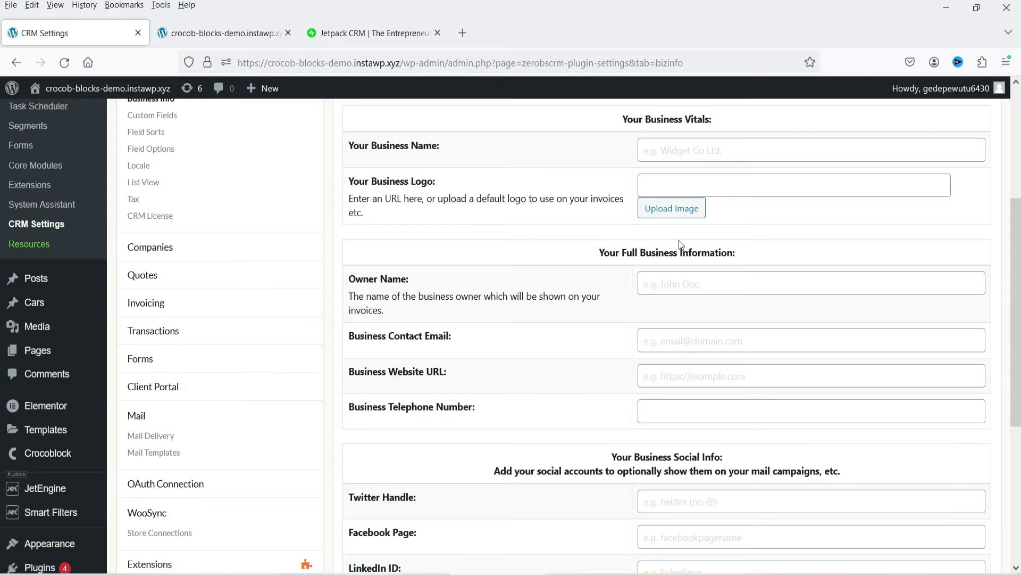
{"action": "scroll", "coordinate": [679, 241], "scroll_direction": "down", "scroll_amount": 3}
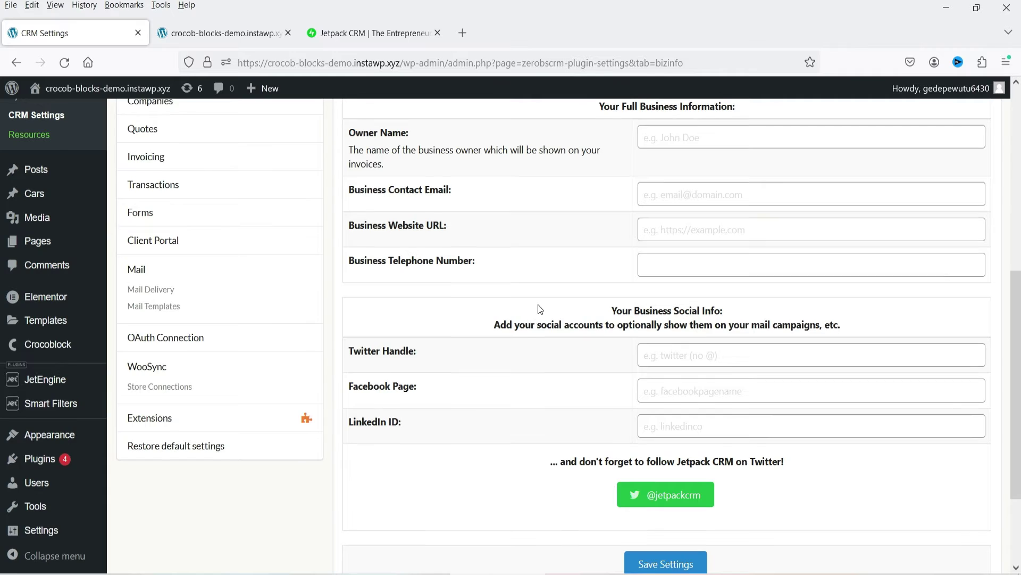
{"action": "scroll", "coordinate": [538, 305], "scroll_direction": "up", "scroll_amount": 7}
Review the Custom Fields settings and the Field Sorts for address, contact and company fields.
{"action": "left_click", "coordinate": [153, 336]}
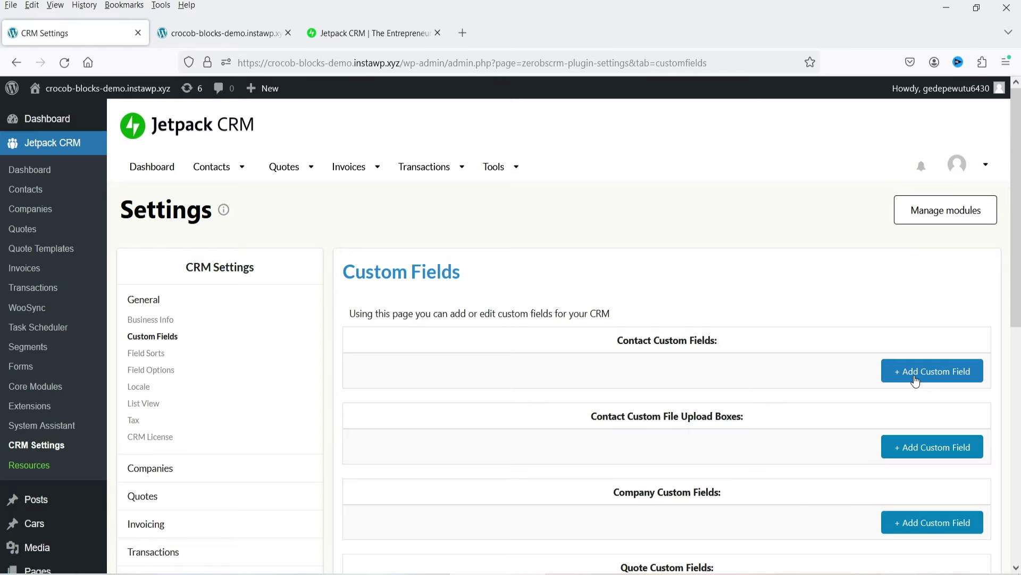
{"action": "left_click", "coordinate": [145, 353]}
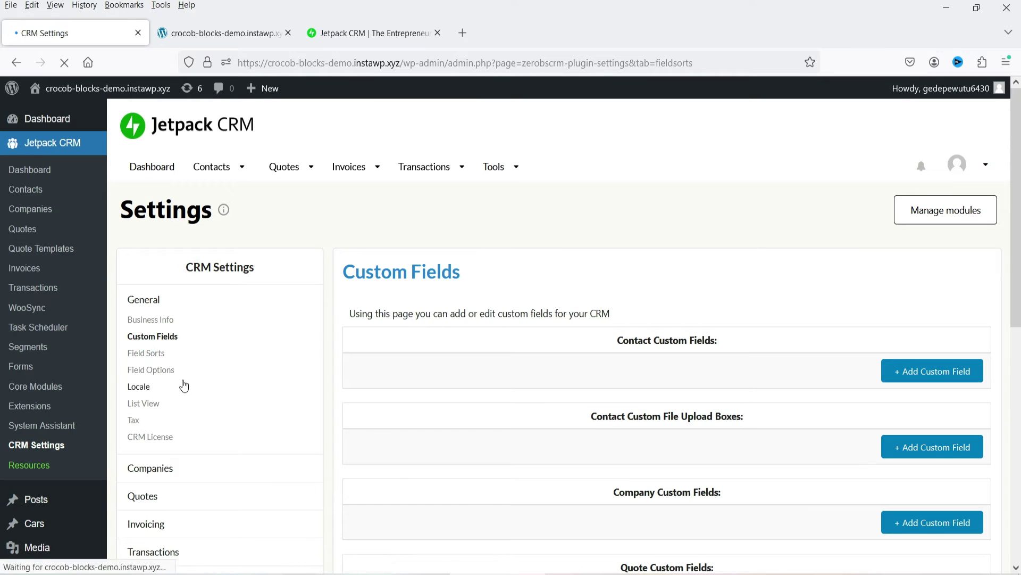
{"action": "scroll", "coordinate": [661, 324], "scroll_direction": "down", "scroll_amount": 4}
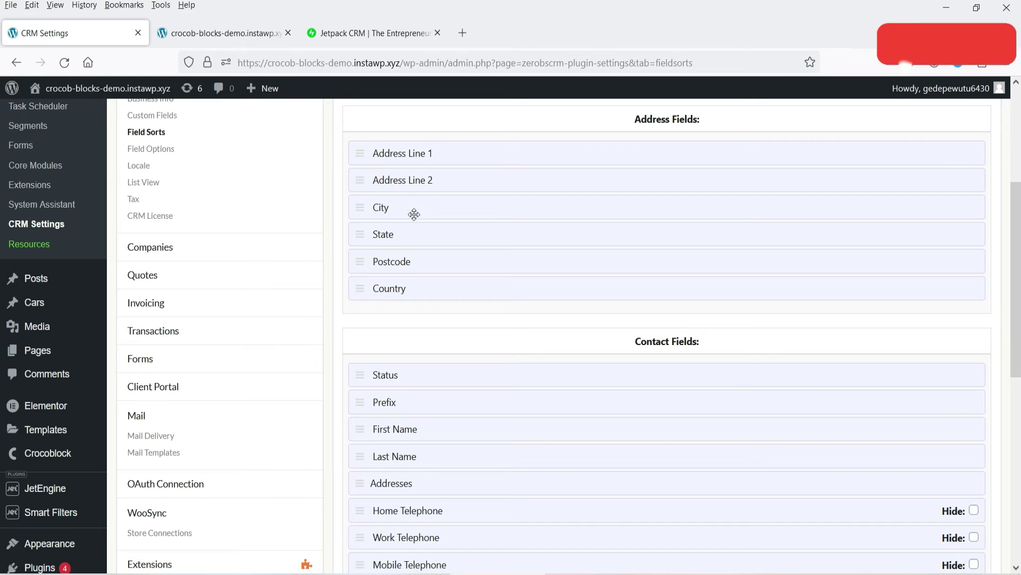
{"action": "scroll", "coordinate": [553, 160], "scroll_direction": "down", "scroll_amount": 4}
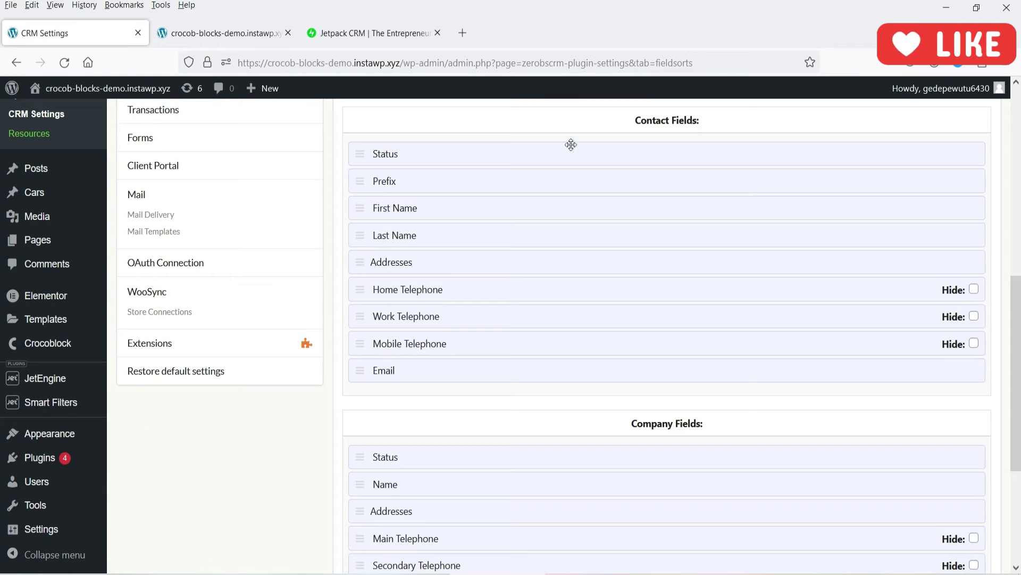
{"action": "scroll", "coordinate": [531, 259], "scroll_direction": "down", "scroll_amount": 4}
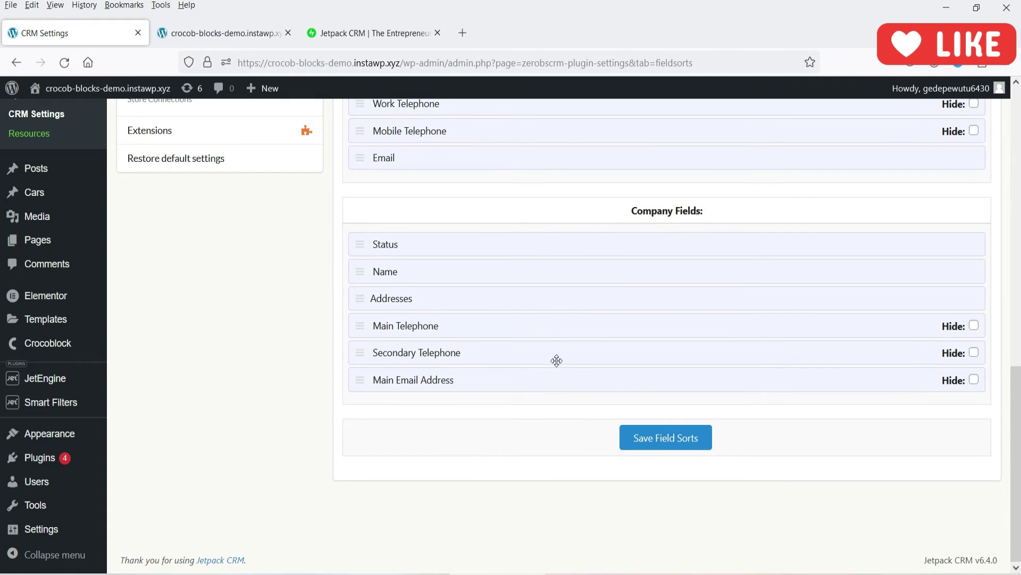
{"action": "scroll", "coordinate": [557, 361], "scroll_direction": "up", "scroll_amount": 10}
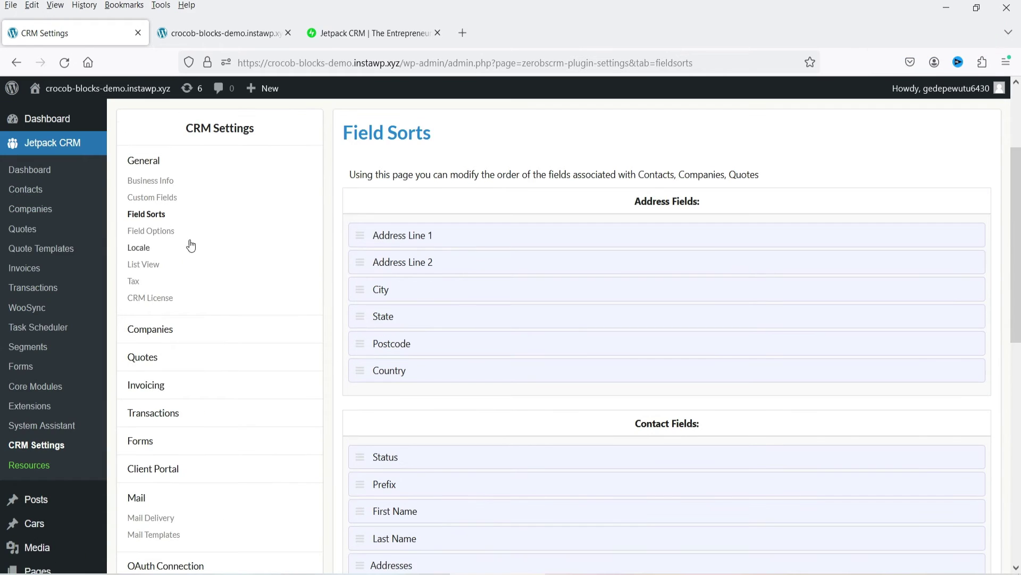
{"action": "scroll", "coordinate": [178, 244], "scroll_direction": "down", "scroll_amount": 1}
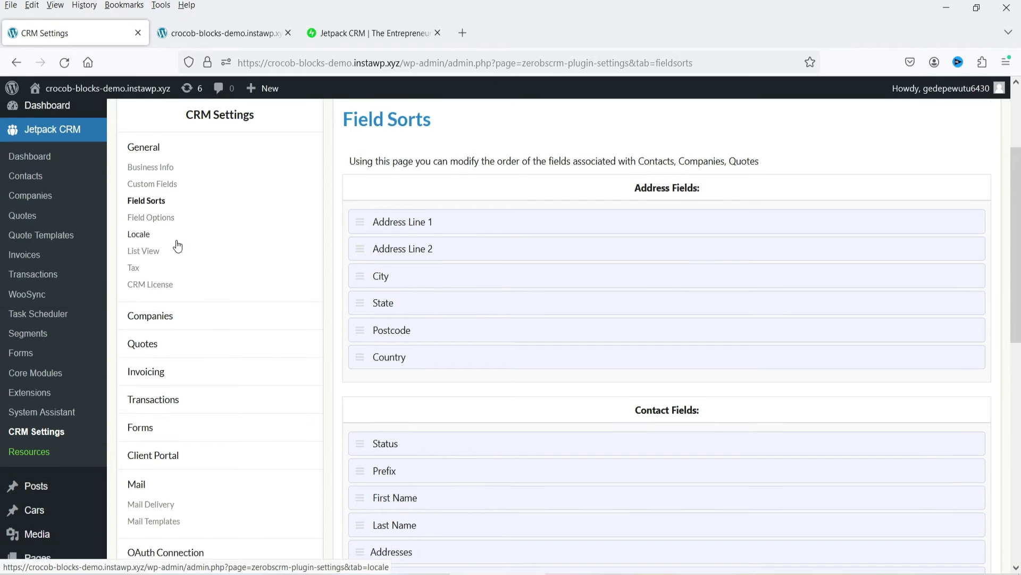
Open the Jetpack CRM Extensions page from the CRM settings and browse the list of premium extensions.
{"action": "scroll", "coordinate": [178, 245], "scroll_direction": "down", "scroll_amount": 4}
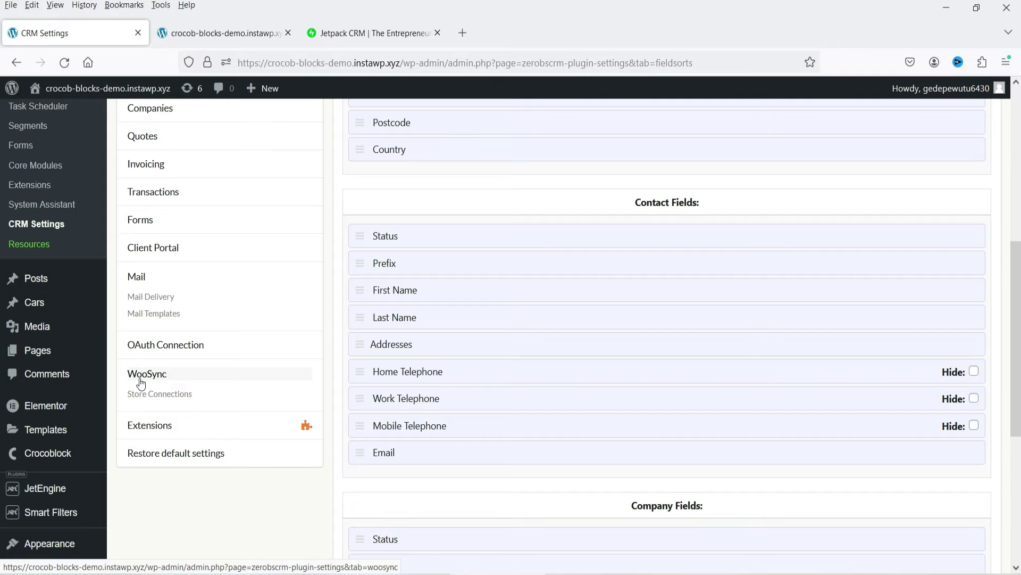
{"action": "left_click", "coordinate": [156, 434]}
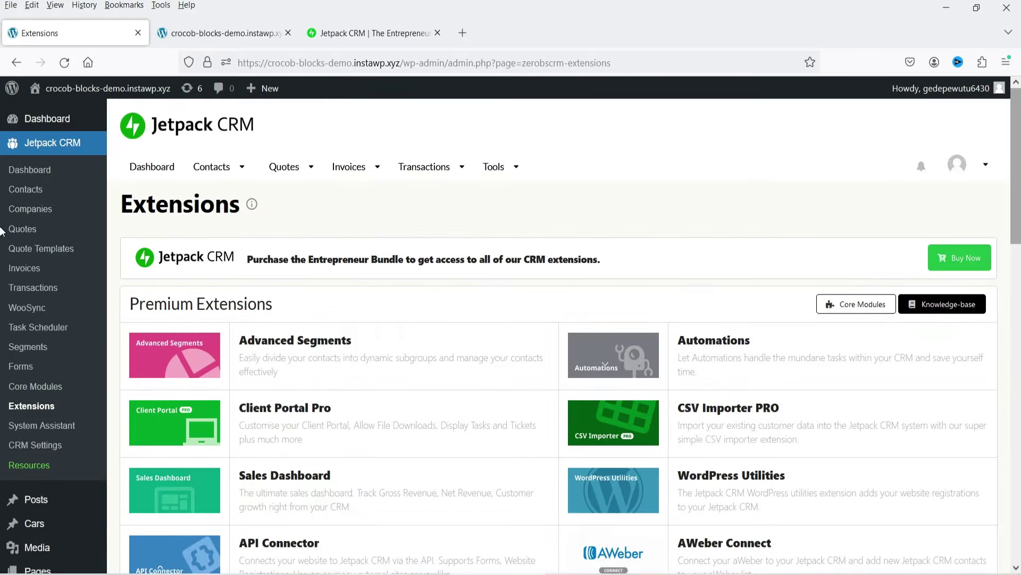
{"action": "scroll", "coordinate": [586, 319], "scroll_direction": "down", "scroll_amount": 3}
{"action": "scroll", "coordinate": [479, 240], "scroll_direction": "up", "scroll_amount": 3}
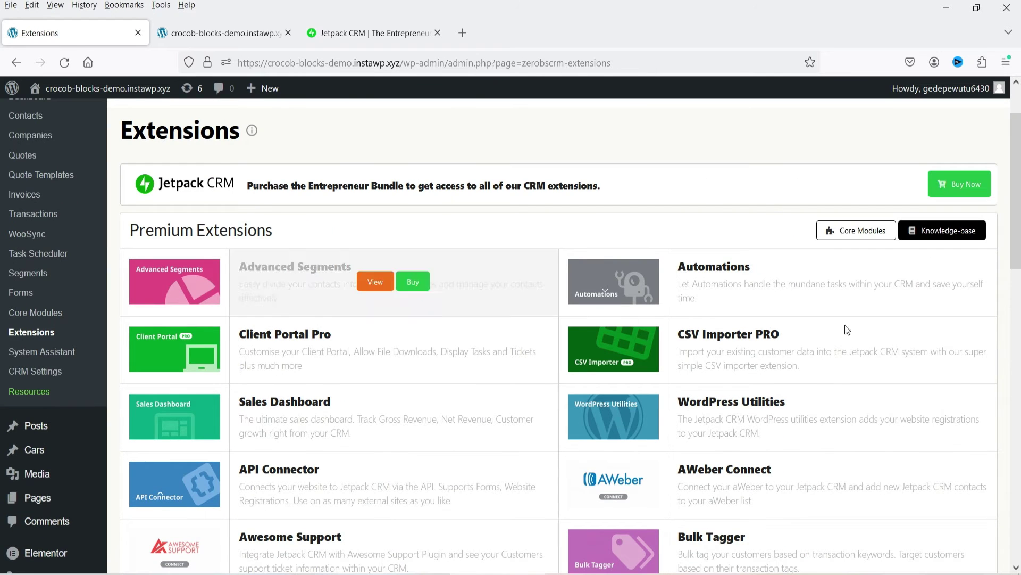
{"action": "scroll", "coordinate": [844, 330], "scroll_direction": "down", "scroll_amount": 3}
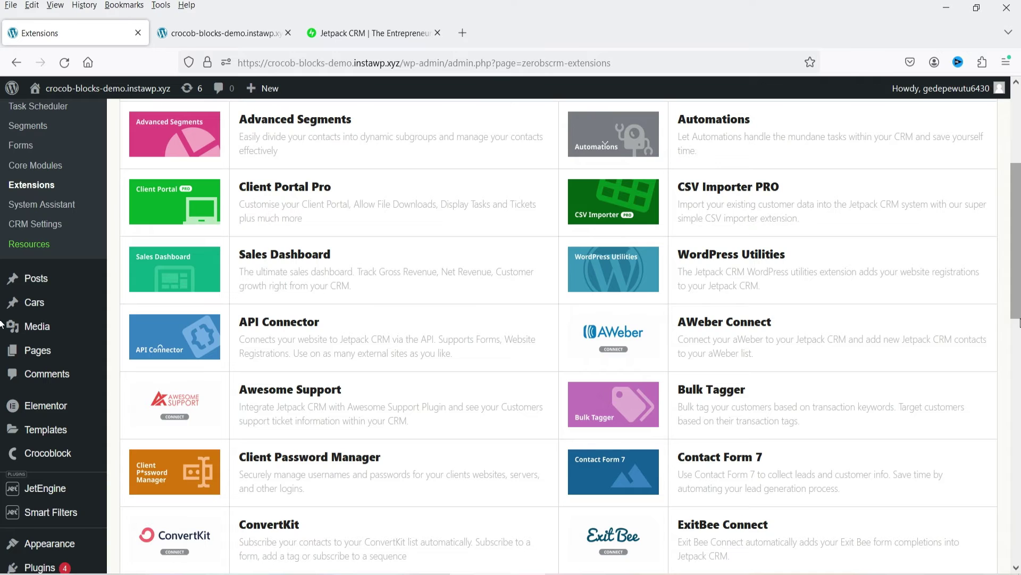
{"action": "scroll", "coordinate": [901, 318], "scroll_direction": "down", "scroll_amount": 5}
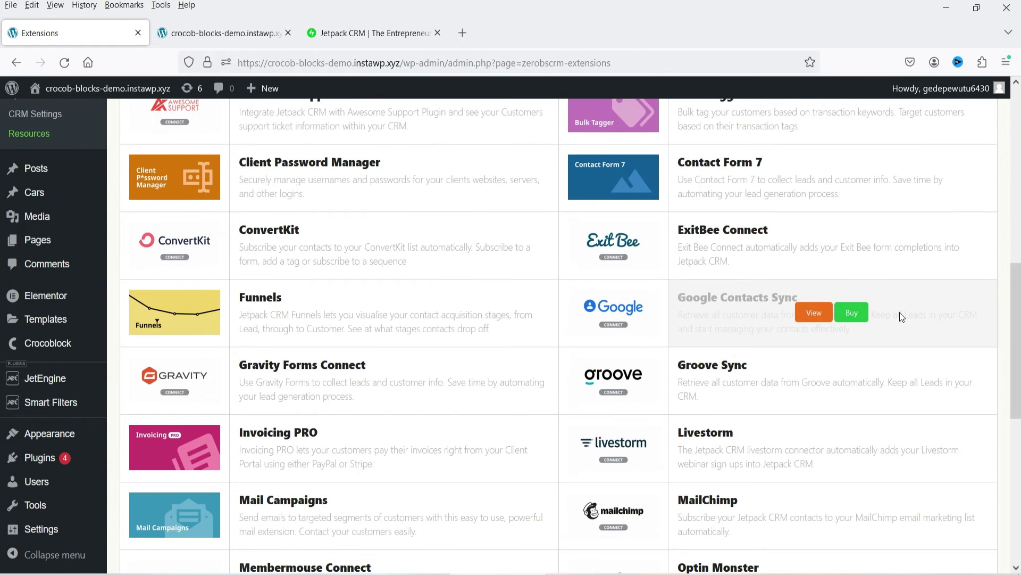
{"action": "scroll", "coordinate": [901, 313], "scroll_direction": "down", "scroll_amount": 1}
{"action": "scroll", "coordinate": [985, 266], "scroll_direction": "down", "scroll_amount": 3}
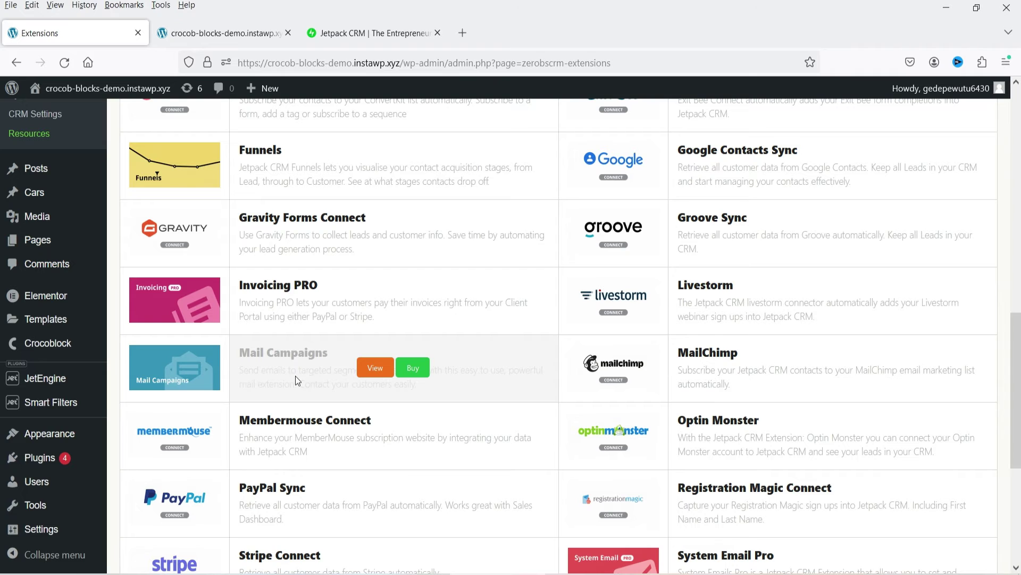
{"action": "scroll", "coordinate": [375, 374], "scroll_direction": "down", "scroll_amount": 3}
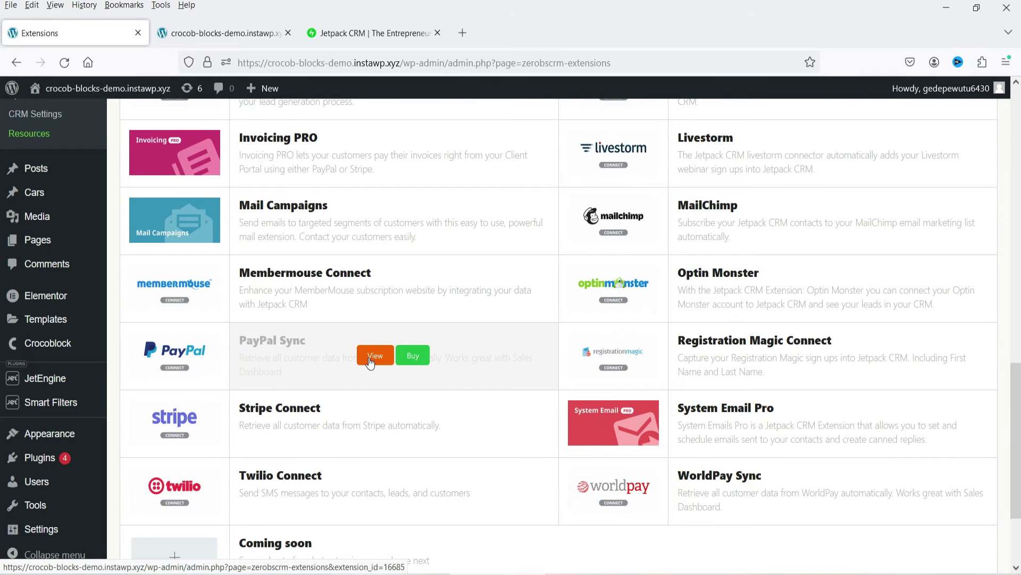
Review the PayPal Sync extension's details and its purchase page, and return to the Extensions list.
{"action": "left_click", "coordinate": [371, 362]}
{"action": "scroll", "coordinate": [790, 198], "scroll_direction": "down", "scroll_amount": 3}
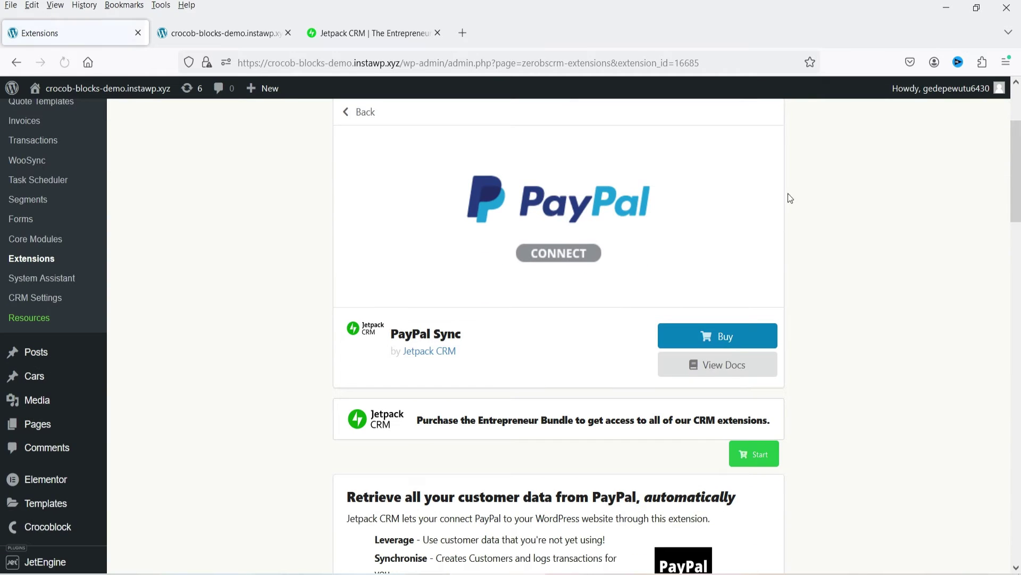
{"action": "scroll", "coordinate": [819, 238], "scroll_direction": "down", "scroll_amount": 3}
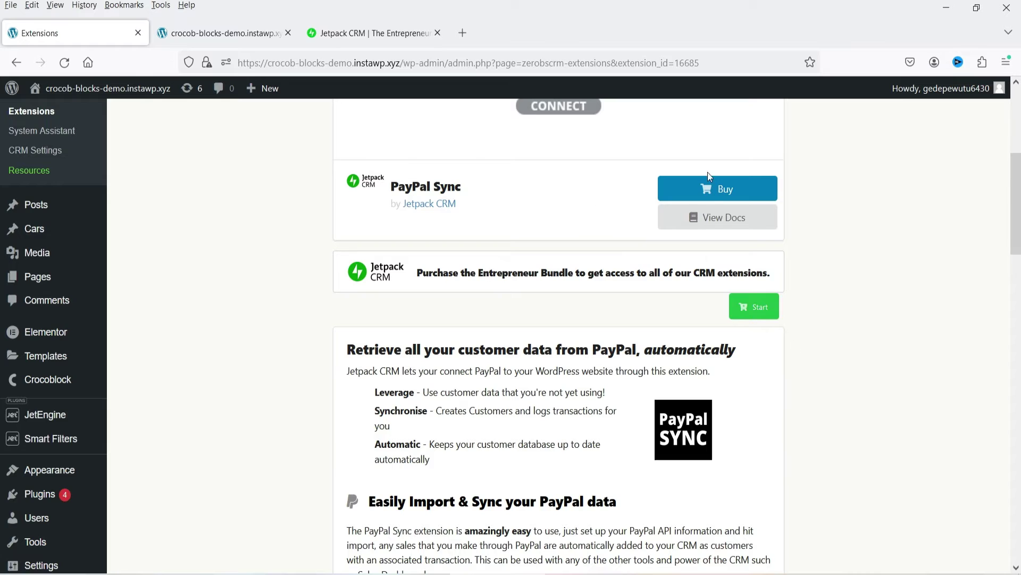
{"action": "left_click", "coordinate": [723, 192]}
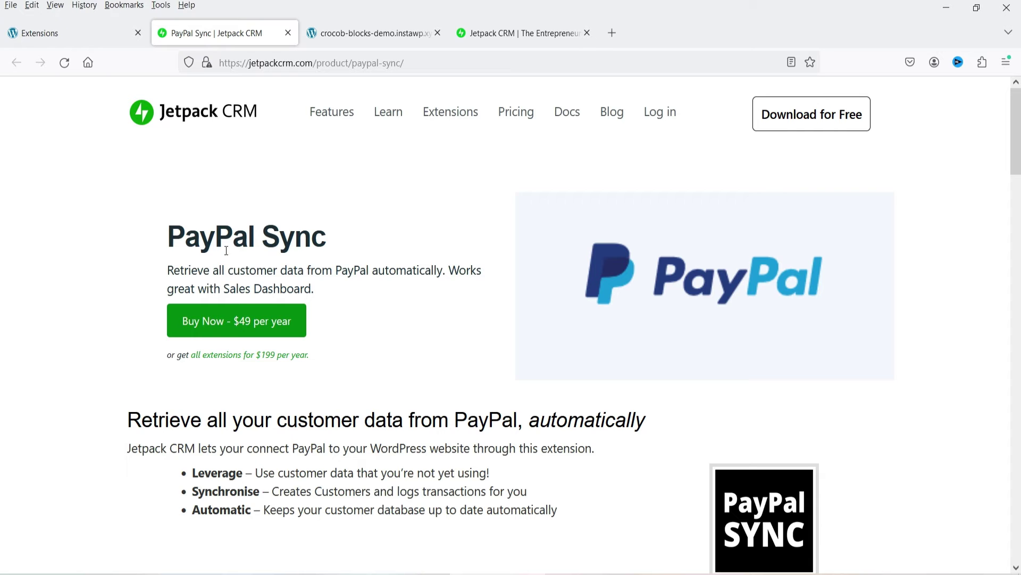
{"action": "key", "text": "ctrl+Page_Up"}
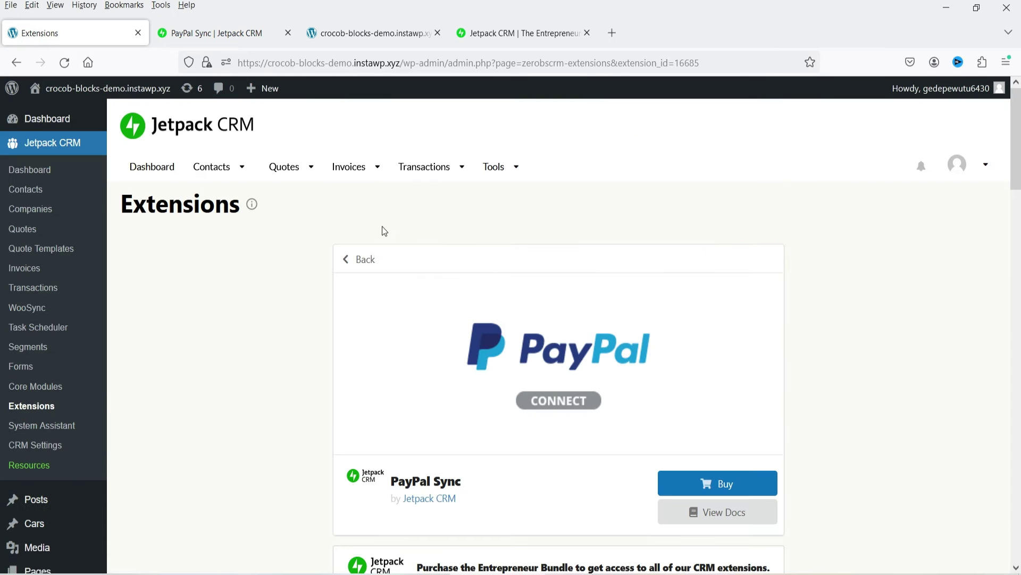
{"action": "left_click", "coordinate": [371, 258]}
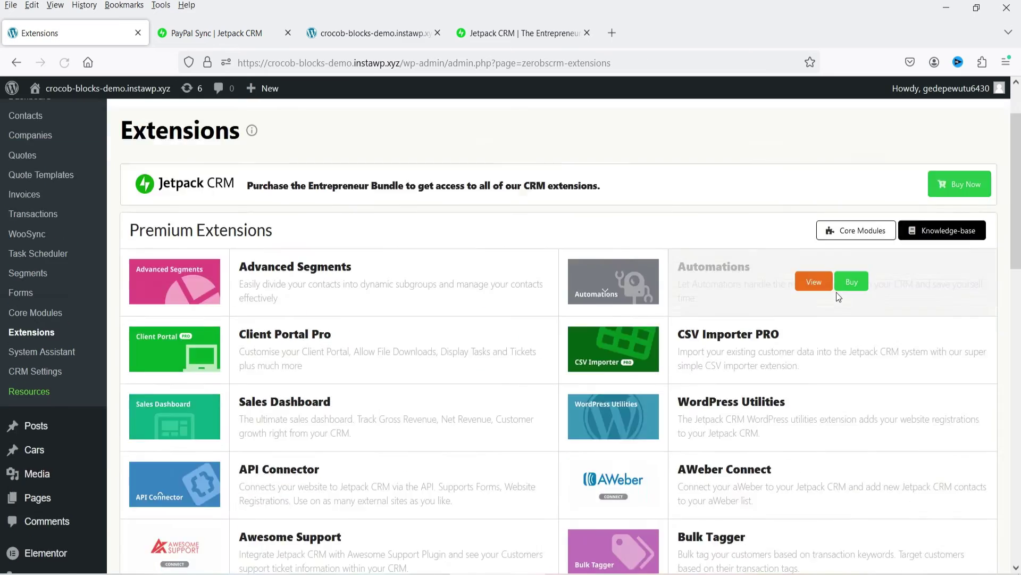
Read through the Automations extension's details, including its pre-built recipes, and open its purchase page.
{"action": "scroll", "coordinate": [426, 306], "scroll_direction": "down", "scroll_amount": 12}
{"action": "scroll", "coordinate": [425, 309], "scroll_direction": "up", "scroll_amount": 12}
{"action": "mouse_move", "coordinate": [783, 211]}
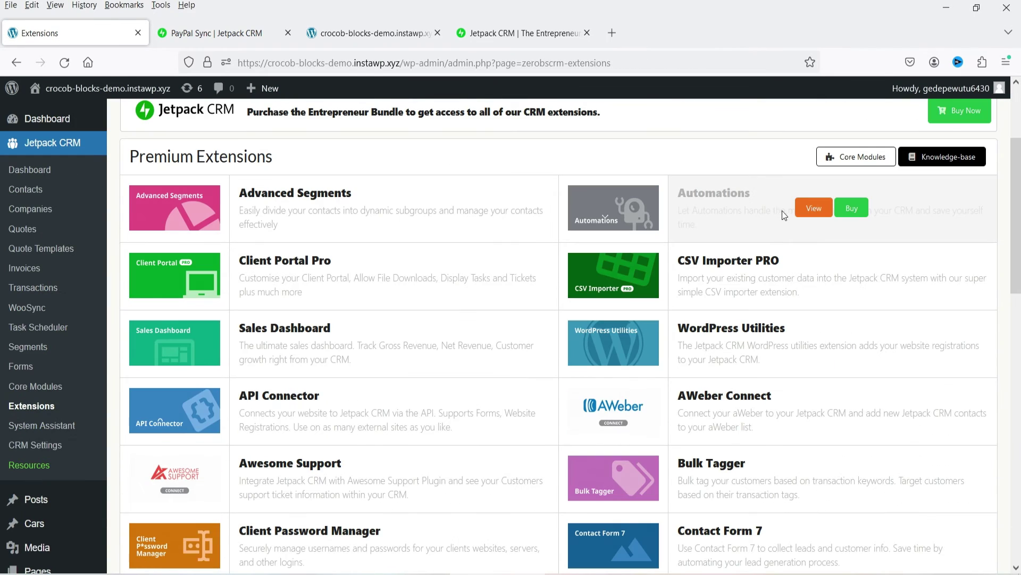
{"action": "left_click", "coordinate": [814, 208]}
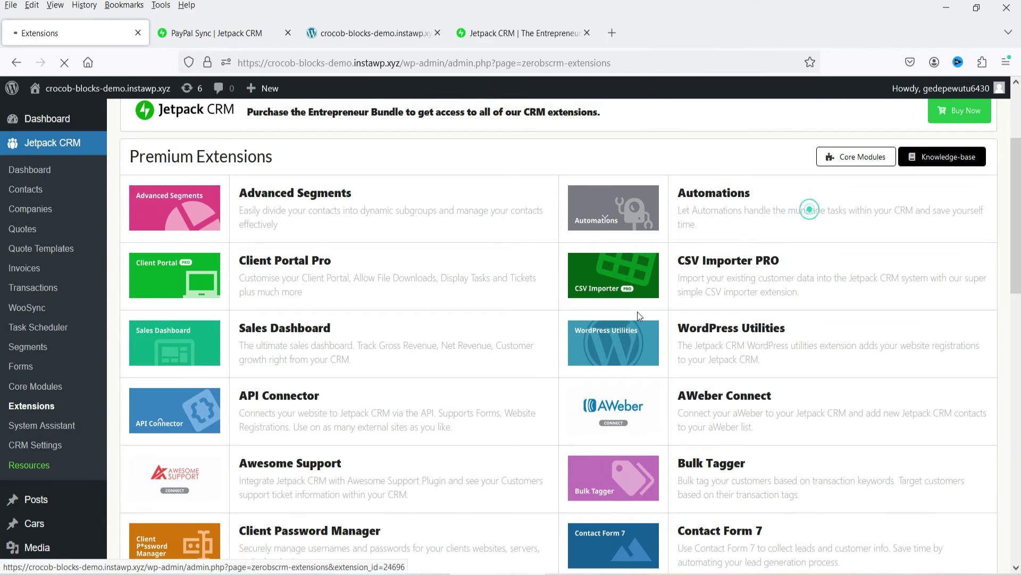
{"action": "scroll", "coordinate": [380, 293], "scroll_direction": "down", "scroll_amount": 4}
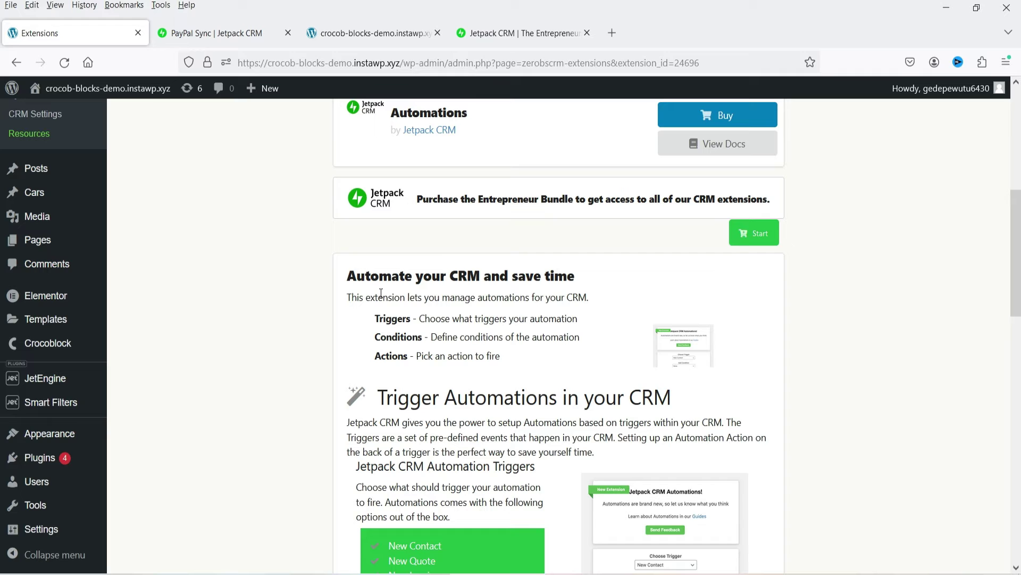
{"action": "scroll", "coordinate": [600, 260], "scroll_direction": "down", "scroll_amount": 15}
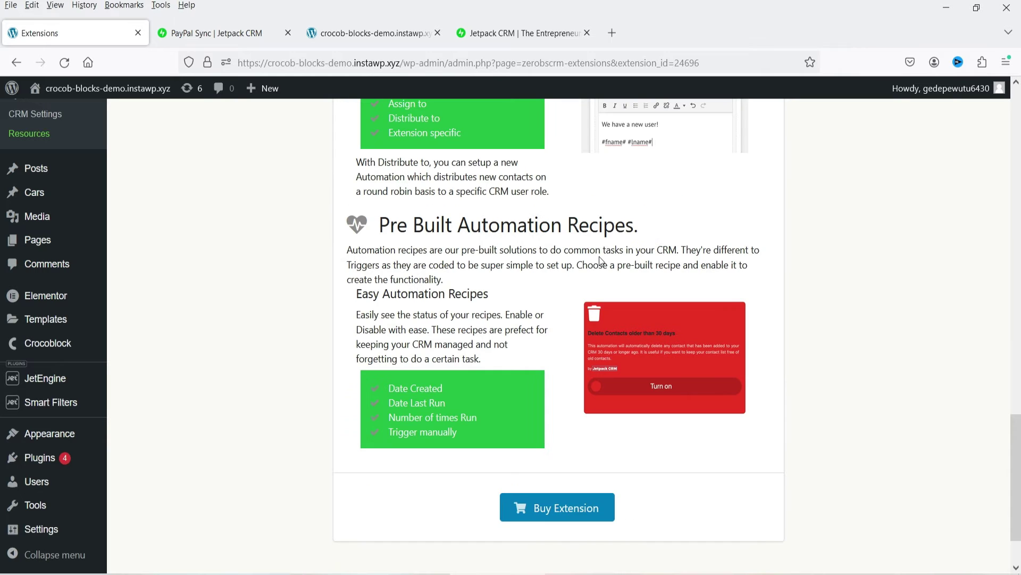
{"action": "scroll", "coordinate": [538, 243], "scroll_direction": "down", "scroll_amount": 2}
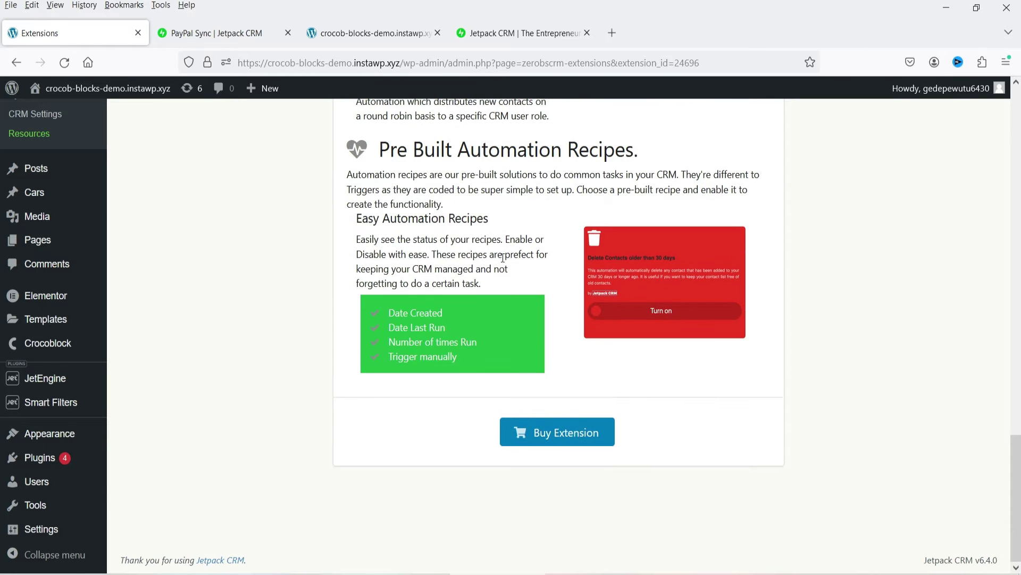
{"action": "left_click", "coordinate": [569, 438]}
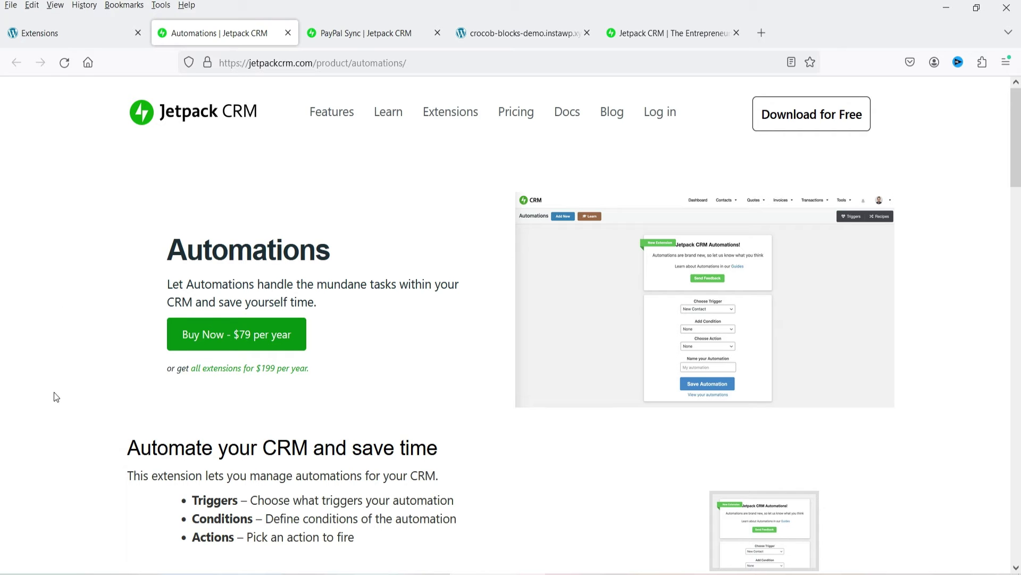
Open the pricing for all extensions and compare the plans, focusing on the Entrepreneur plan's price and features.
{"action": "left_click", "coordinate": [267, 375]}
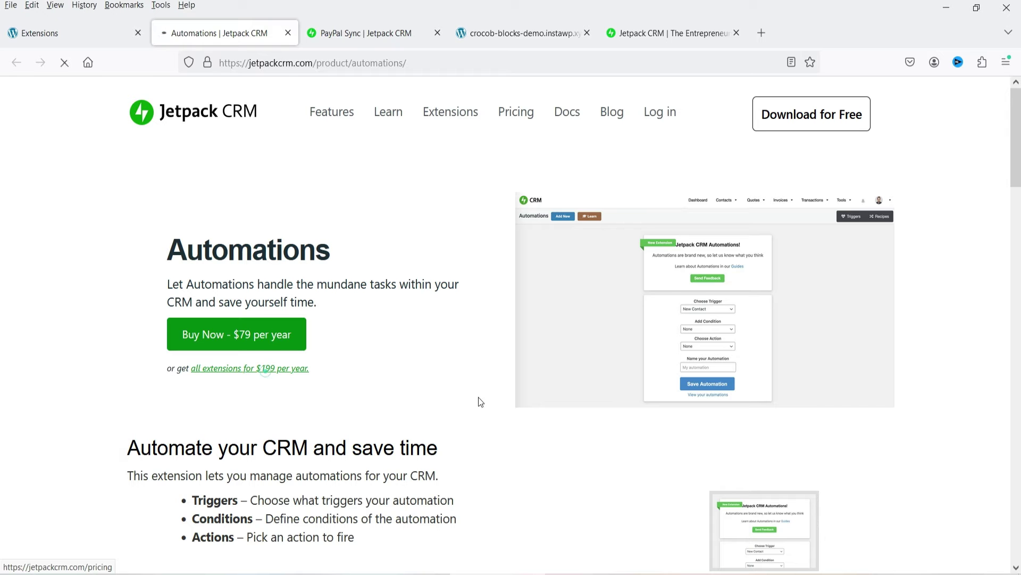
{"action": "scroll", "coordinate": [519, 317], "scroll_direction": "down", "scroll_amount": 2}
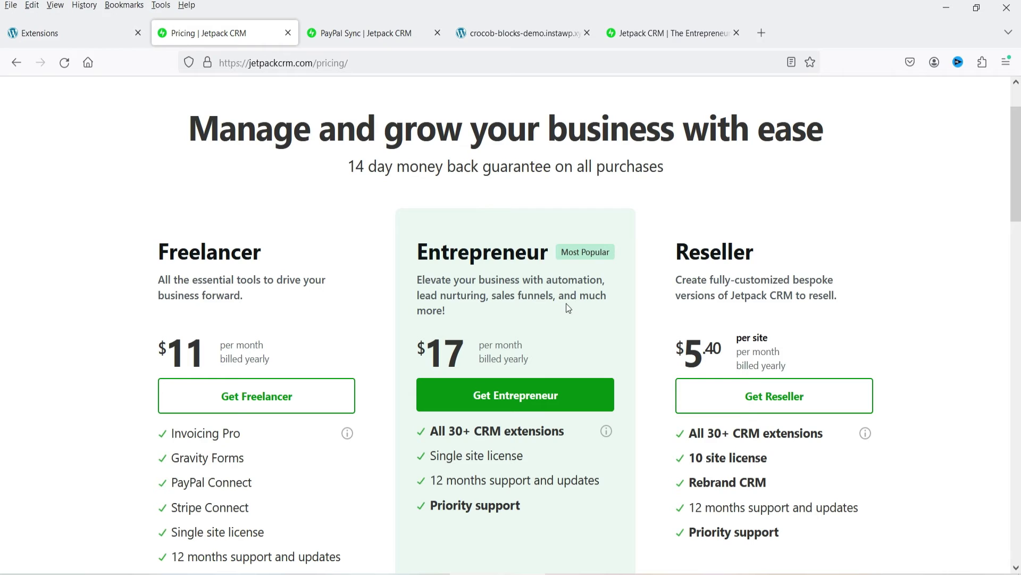
{"action": "triple_click", "coordinate": [434, 345]}
{"action": "left_click", "coordinate": [544, 329]}
{"action": "scroll", "coordinate": [542, 330], "scroll_direction": "down", "scroll_amount": 3}
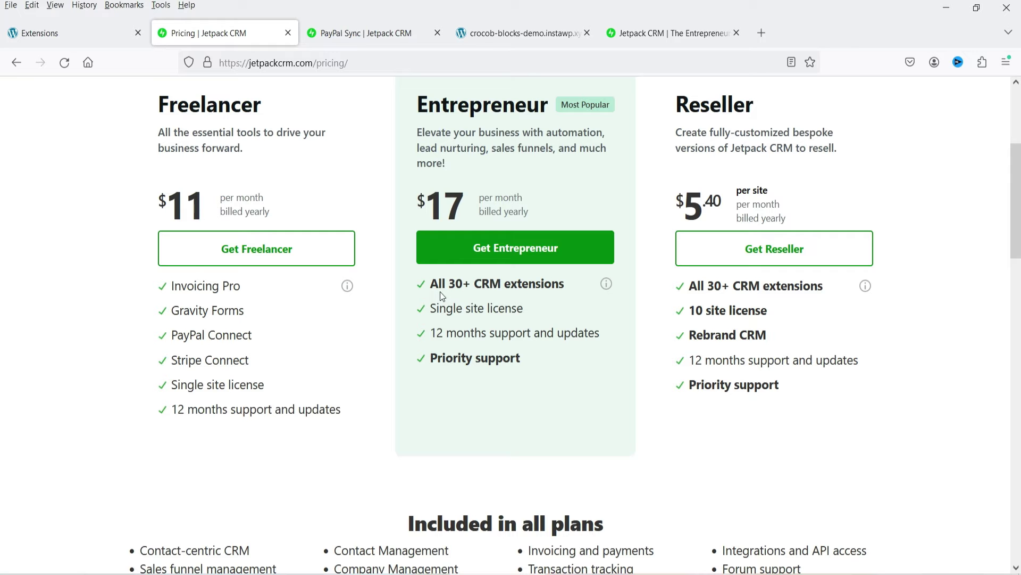
Return to the WordPress admin and go back from the Automations details to the Premium Extensions list.
{"action": "left_click", "coordinate": [47, 31]}
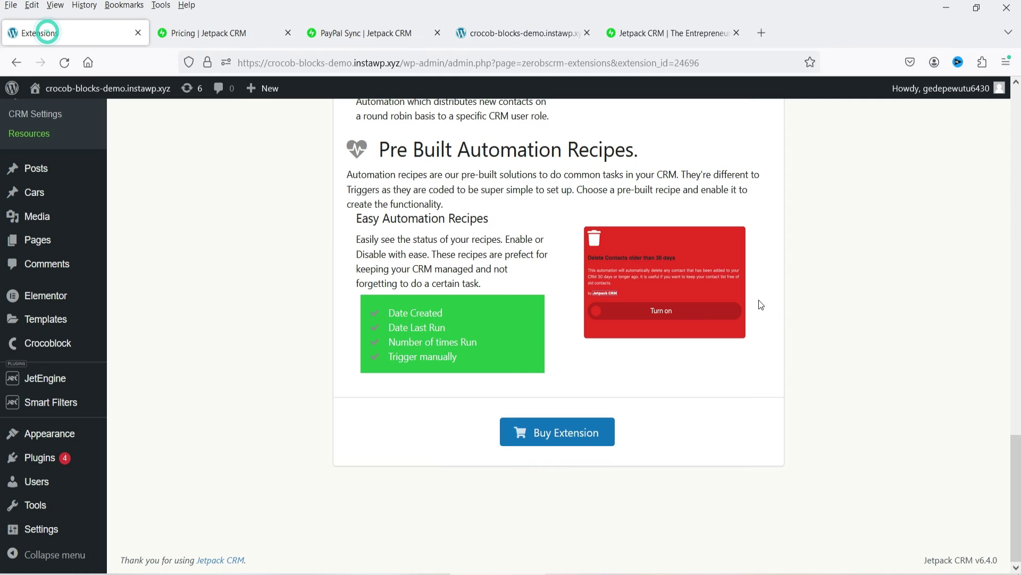
{"action": "scroll", "coordinate": [761, 305], "scroll_direction": "up", "scroll_amount": 15}
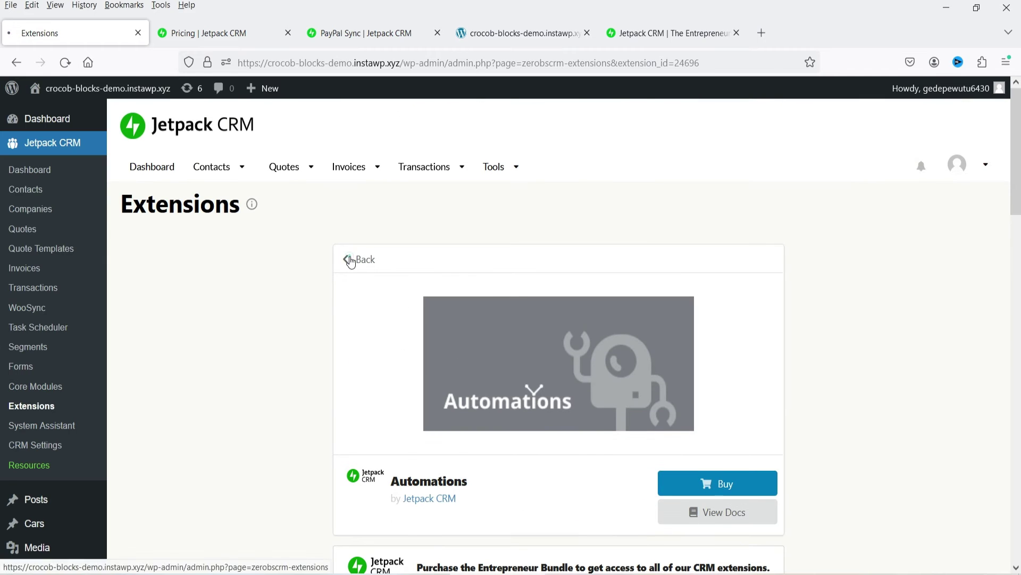
{"action": "left_click", "coordinate": [351, 260]}
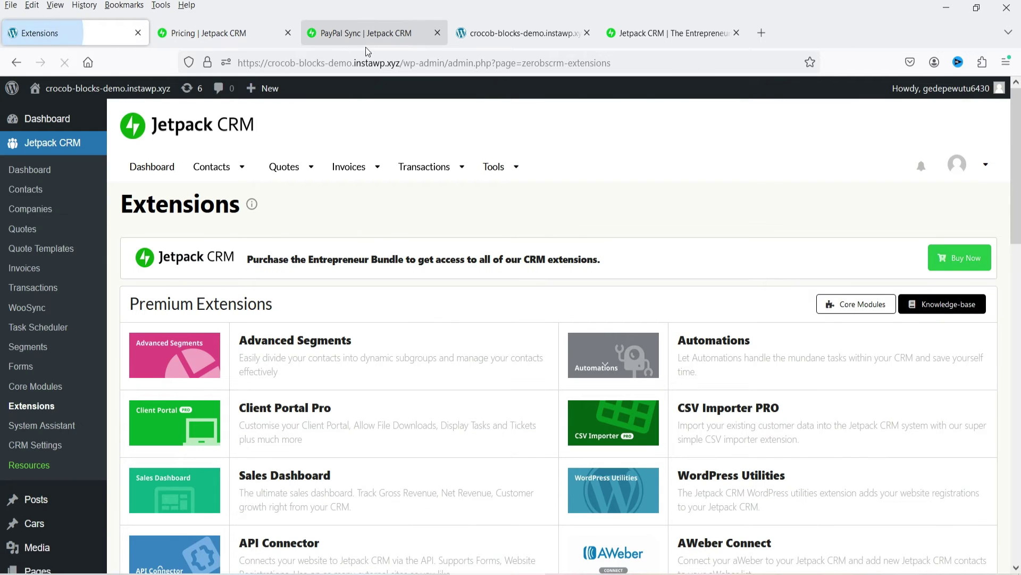
Switch to the Jetpack CRM pricing page and check which extensions the Freelancer plan includes.
{"action": "left_click", "coordinate": [235, 34]}
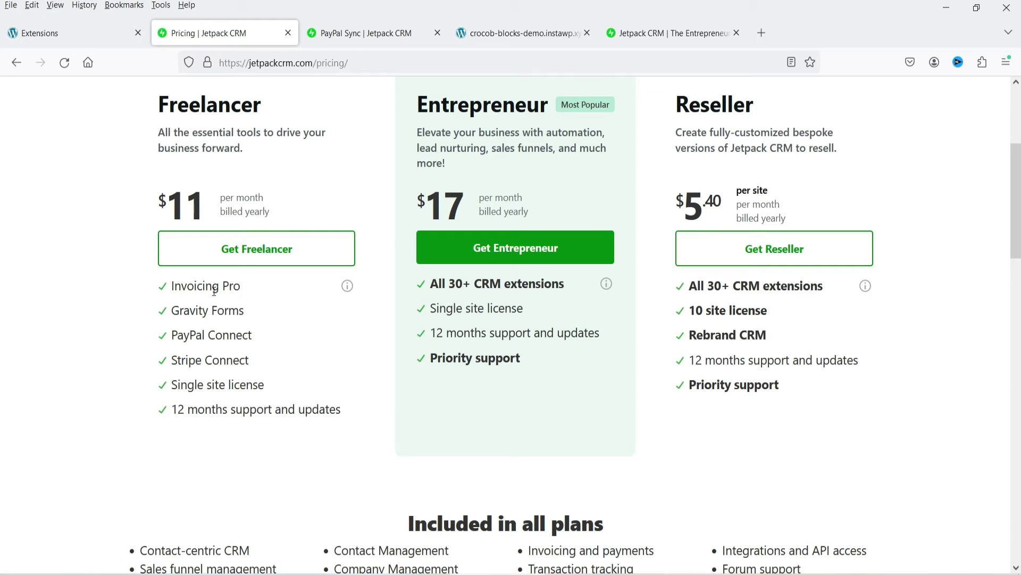
{"action": "mouse_move", "coordinate": [347, 286]}
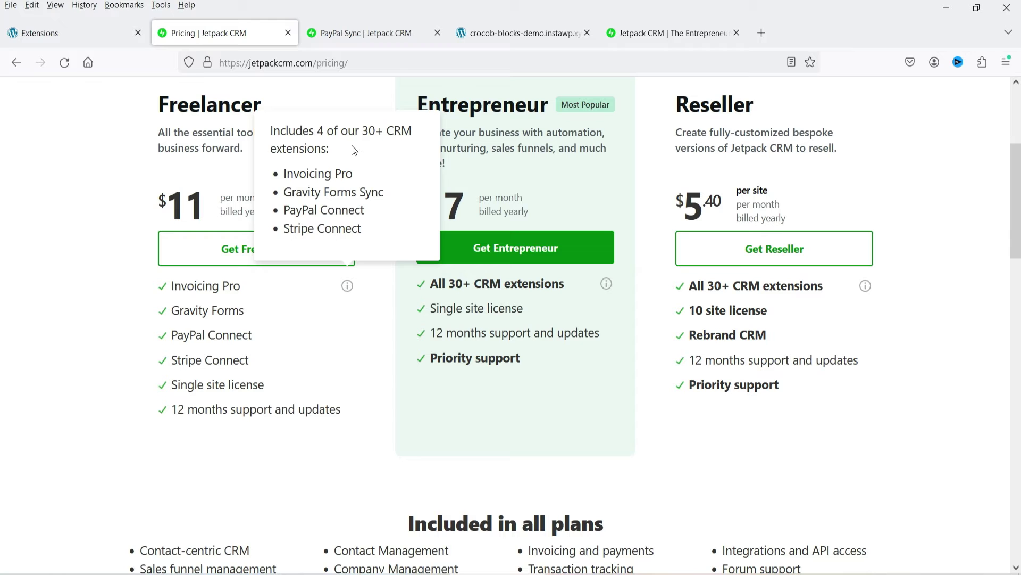
{"action": "left_click_drag", "start_coordinate": [394, 237], "coordinate": [248, 168]}
{"action": "left_click", "coordinate": [248, 168]}
{"action": "left_click", "coordinate": [91, 188]}
{"action": "left_click", "coordinate": [347, 286]}
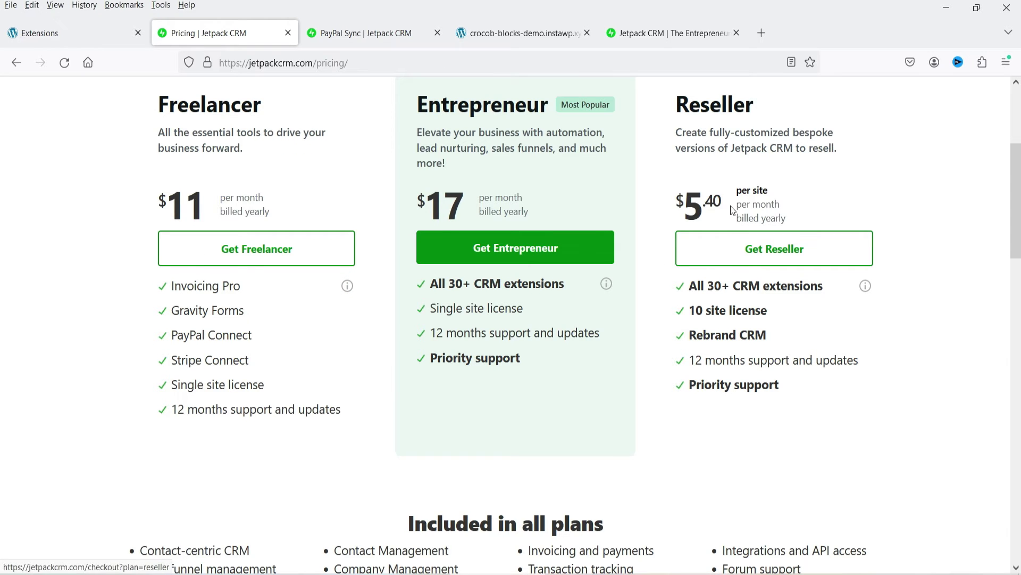
Check the Entrepreneur plan's price and included extensions, and open the full catalogue of 30+ extensions.
{"action": "scroll", "coordinate": [608, 370], "scroll_direction": "up", "scroll_amount": 4}
{"action": "scroll", "coordinate": [579, 266], "scroll_direction": "down", "scroll_amount": 3}
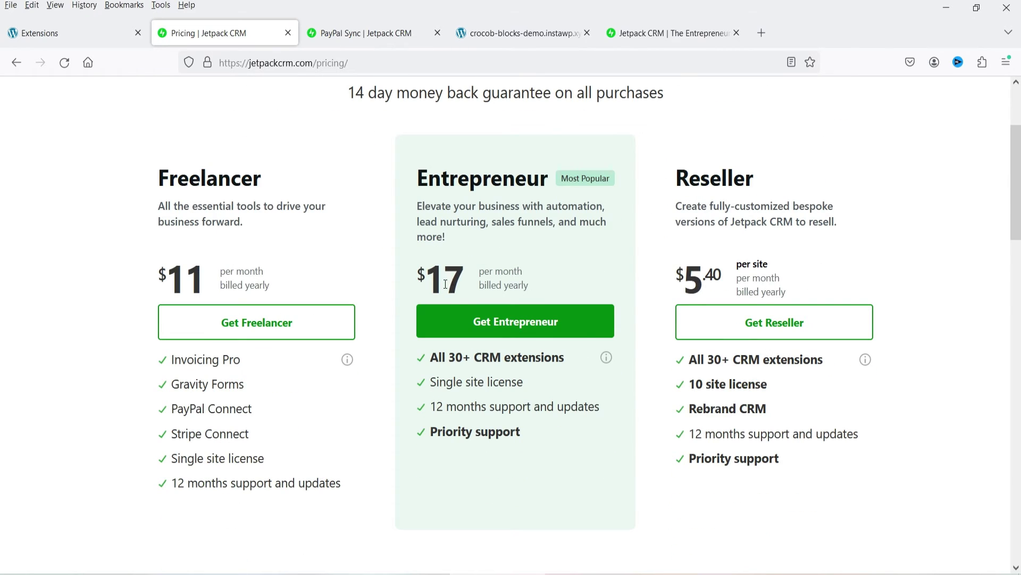
{"action": "left_click_drag", "start_coordinate": [468, 282], "coordinate": [425, 282]}
{"action": "left_click", "coordinate": [492, 266]}
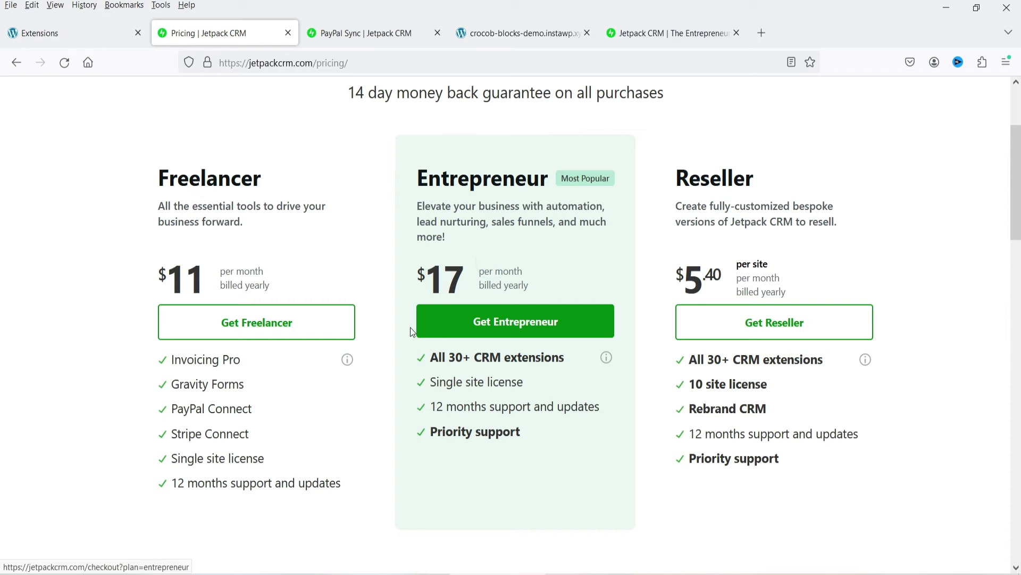
{"action": "left_click", "coordinate": [606, 356]}
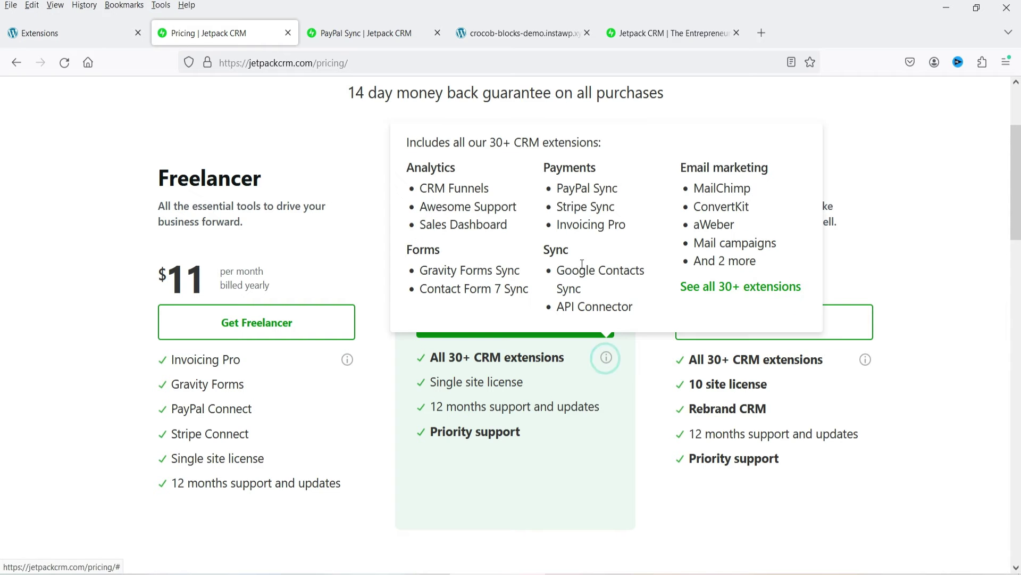
{"action": "left_click", "coordinate": [751, 287]}
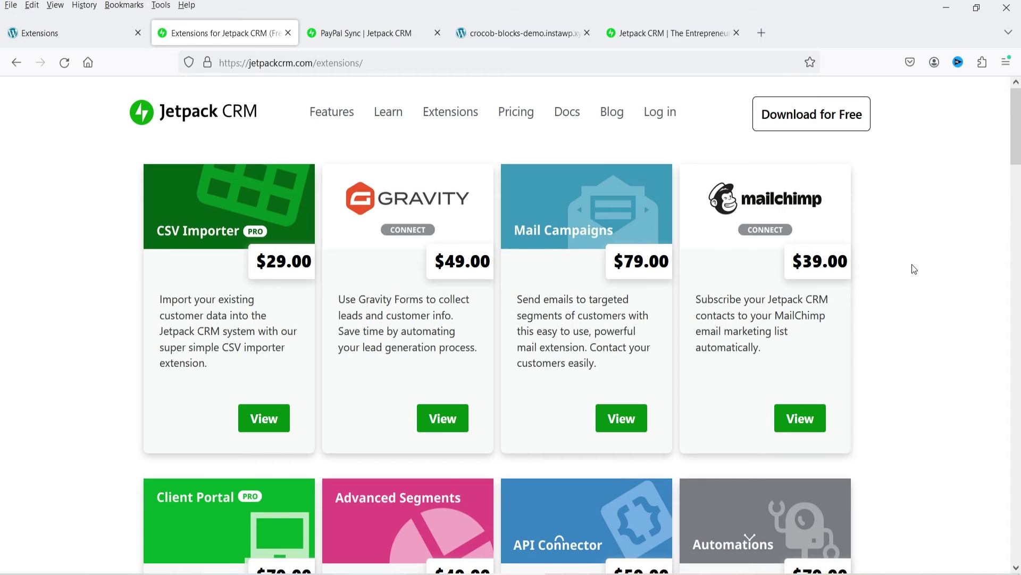
Return to the WordPress admin, dismiss the Add Your Contacts popup on the CRM dashboard, and open the Forms list.
{"action": "left_click", "coordinate": [52, 37]}
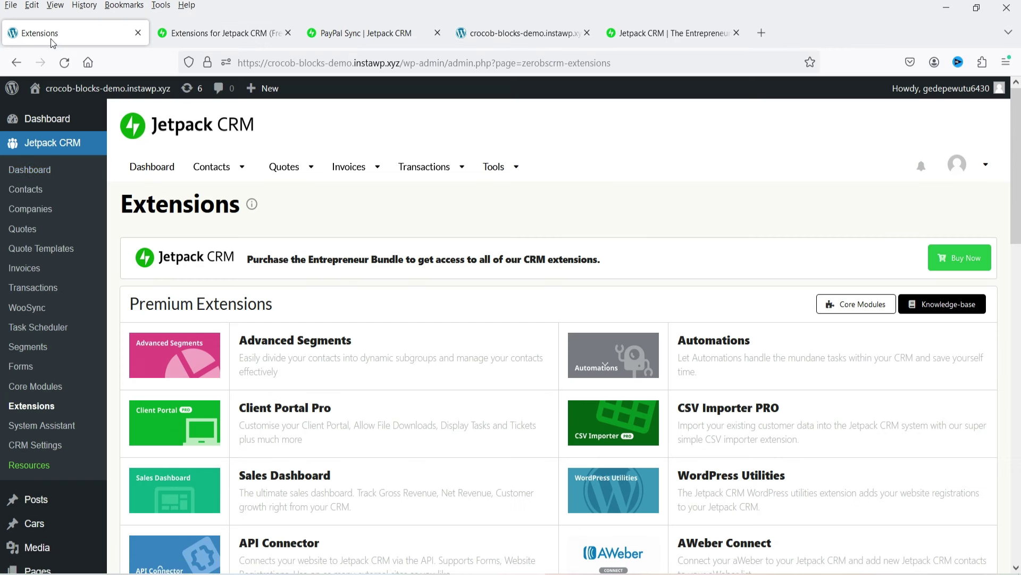
{"action": "left_click", "coordinate": [47, 169]}
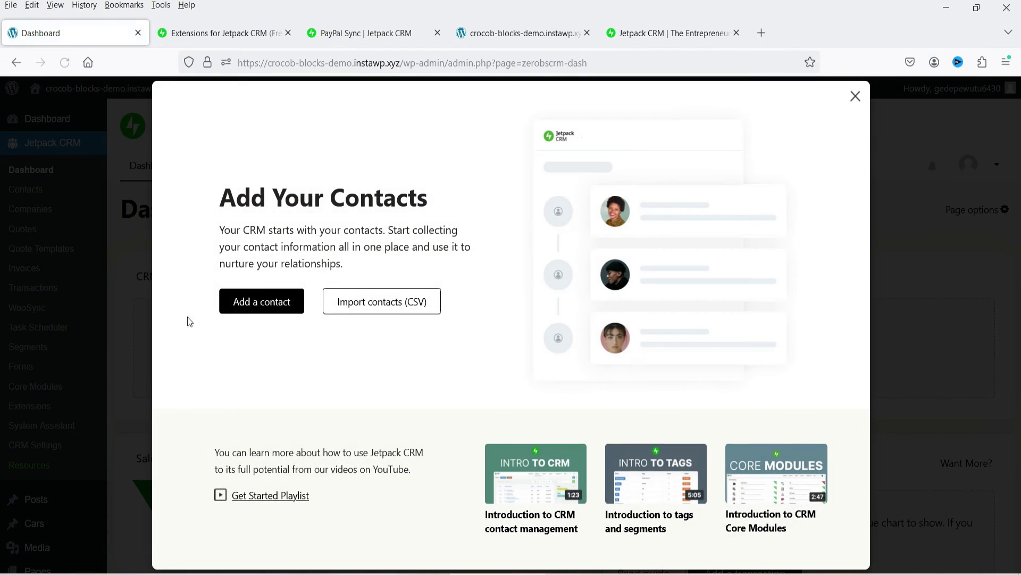
{"action": "left_click", "coordinate": [917, 251]}
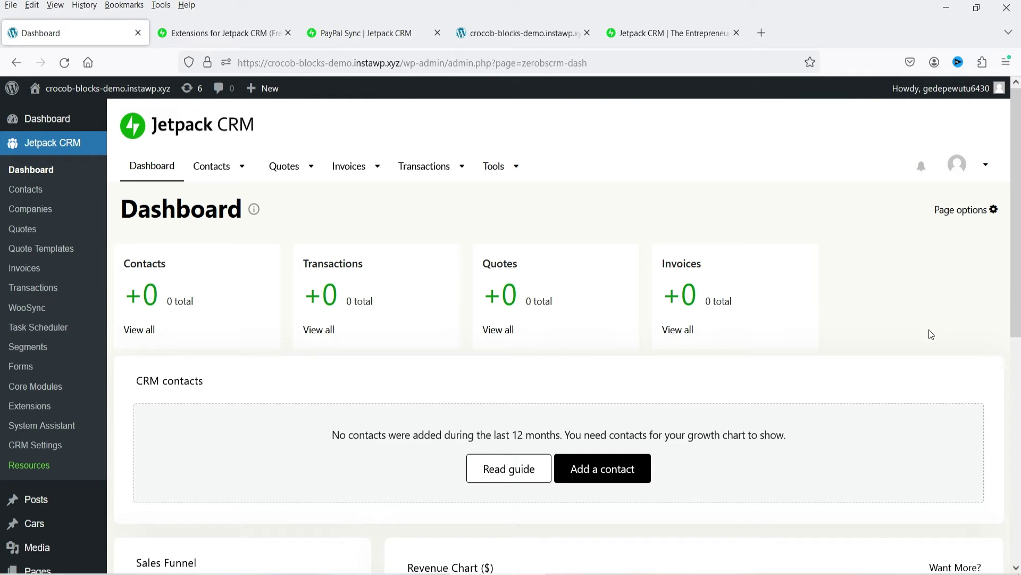
{"action": "left_click", "coordinate": [24, 369]}
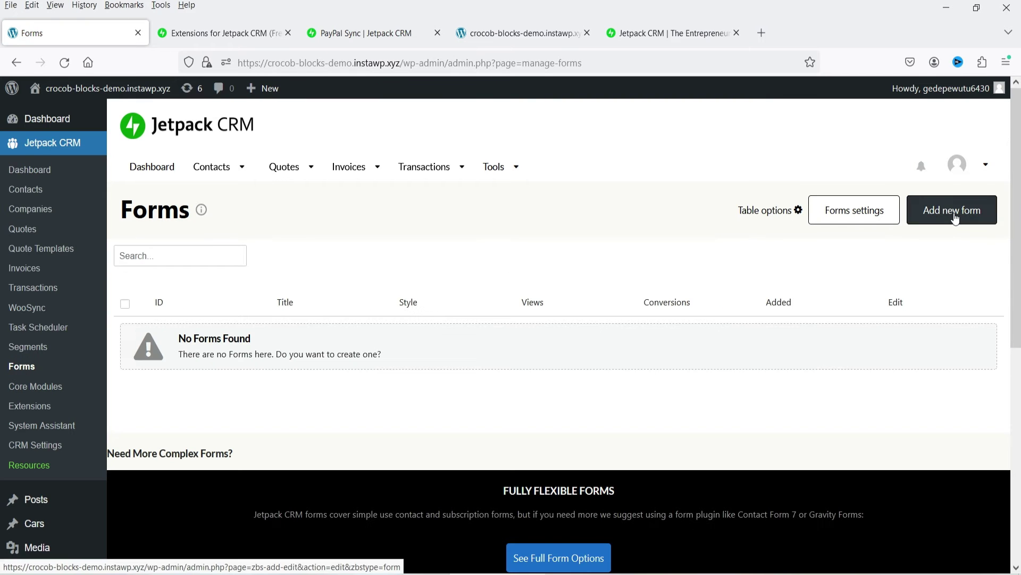
Create a new form with the title "Contact" and the header "Contact Us".
{"action": "left_click", "coordinate": [956, 218]}
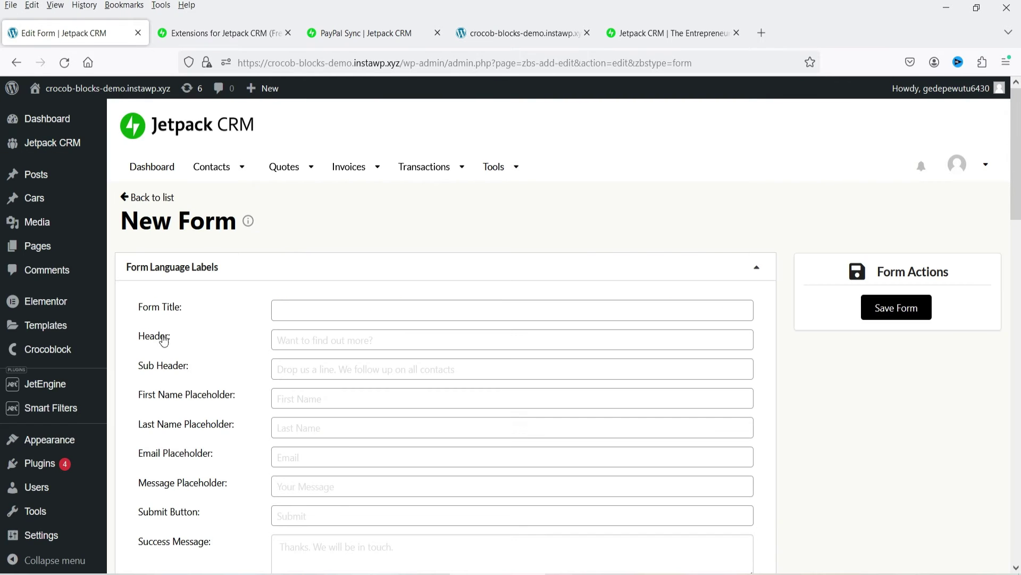
{"action": "left_click", "coordinate": [312, 306]}
{"action": "type", "text": "Contact"}
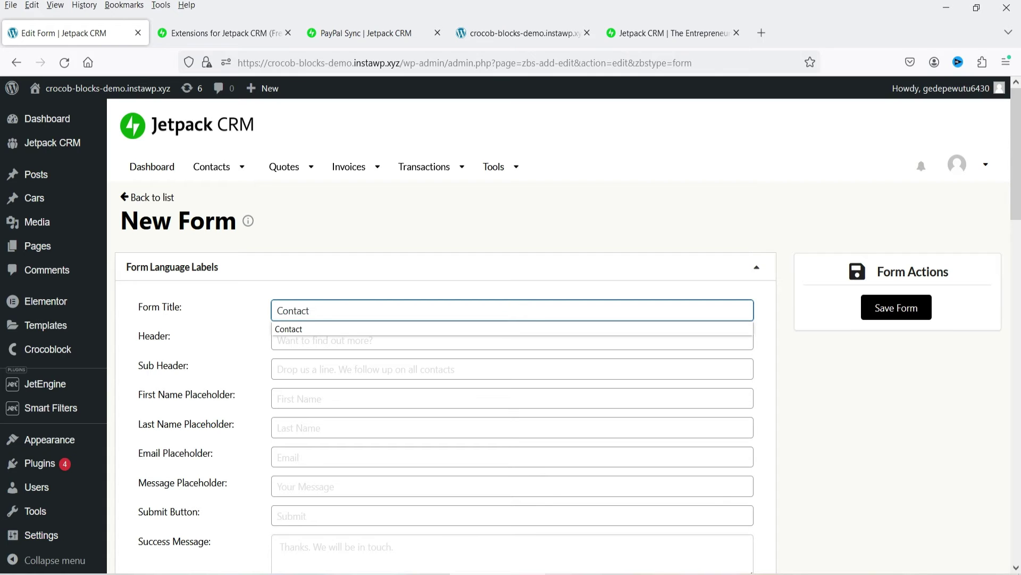
{"action": "key", "text": "Tab"}
{"action": "type", "text": "Cpn"}
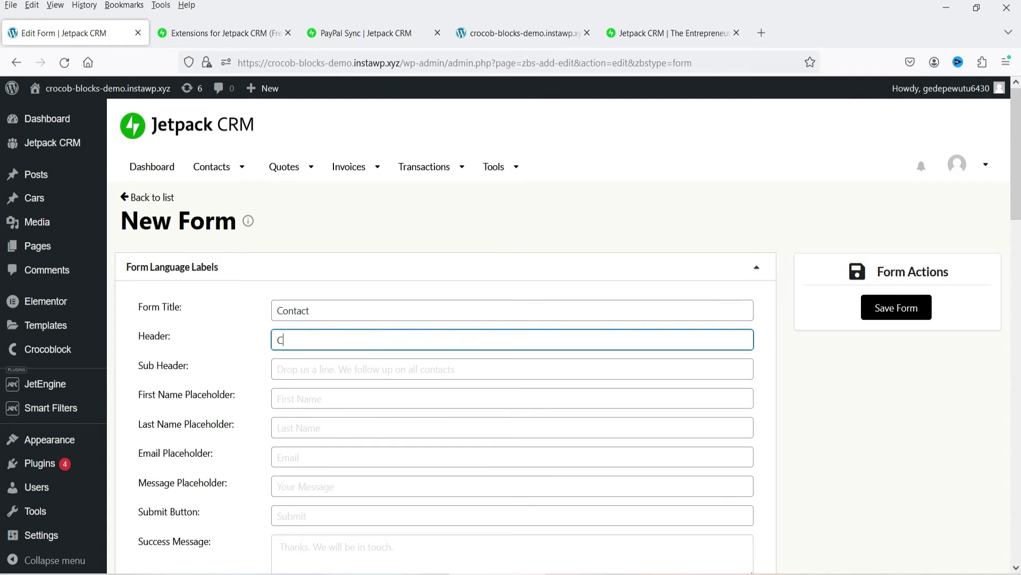
{"action": "key", "text": "BackSpace"}
{"action": "key", "text": "BackSpace"}
{"action": "type", "text": "ontact Us"}
{"action": "key", "text": "Tab"}
Set the placeholders to First Name, Last Name, Email and Message, the submit label to Submit, and the success message to "Thanks for contacting us.".
{"action": "key", "text": "Tab"}
{"action": "type", "text": "First Name"}
{"action": "key", "text": "Tab"}
{"action": "type", "text": "Last  Name"}
{"action": "key", "text": "Tab"}
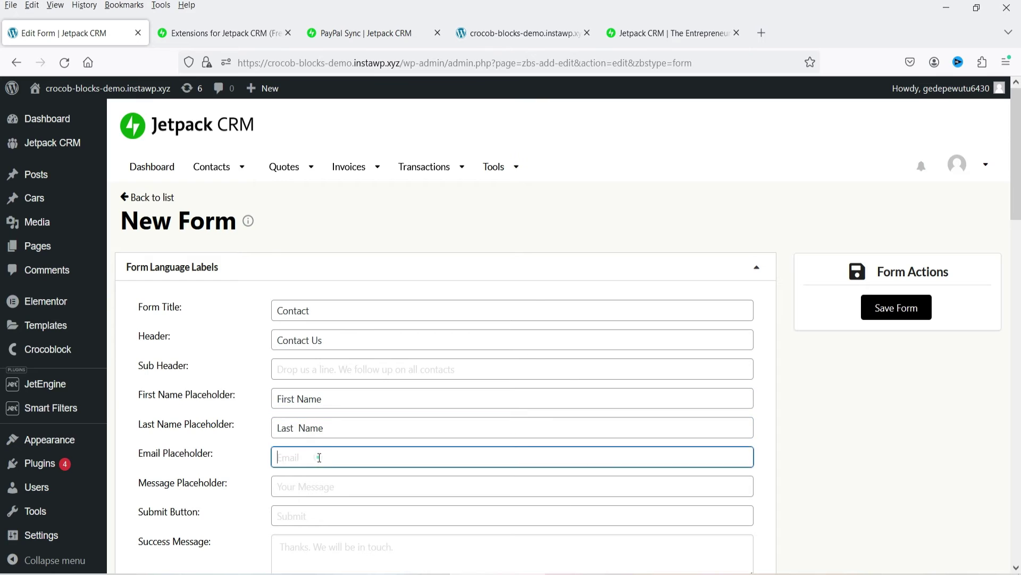
{"action": "type", "text": "Email"}
{"action": "key", "text": "Tab"}
{"action": "type", "text": "MessageThanks for contacting us."}
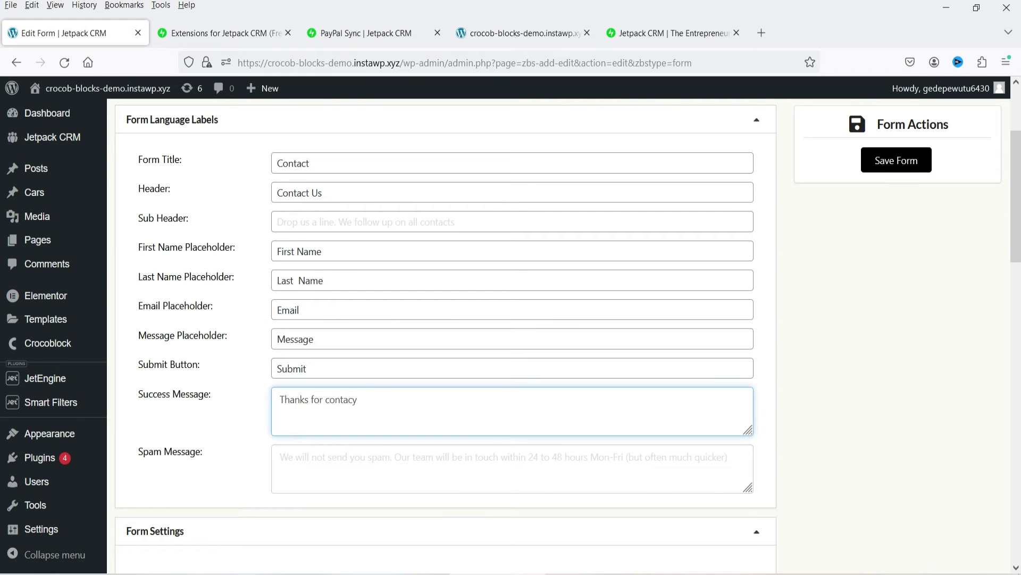
Choose the Content Grab style for the contact form.
{"action": "scroll", "coordinate": [340, 296], "scroll_direction": "down", "scroll_amount": 2}
{"action": "scroll", "coordinate": [403, 257], "scroll_direction": "up", "scroll_amount": 2}
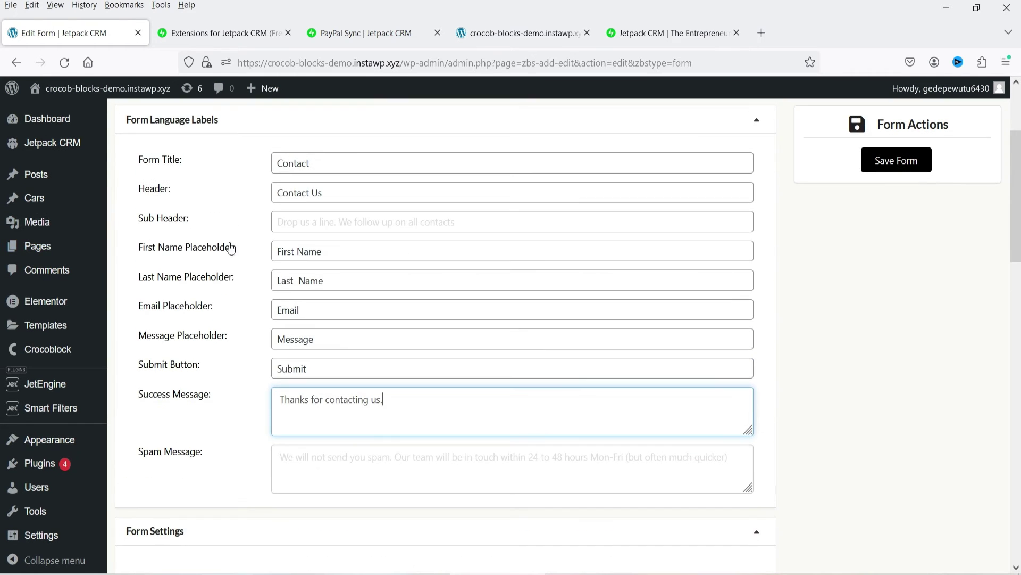
{"action": "scroll", "coordinate": [253, 237], "scroll_direction": "down", "scroll_amount": 7}
{"action": "scroll", "coordinate": [434, 341], "scroll_direction": "down", "scroll_amount": 5}
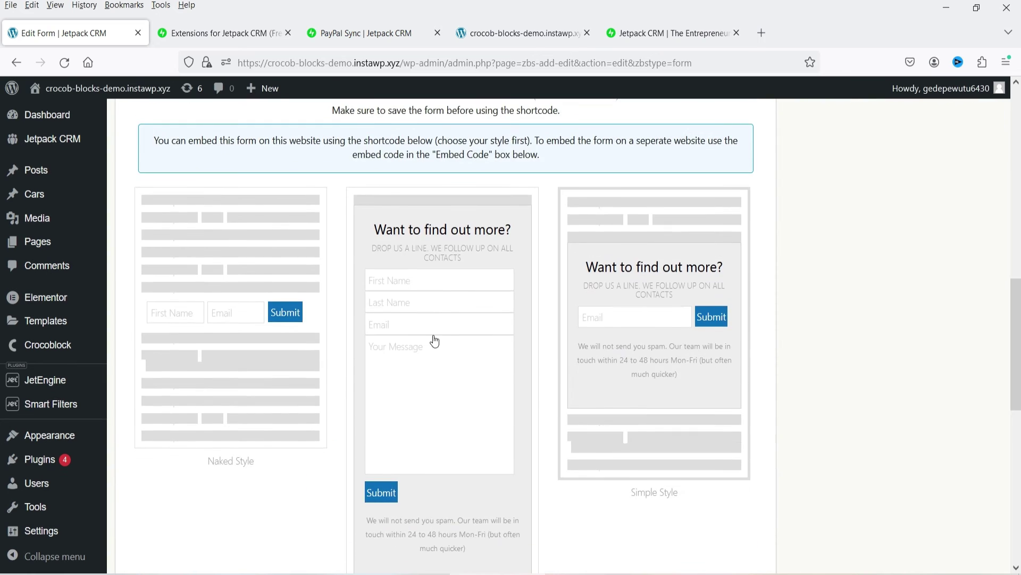
{"action": "scroll", "coordinate": [433, 340], "scroll_direction": "up", "scroll_amount": 4}
{"action": "scroll", "coordinate": [298, 298], "scroll_direction": "down", "scroll_amount": 2}
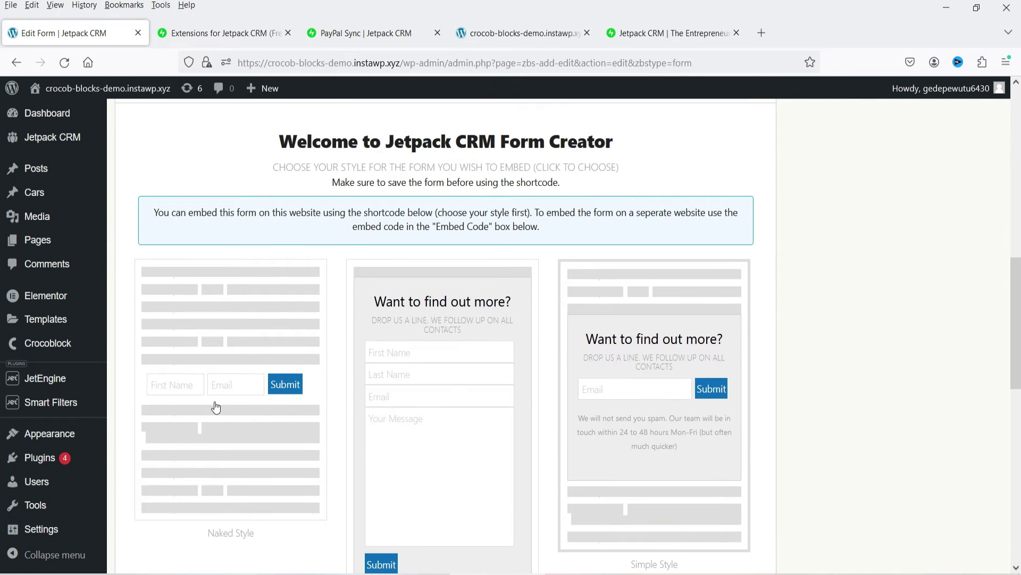
{"action": "scroll", "coordinate": [790, 330], "scroll_direction": "down", "scroll_amount": 4}
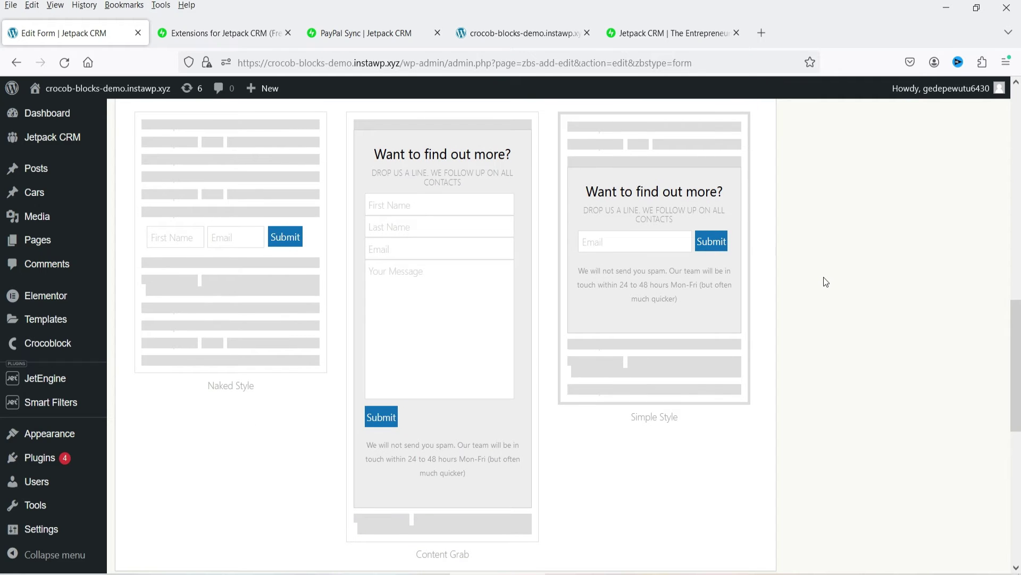
{"action": "left_click", "coordinate": [445, 337]}
{"action": "scroll", "coordinate": [442, 337], "scroll_direction": "down", "scroll_amount": 7}
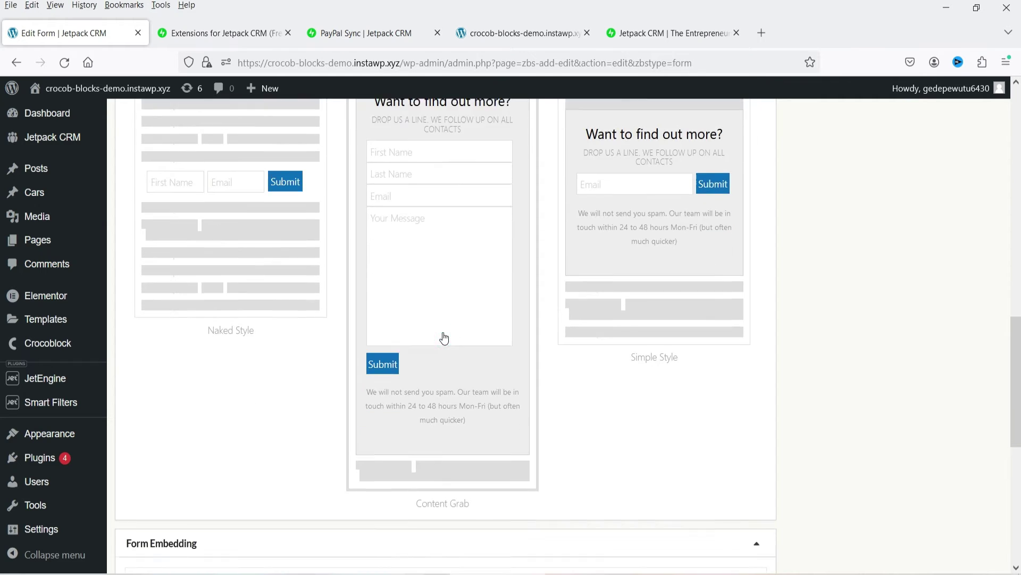
Copy the form's shortcode [jetpackcrm_form id="-1" style="cgrab"] and save the form.
{"action": "scroll", "coordinate": [442, 337], "scroll_direction": "up", "scroll_amount": 9}
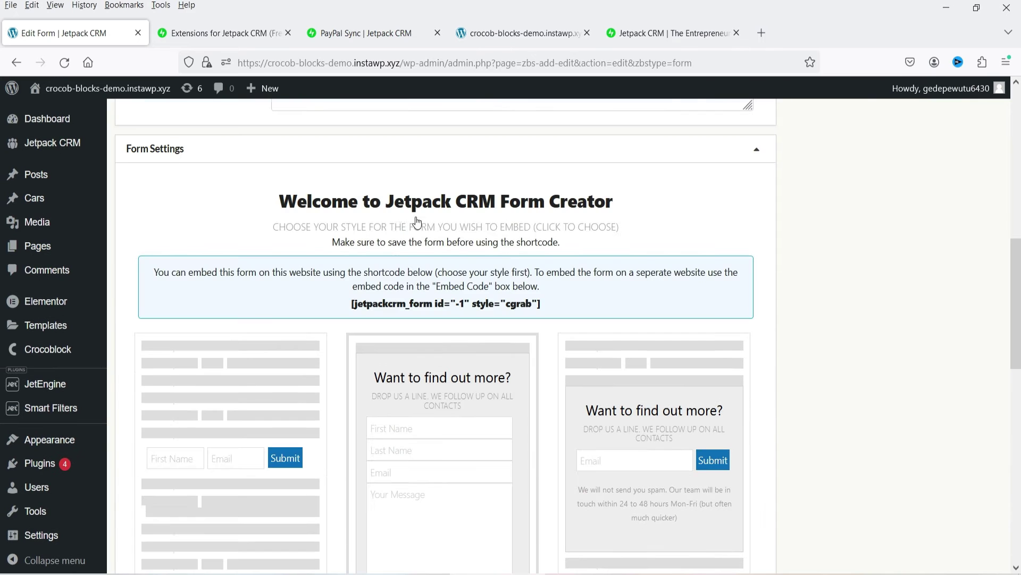
{"action": "left_click_drag", "start_coordinate": [351, 305], "coordinate": [541, 305]}
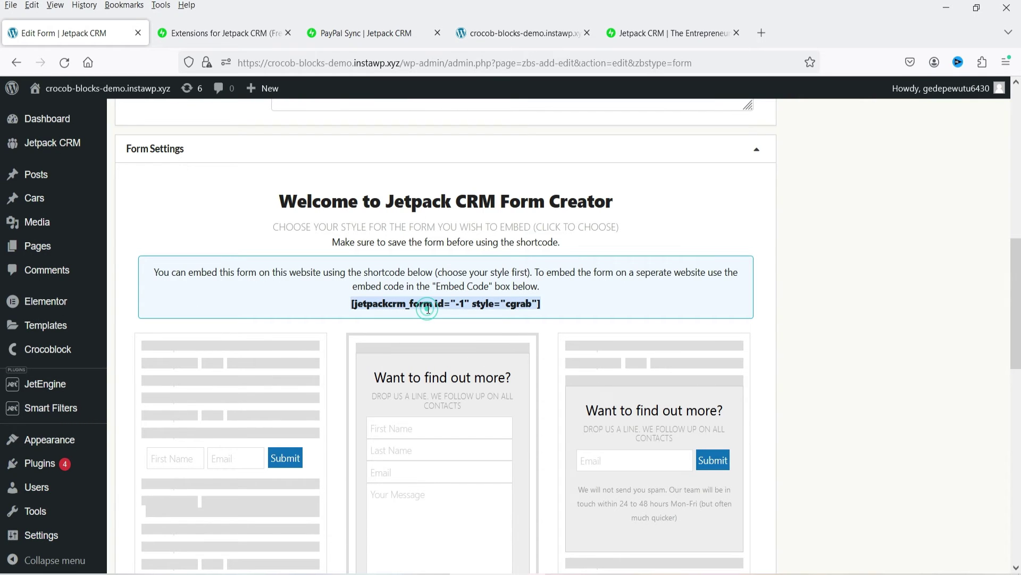
{"action": "scroll", "coordinate": [787, 340], "scroll_direction": "down", "scroll_amount": 7}
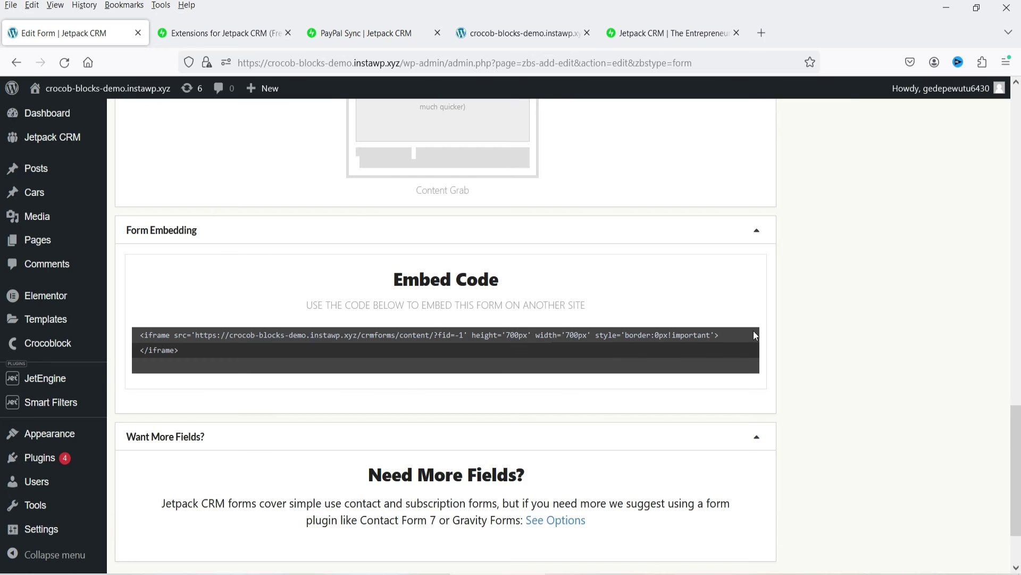
{"action": "scroll", "coordinate": [873, 325], "scroll_direction": "up", "scroll_amount": 8}
{"action": "scroll", "coordinate": [875, 318], "scroll_direction": "up", "scroll_amount": 10}
{"action": "left_click", "coordinate": [893, 309]}
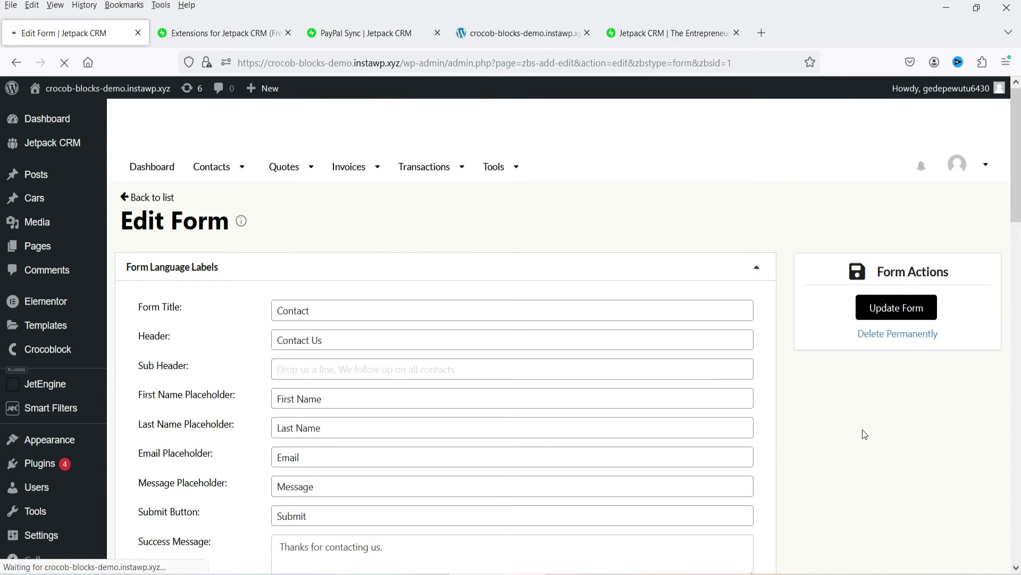
Open the site's Pages list in a new tab and open Sample Page for editing.
{"action": "scroll", "coordinate": [835, 386], "scroll_direction": "down", "scroll_amount": 2}
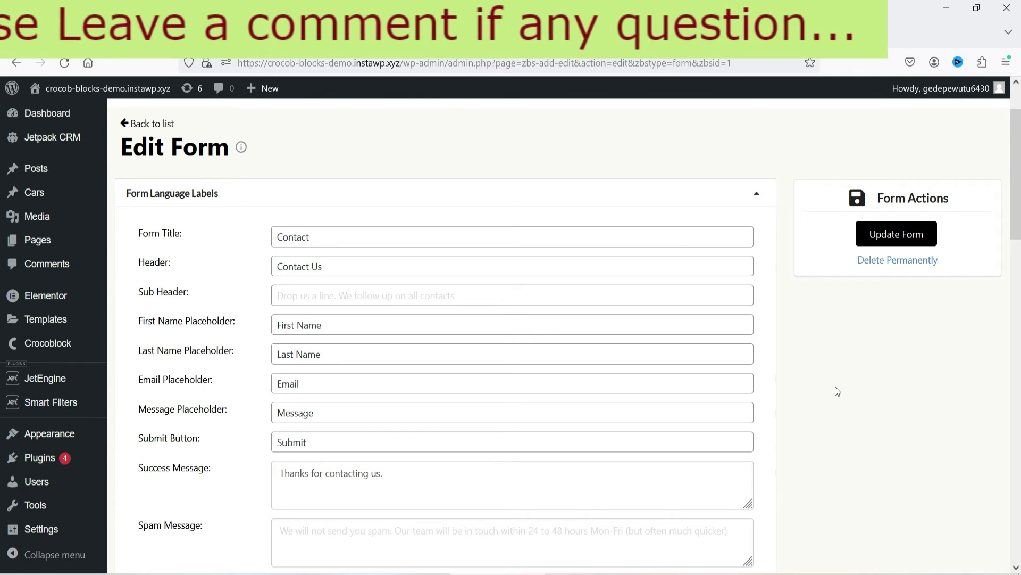
{"action": "scroll", "coordinate": [835, 391], "scroll_direction": "down", "scroll_amount": 12}
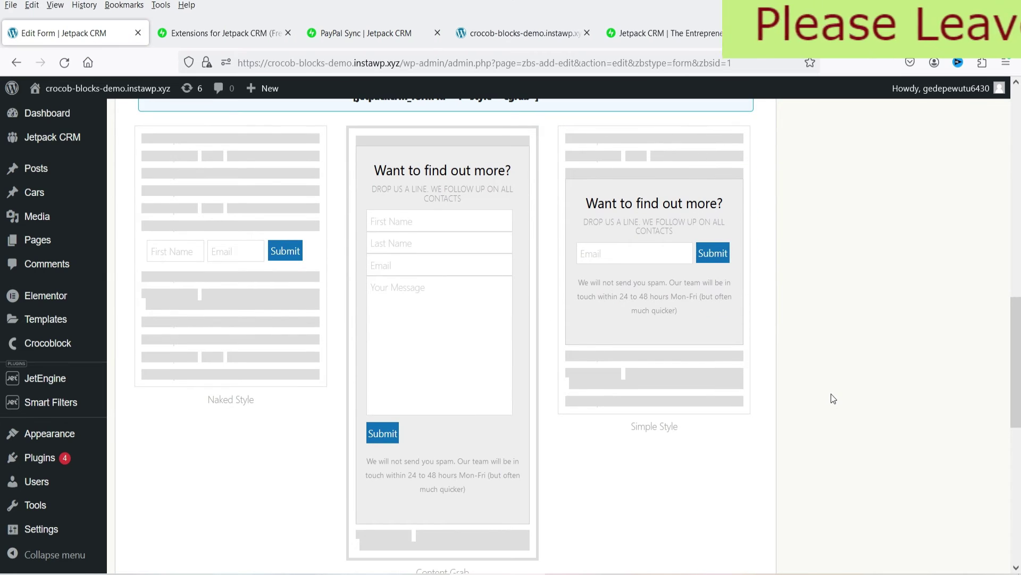
{"action": "scroll", "coordinate": [834, 399], "scroll_direction": "down", "scroll_amount": 10}
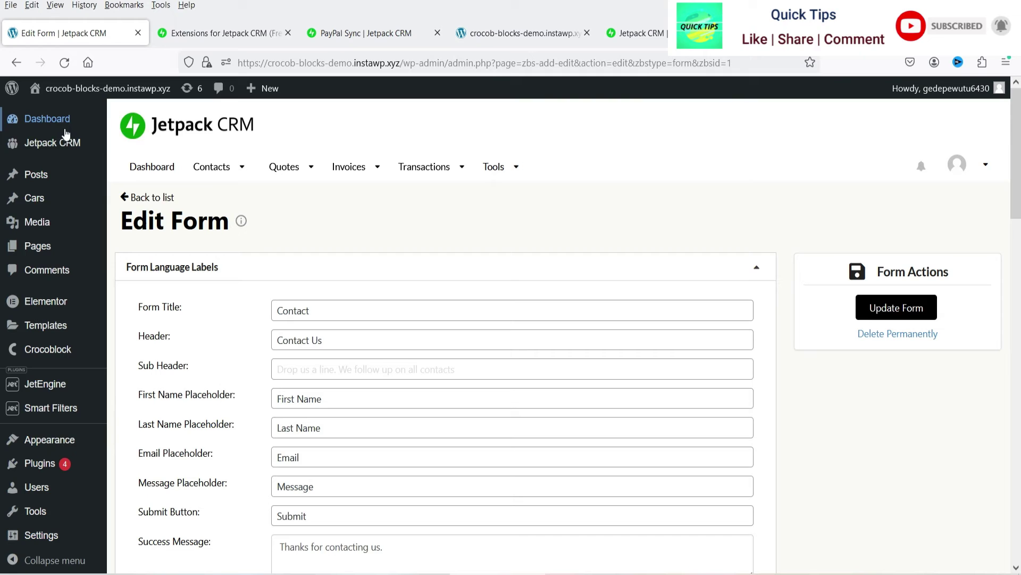
{"action": "mouse_move", "coordinate": [28, 201]}
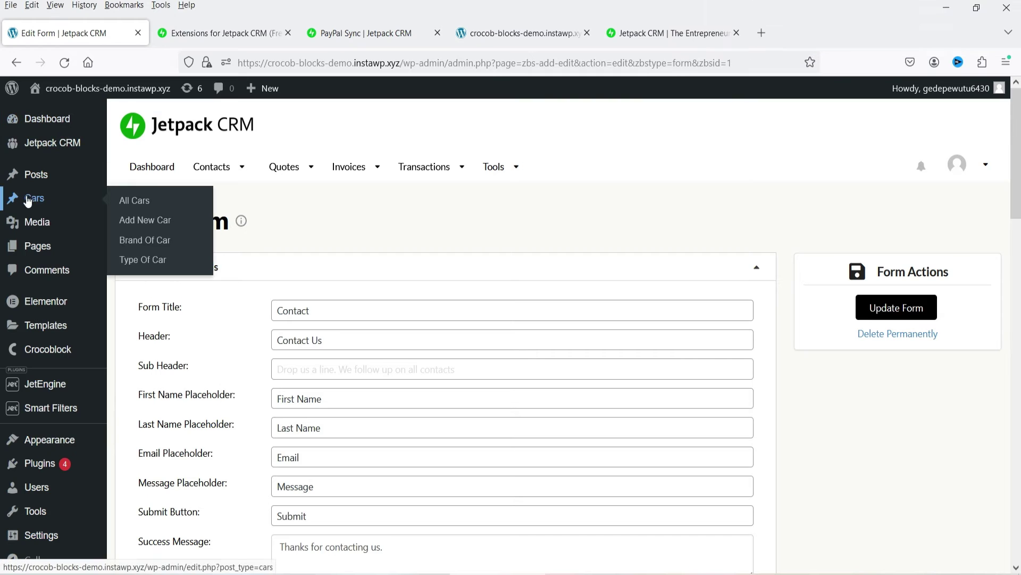
{"action": "right_click", "coordinate": [40, 248]}
{"action": "left_click", "coordinate": [78, 257]}
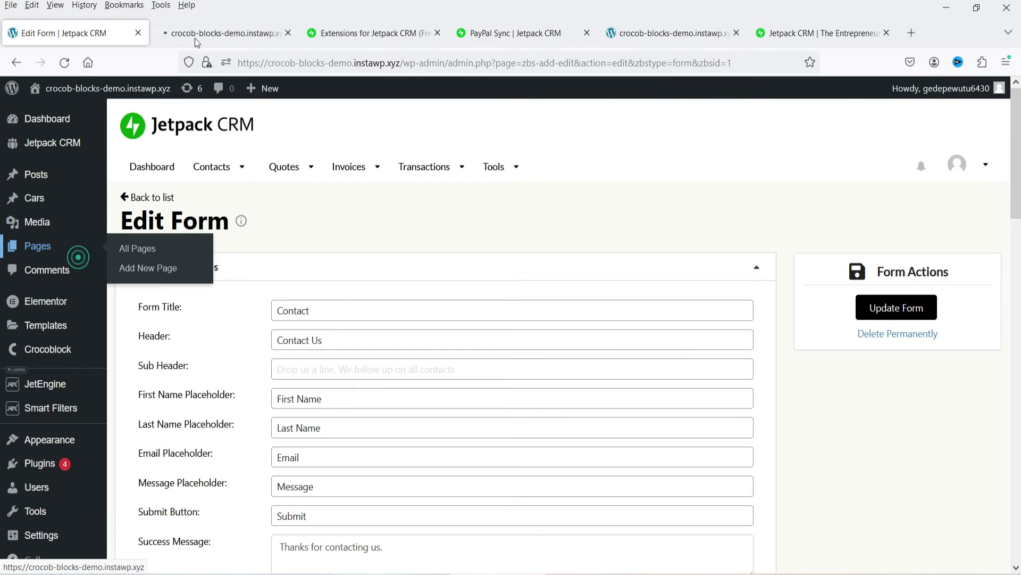
{"action": "left_click", "coordinate": [197, 42]}
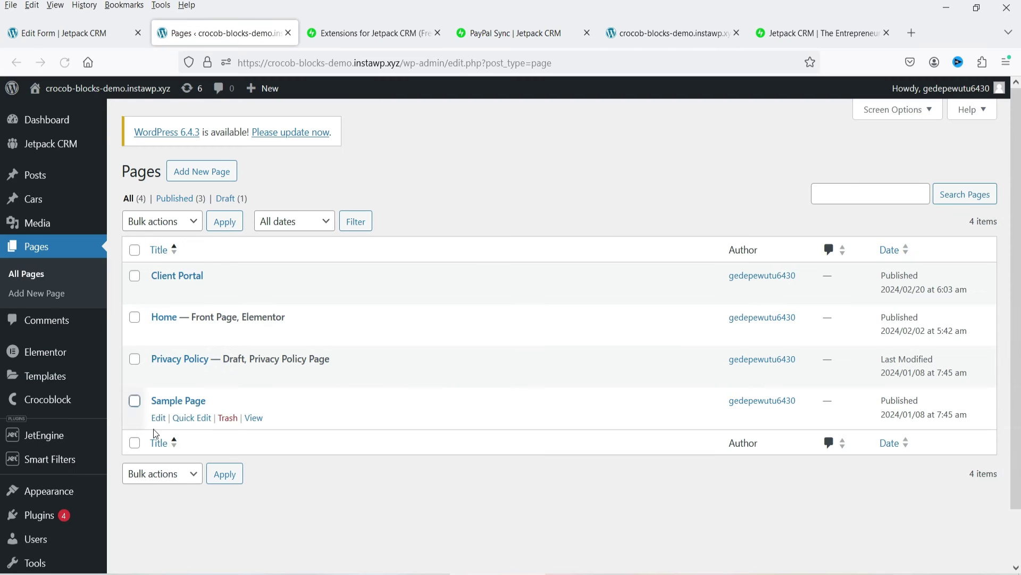
{"action": "left_click", "coordinate": [158, 418]}
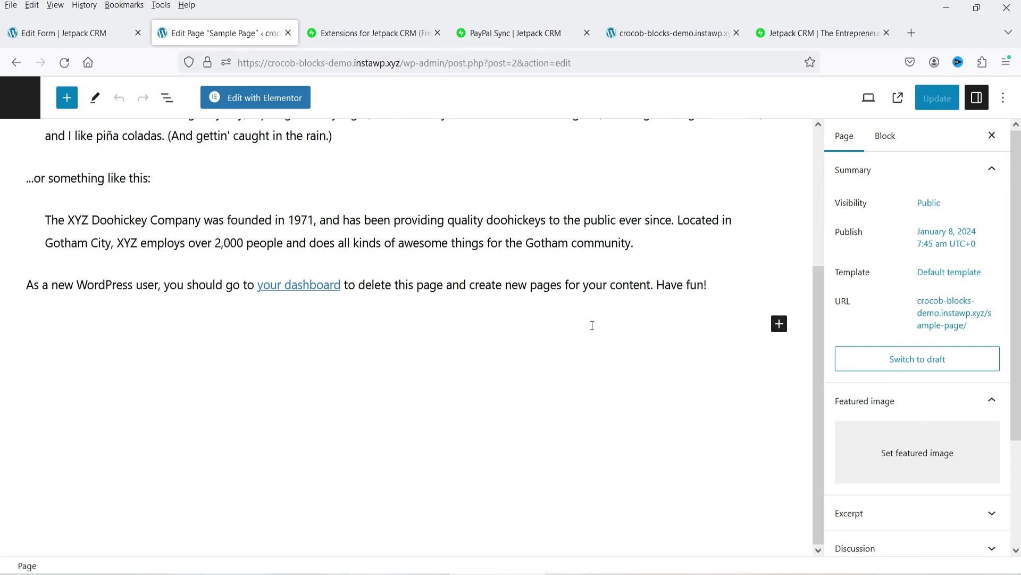
Add a Shortcode block containing [jetpackcrm_form id="-1" style="cgrab"] at the end of Sample Page and update the page.
{"action": "left_click", "coordinate": [593, 326]}
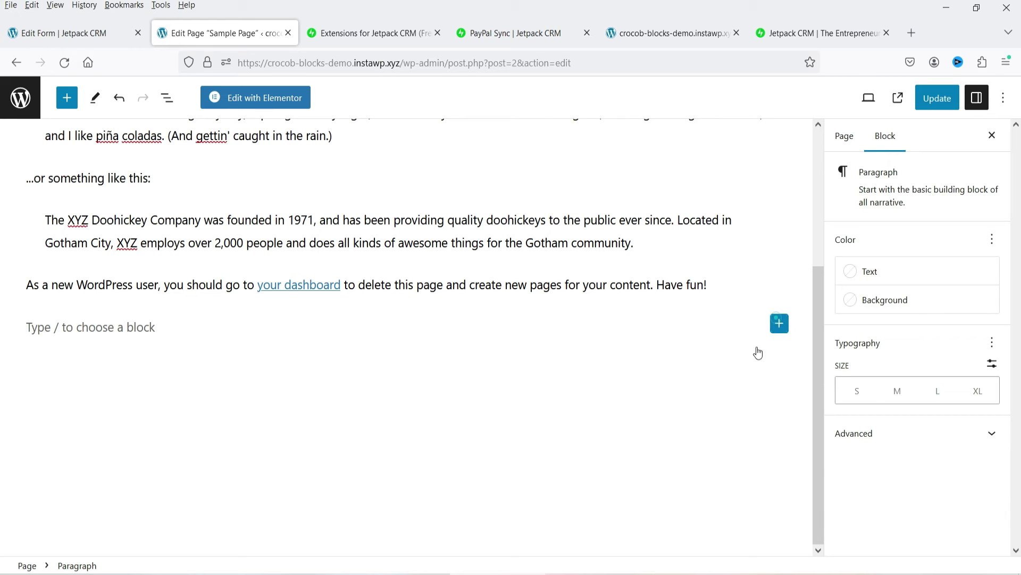
{"action": "left_click", "coordinate": [779, 323]}
{"action": "type", "text": "shor"}
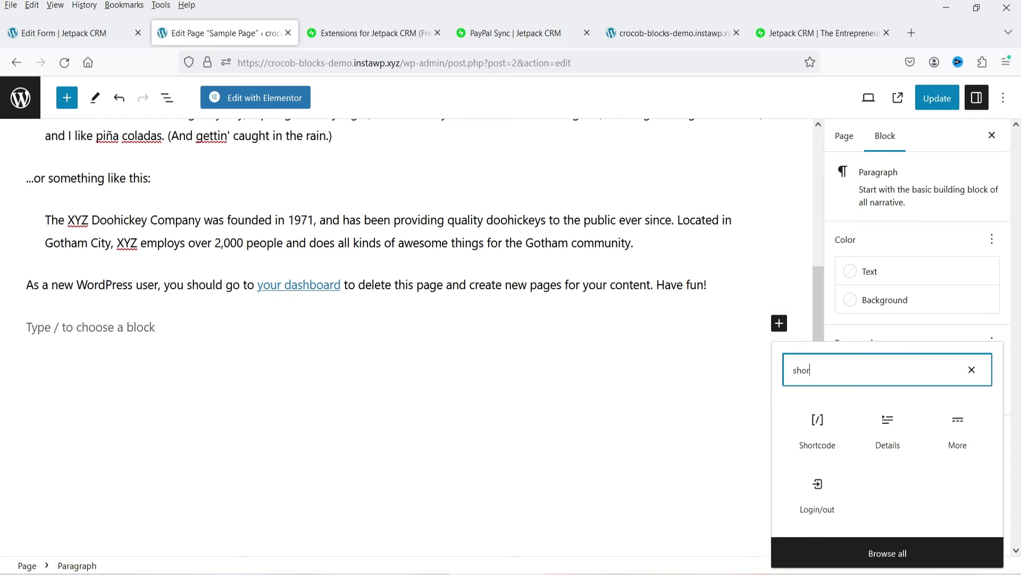
{"action": "type", "text": "t"}
{"action": "left_click", "coordinate": [815, 437]}
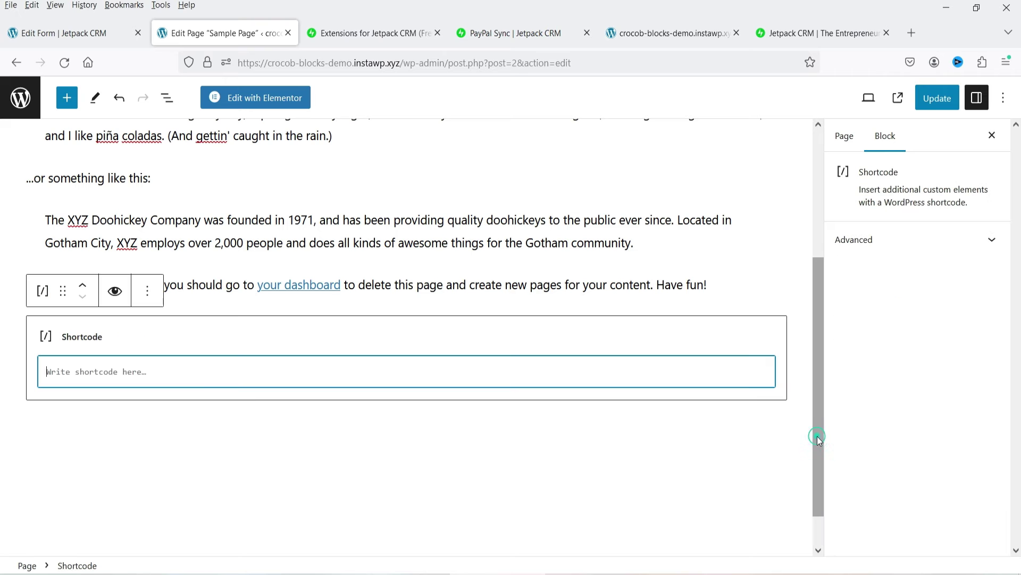
{"action": "type", "text": "[jetpackcrm_form id=\"1\" style=\"cgrab\"]"}
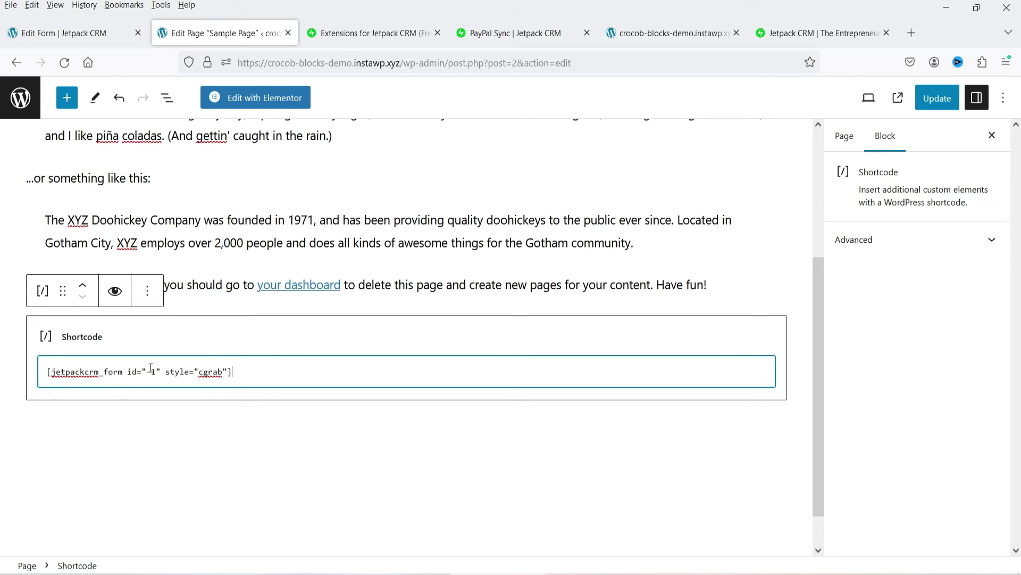
{"action": "left_click", "coordinate": [936, 99]}
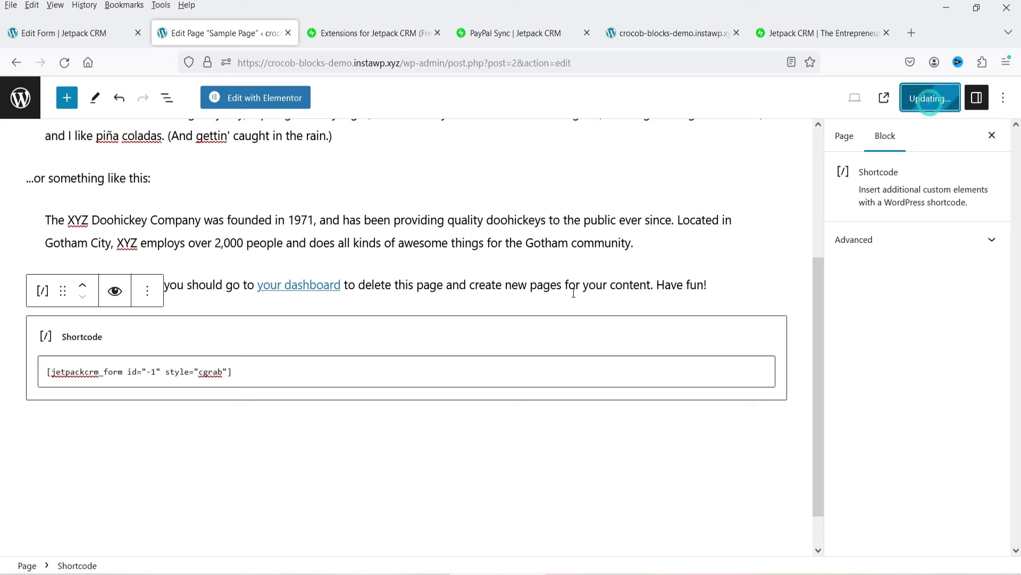
View the updated Sample Page in a new tab and go to its Contact Us form.
{"action": "right_click", "coordinate": [120, 531]}
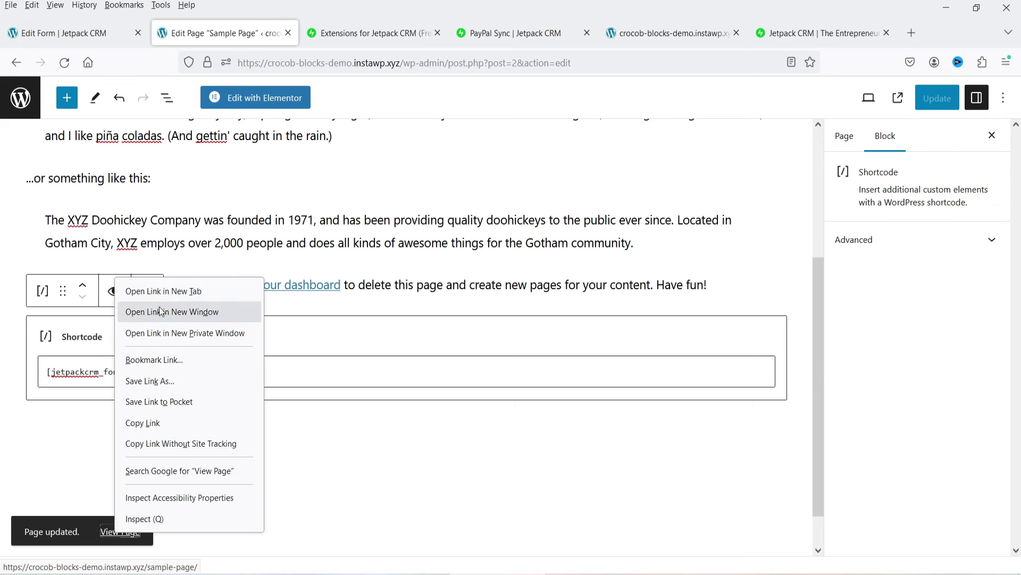
{"action": "left_click", "coordinate": [175, 290]}
{"action": "left_click", "coordinate": [328, 33]}
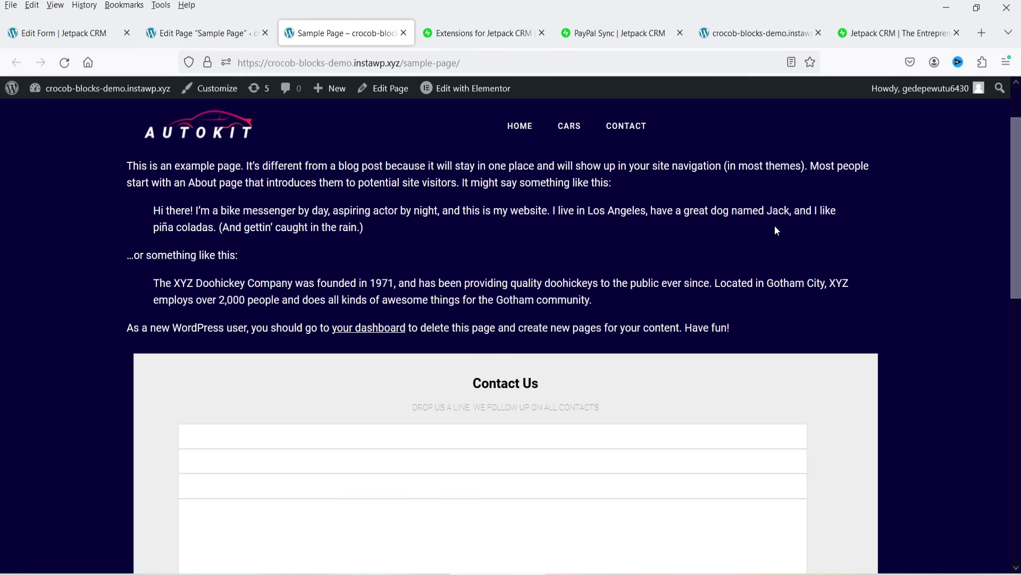
{"action": "scroll", "coordinate": [774, 229], "scroll_direction": "down", "scroll_amount": 3}
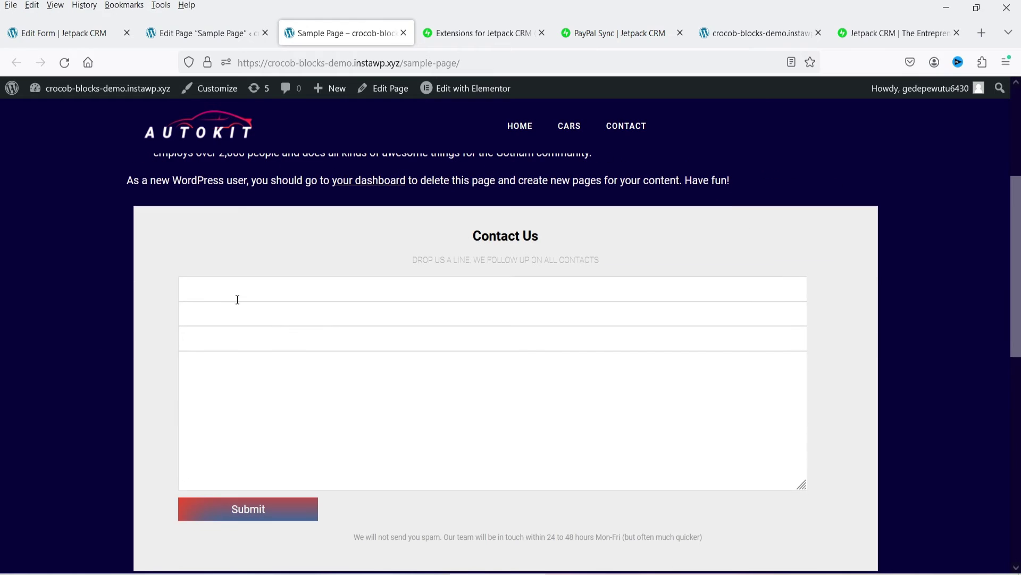
Fill in the contact's first name, last name and e-mail, enter the message "Testing the contact form.", and submit the form.
{"action": "left_click", "coordinate": [282, 290]}
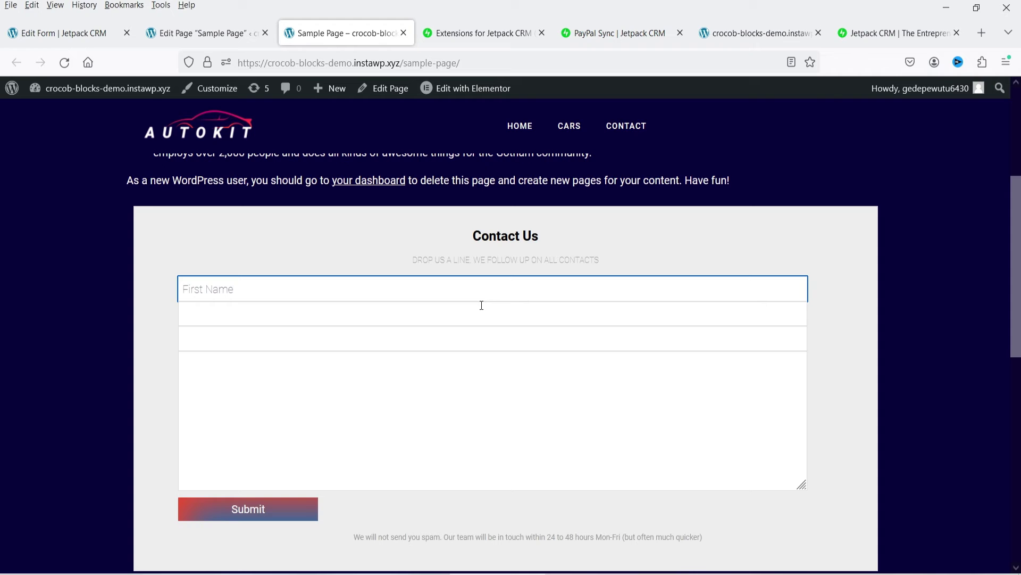
{"action": "type", "text": "John"}
{"action": "key", "text": "Tab"}
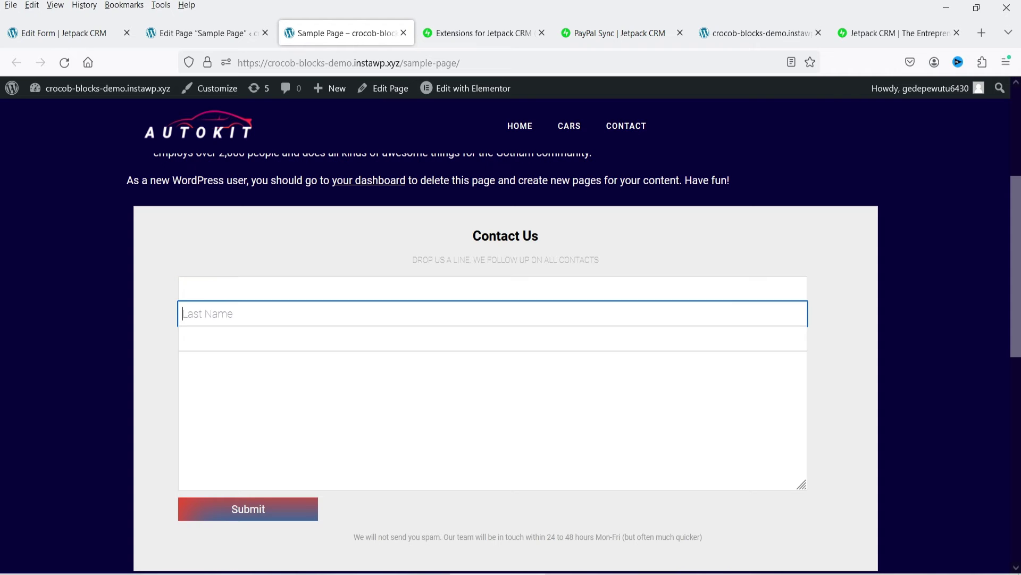
{"action": "type", "text": "Doe"}
{"action": "key", "text": "Tab"}
{"action": "type", "text": "john@example.com"}
{"action": "key", "text": "Tab"}
{"action": "type", "text": "Testing the contact form"}
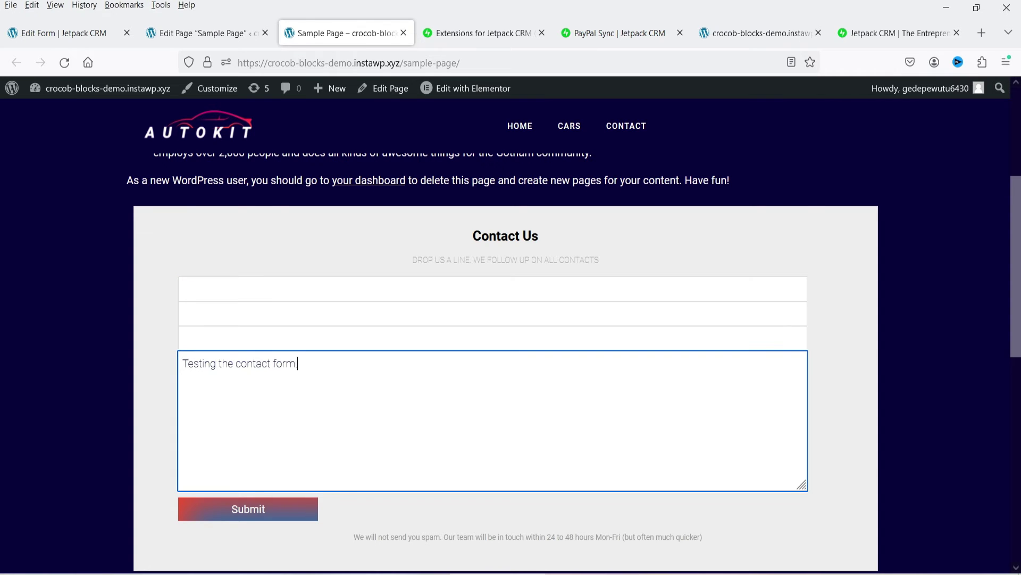
{"action": "scroll", "coordinate": [259, 298], "scroll_direction": "down", "scroll_amount": 4}
{"action": "left_click", "coordinate": [260, 296]}
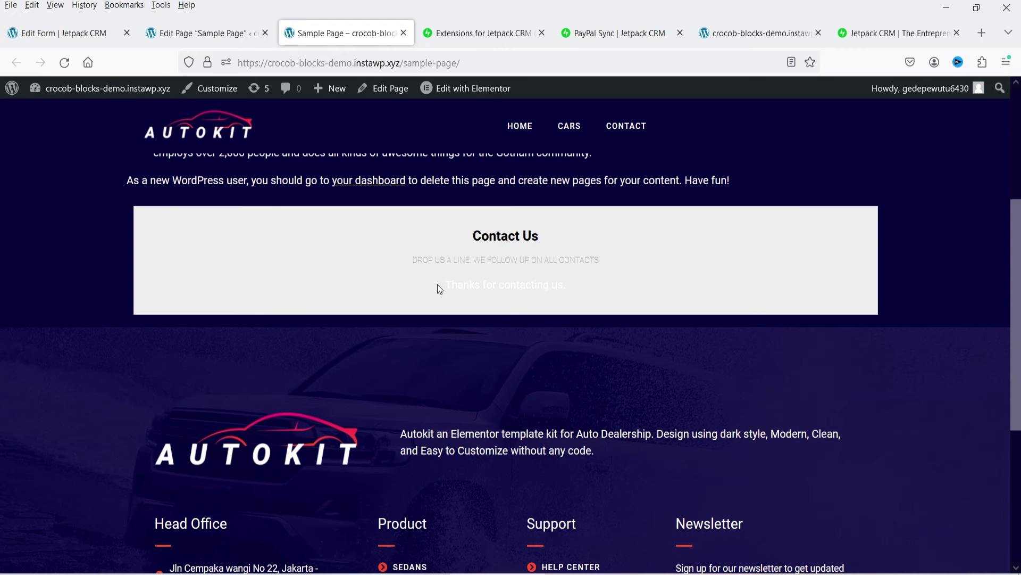
Highlight the success message under Contact Us and return to the form's edit page in Jetpack CRM.
{"action": "left_click_drag", "start_coordinate": [440, 289], "coordinate": [615, 296]}
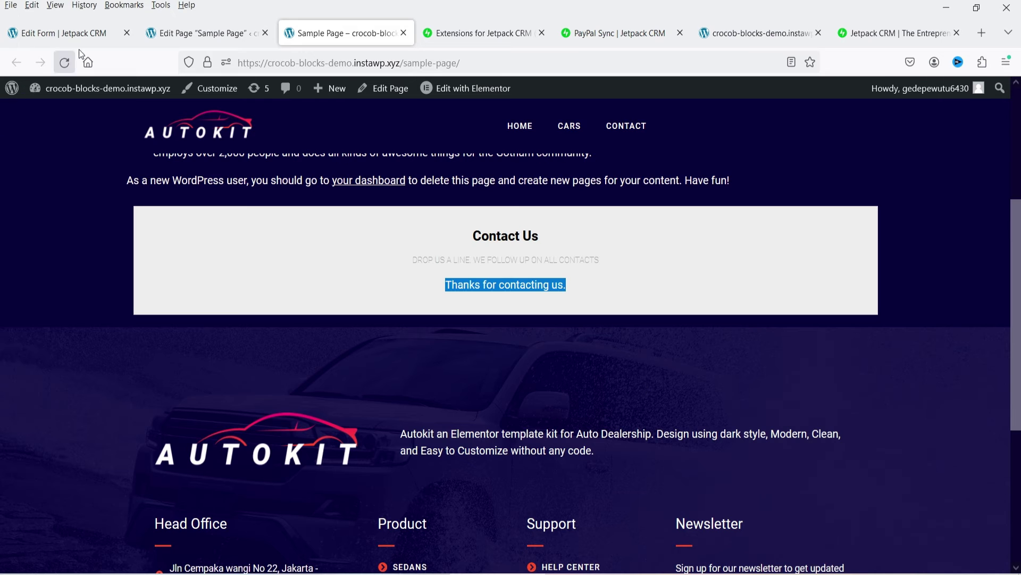
{"action": "left_click", "coordinate": [63, 33]}
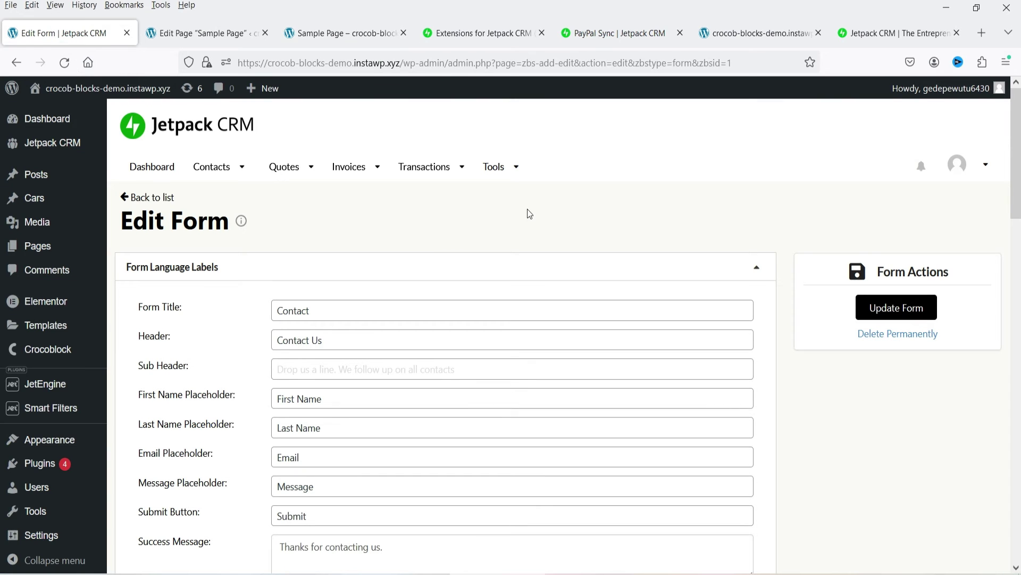
Open the contact created by the form submission from the Jetpack CRM contacts list and review its vitals.
{"action": "left_click", "coordinate": [9, 148]}
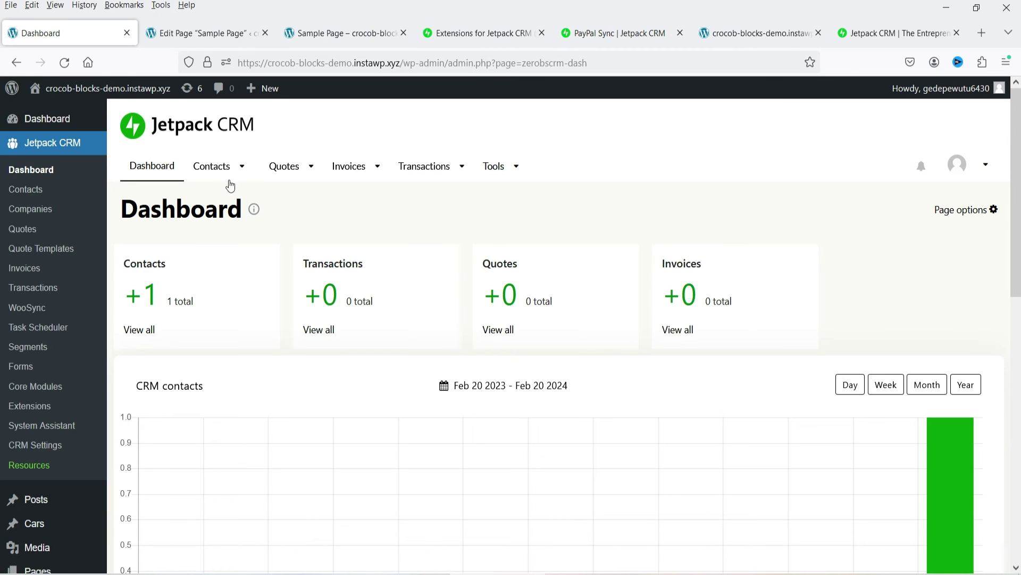
{"action": "mouse_move", "coordinate": [230, 185]}
{"action": "left_click", "coordinate": [238, 218]}
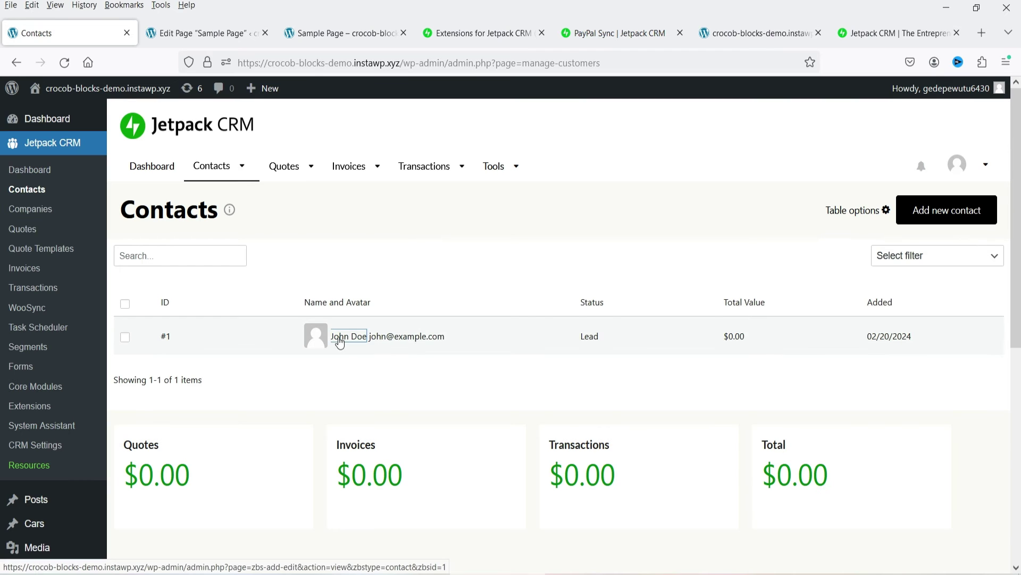
{"action": "left_click", "coordinate": [340, 341]}
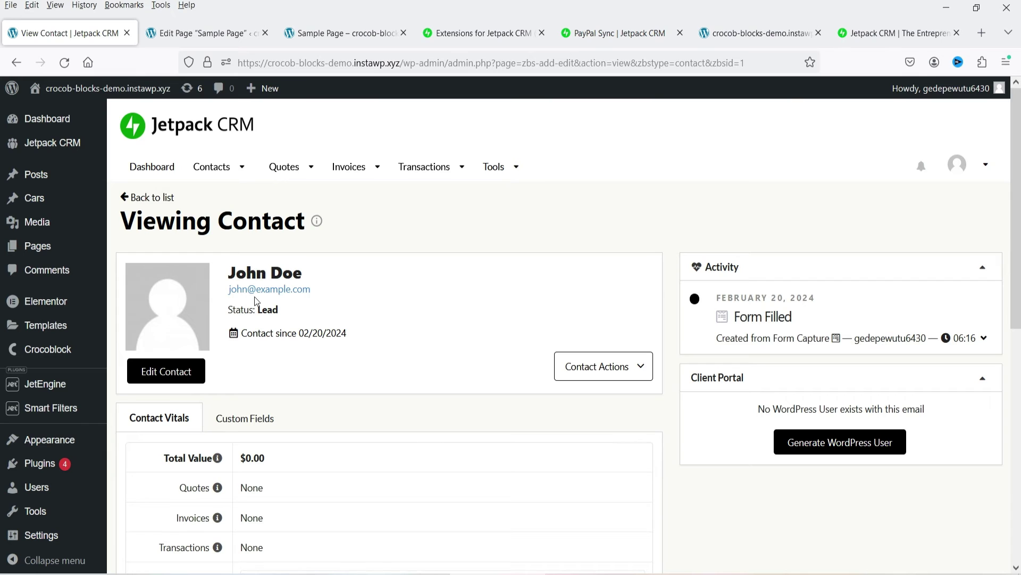
{"action": "scroll", "coordinate": [395, 320], "scroll_direction": "down", "scroll_amount": 3}
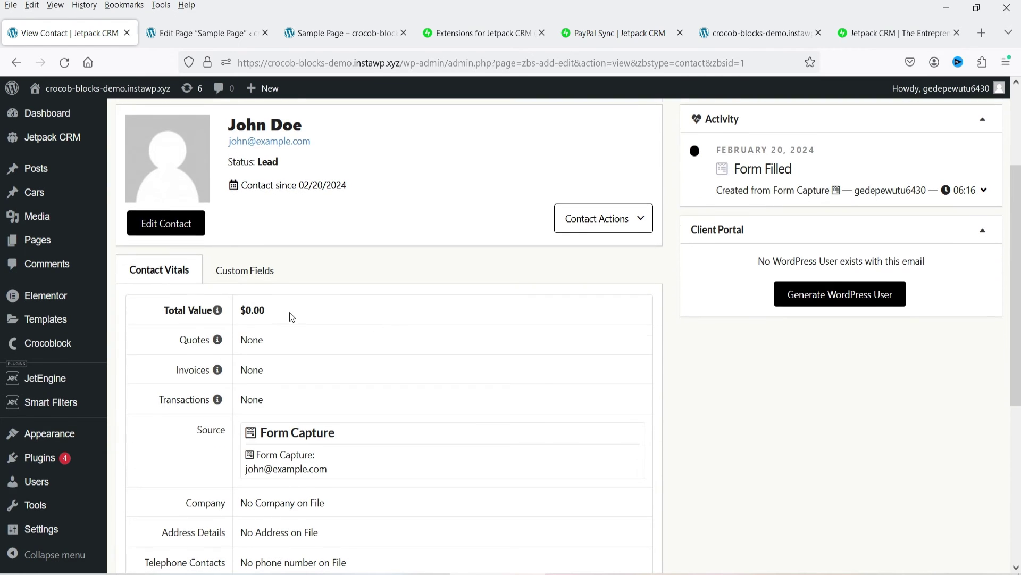
{"action": "scroll", "coordinate": [293, 317], "scroll_direction": "down", "scroll_amount": 2}
{"action": "scroll", "coordinate": [276, 388], "scroll_direction": "up", "scroll_amount": 2}
{"action": "left_click", "coordinate": [242, 270]}
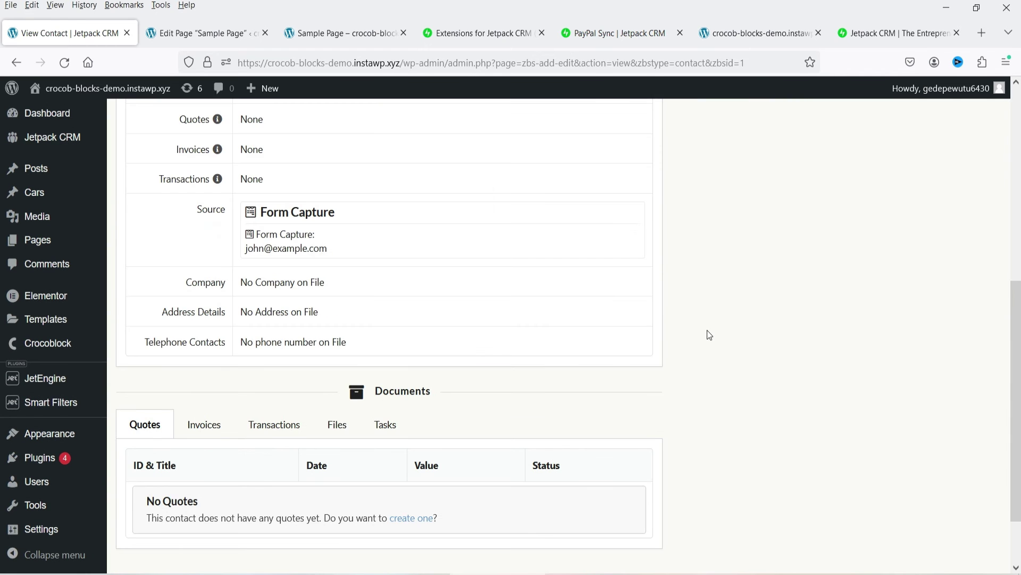
{"action": "scroll", "coordinate": [709, 334], "scroll_direction": "up", "scroll_amount": 4}
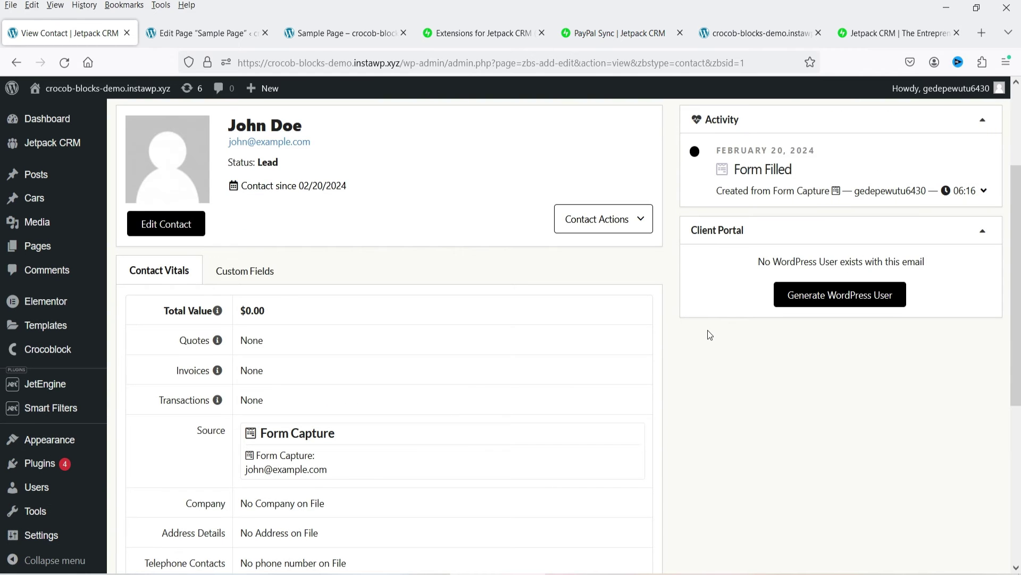
Look through the contact's Documents section, covering quotes, invoices, transactions, files and tasks.
{"action": "scroll", "coordinate": [710, 334], "scroll_direction": "down", "scroll_amount": 3}
{"action": "scroll", "coordinate": [694, 326], "scroll_direction": "down", "scroll_amount": 4}
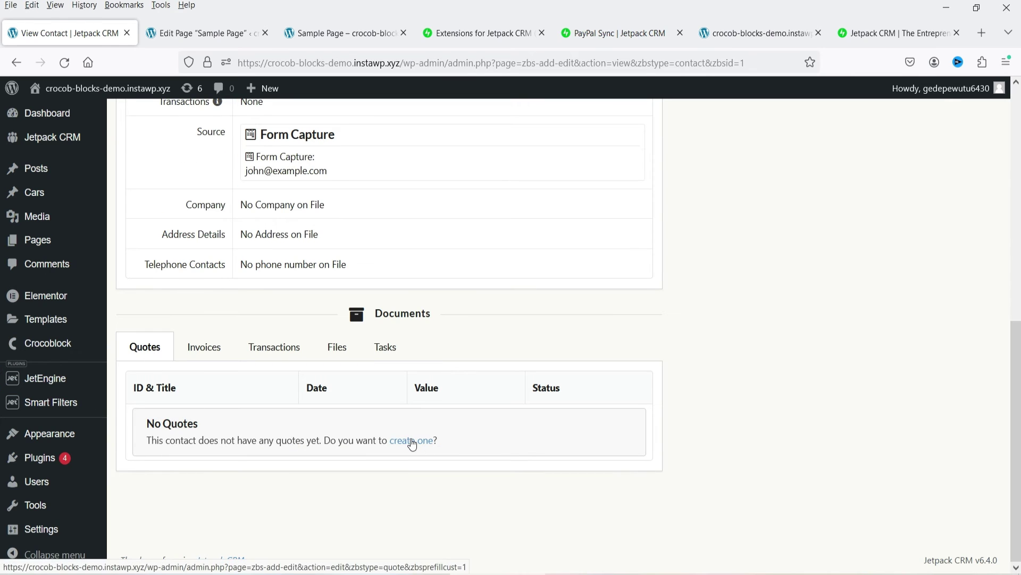
{"action": "left_click", "coordinate": [218, 354]}
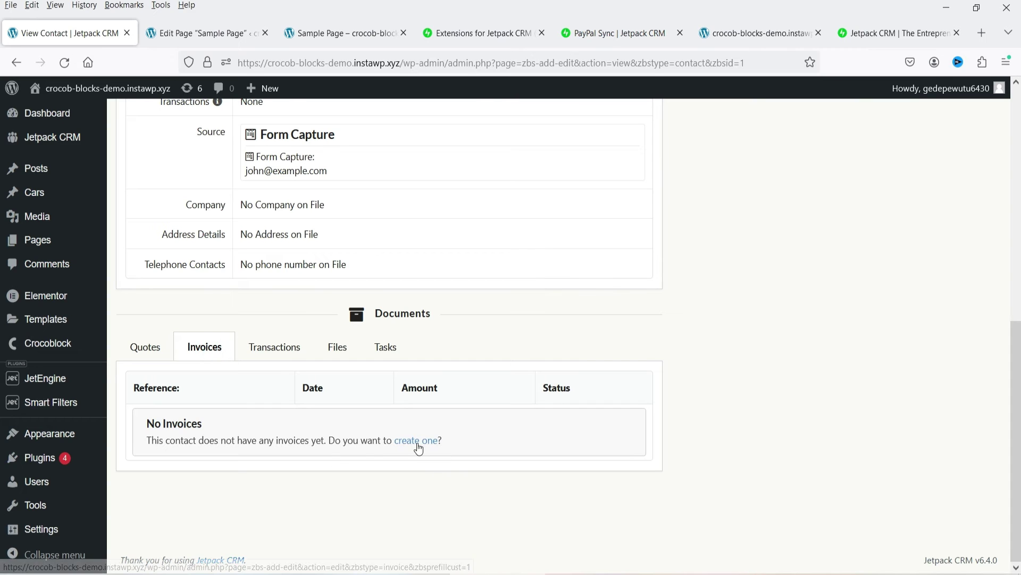
{"action": "left_click", "coordinate": [272, 355]}
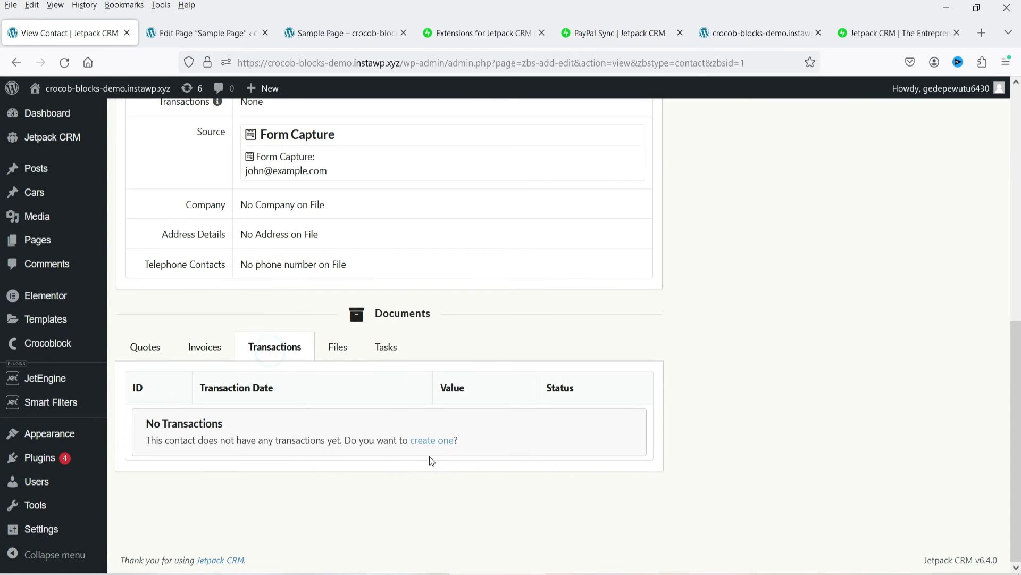
{"action": "left_click", "coordinate": [337, 352]}
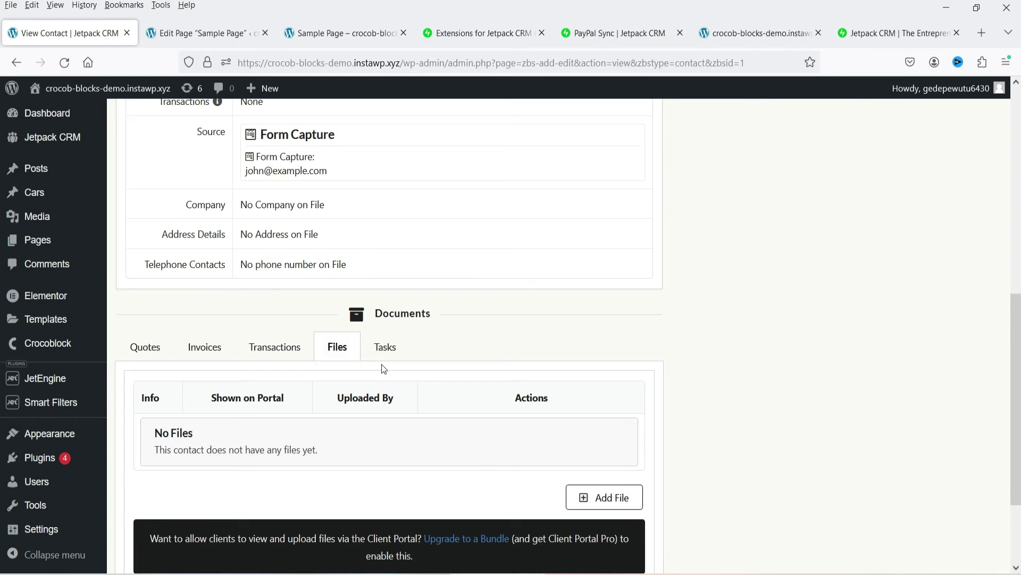
{"action": "left_click", "coordinate": [380, 349]}
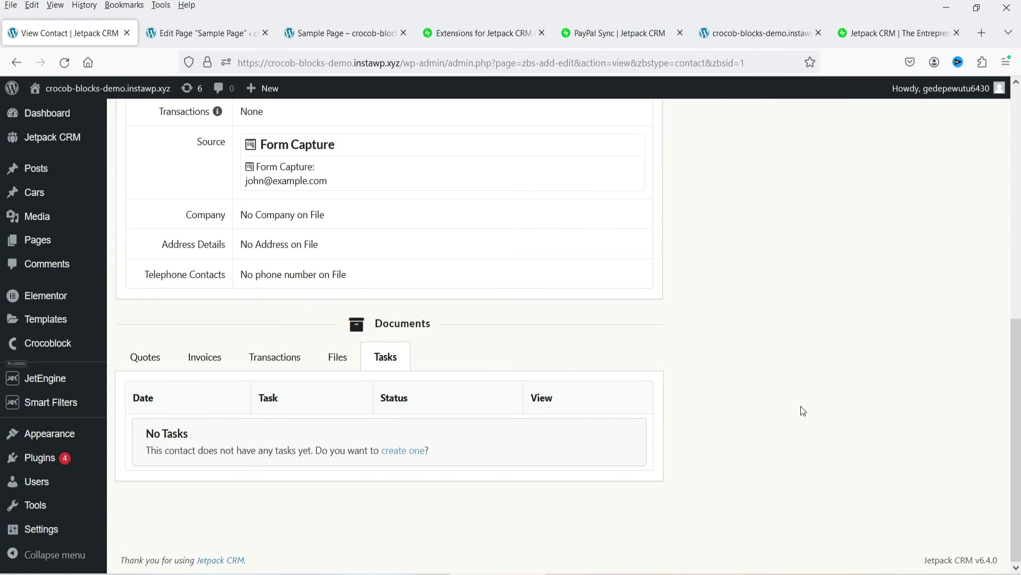
Open the contact for editing through its contact actions and review the address and telephone fields.
{"action": "scroll", "coordinate": [803, 410], "scroll_direction": "up", "scroll_amount": 4}
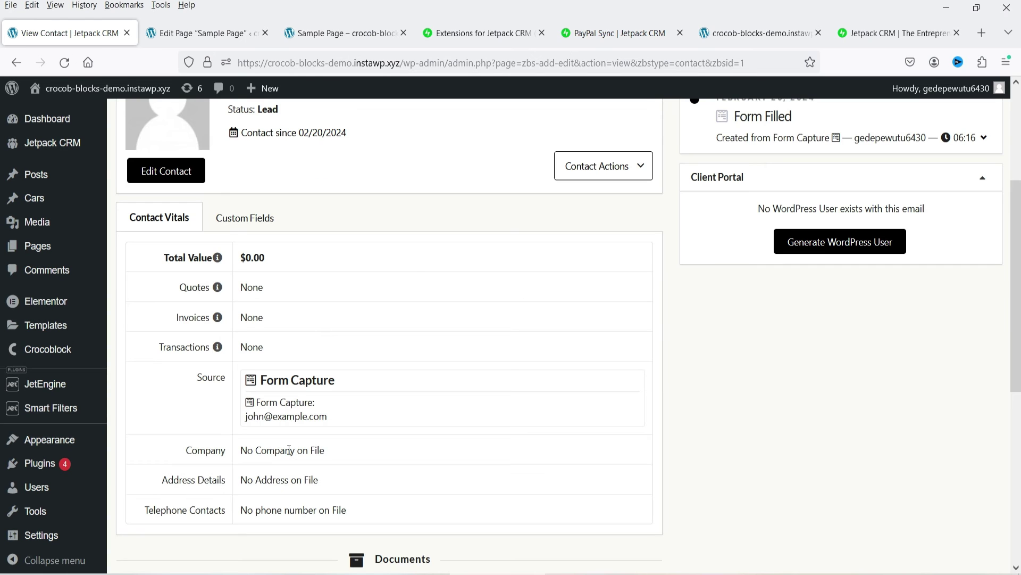
{"action": "scroll", "coordinate": [864, 433], "scroll_direction": "up", "scroll_amount": 3}
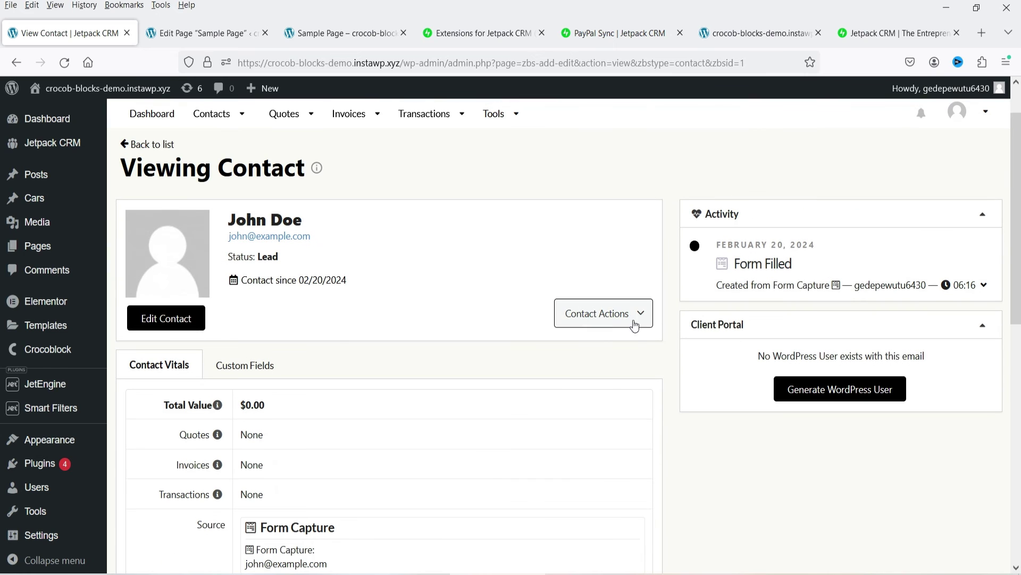
{"action": "left_click", "coordinate": [635, 319]}
{"action": "left_click", "coordinate": [618, 344]}
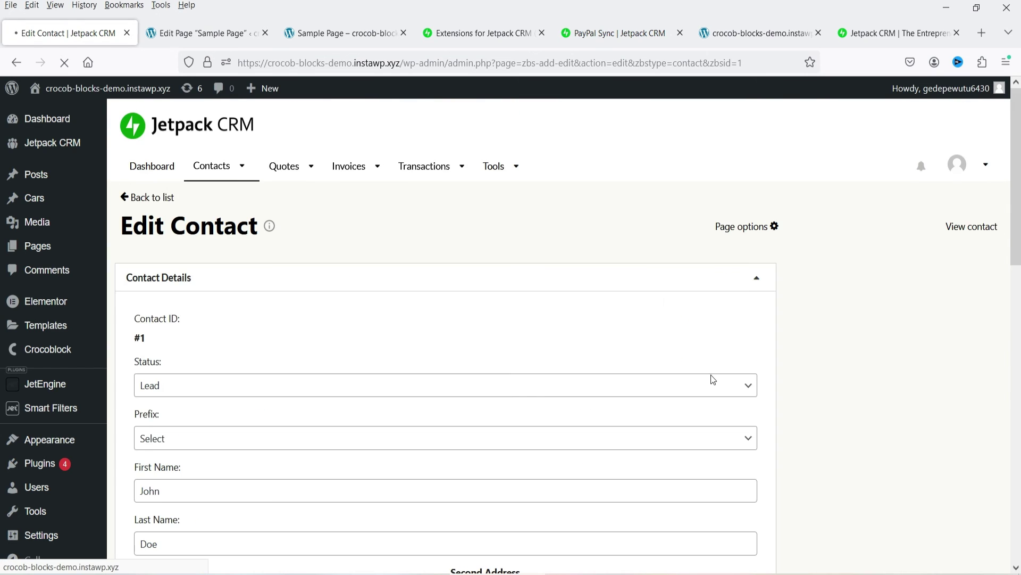
{"action": "scroll", "coordinate": [223, 224], "scroll_direction": "down", "scroll_amount": 8}
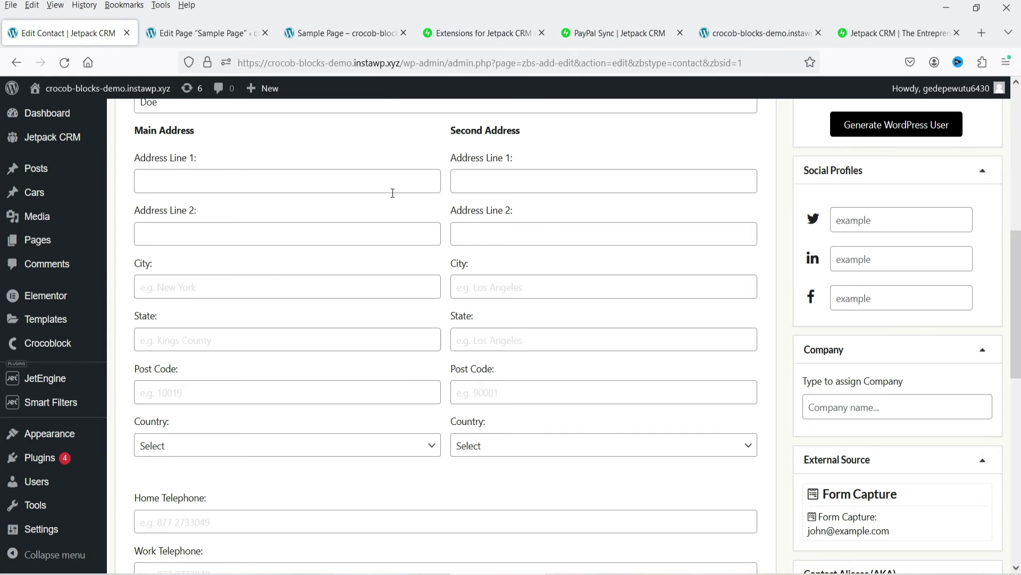
{"action": "scroll", "coordinate": [372, 340], "scroll_direction": "down", "scroll_amount": 2}
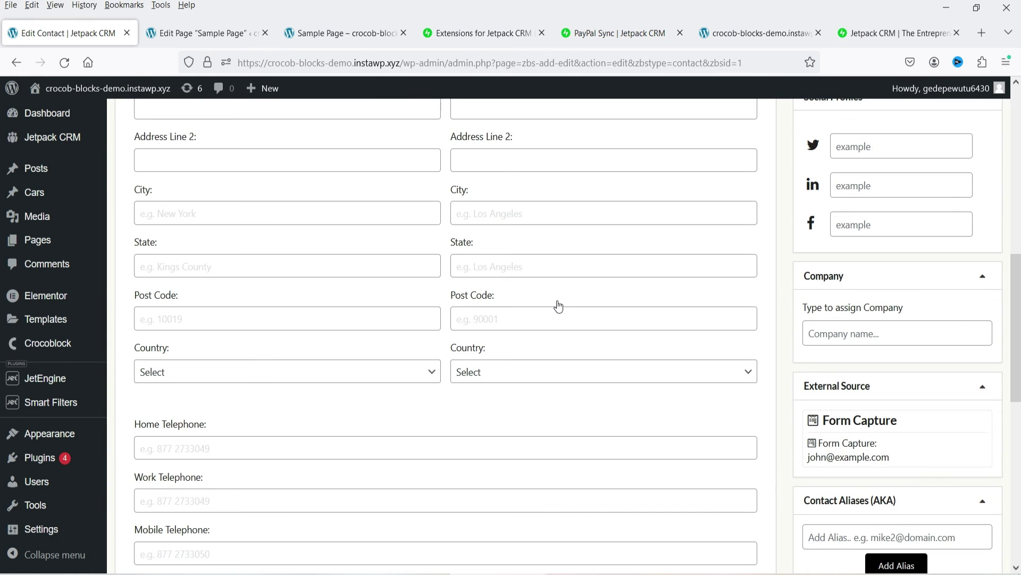
{"action": "scroll", "coordinate": [745, 314], "scroll_direction": "up", "scroll_amount": 2}
Find the form submission in the contact's Activity Log and highlight the "Testing the contact form." message.
{"action": "scroll", "coordinate": [959, 328], "scroll_direction": "down", "scroll_amount": 7}
{"action": "scroll", "coordinate": [959, 331], "scroll_direction": "down", "scroll_amount": 4}
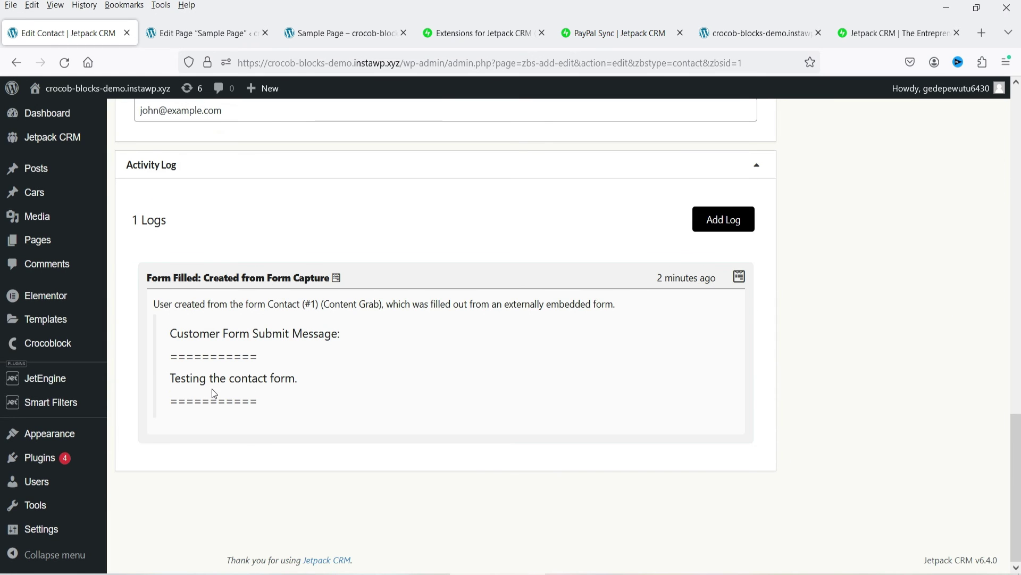
{"action": "triple_click", "coordinate": [184, 375]}
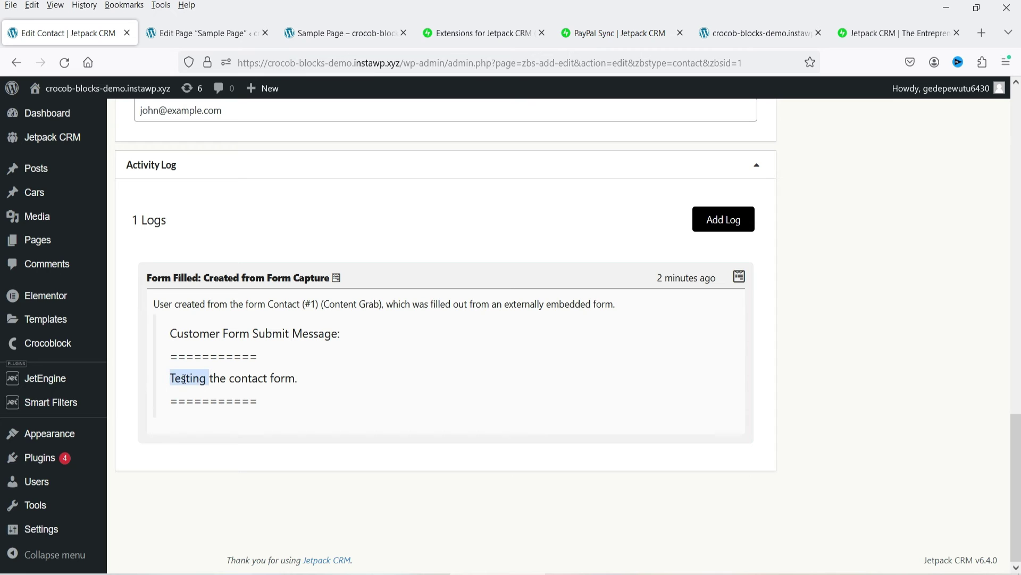
{"action": "left_click", "coordinate": [224, 386]}
{"action": "scroll", "coordinate": [764, 356], "scroll_direction": "up", "scroll_amount": 11}
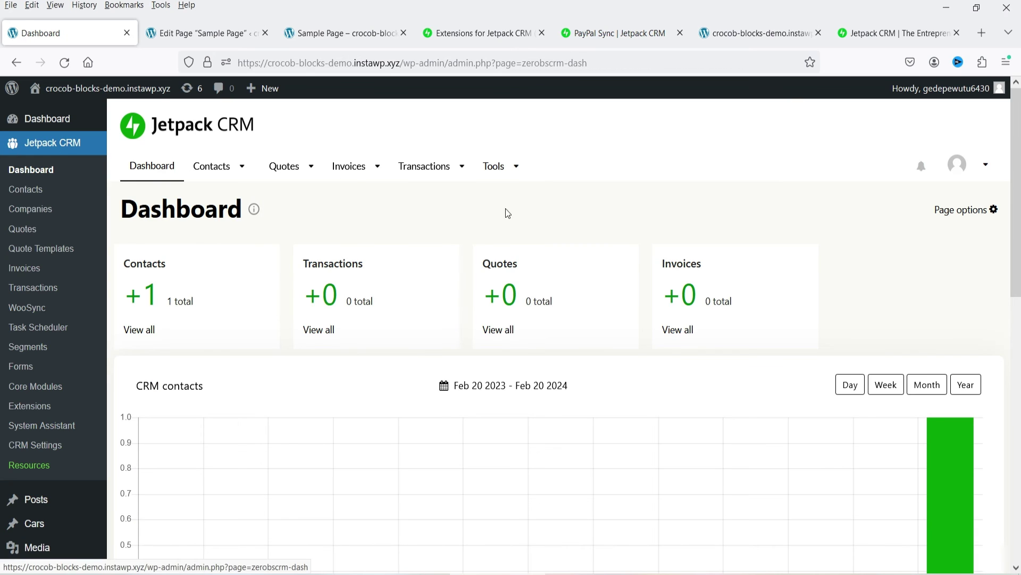
Open the CRM's Task Scheduler and look over the February 2024 task calendar.
{"action": "mouse_move", "coordinate": [500, 166]}
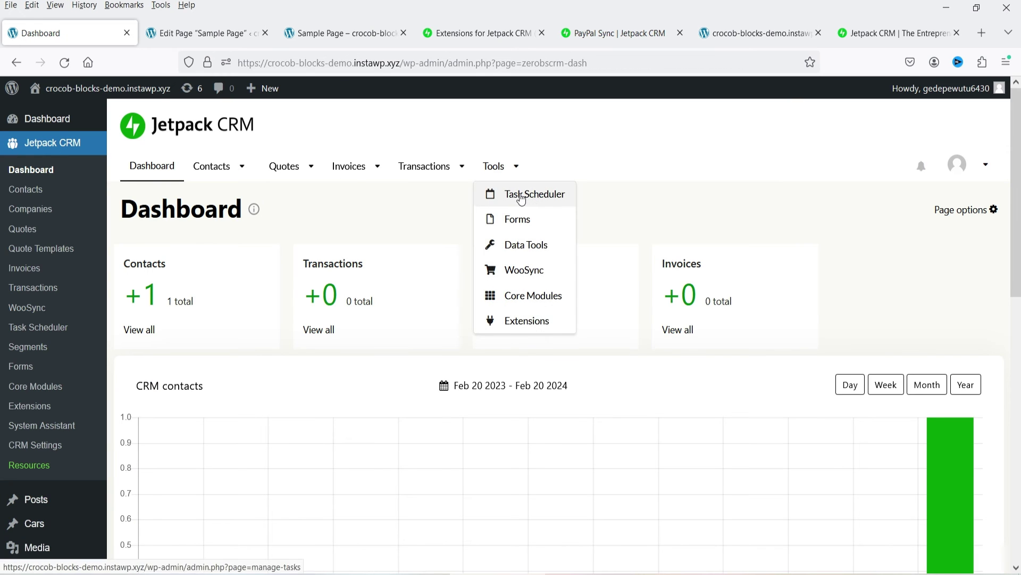
{"action": "left_click", "coordinate": [519, 194]}
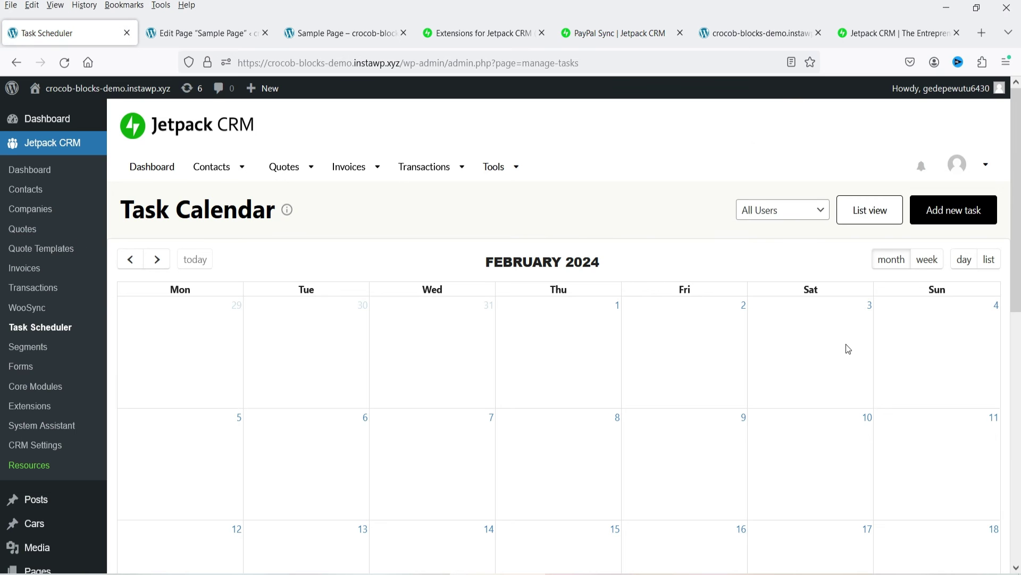
{"action": "scroll", "coordinate": [846, 346], "scroll_direction": "down", "scroll_amount": 8}
{"action": "scroll", "coordinate": [844, 343], "scroll_direction": "up", "scroll_amount": 8}
Open Jetpack CRM's Core Modules and review the available modules, including API, MailPoet Sync and GiveWP Connector.
{"action": "mouse_move", "coordinate": [500, 167]}
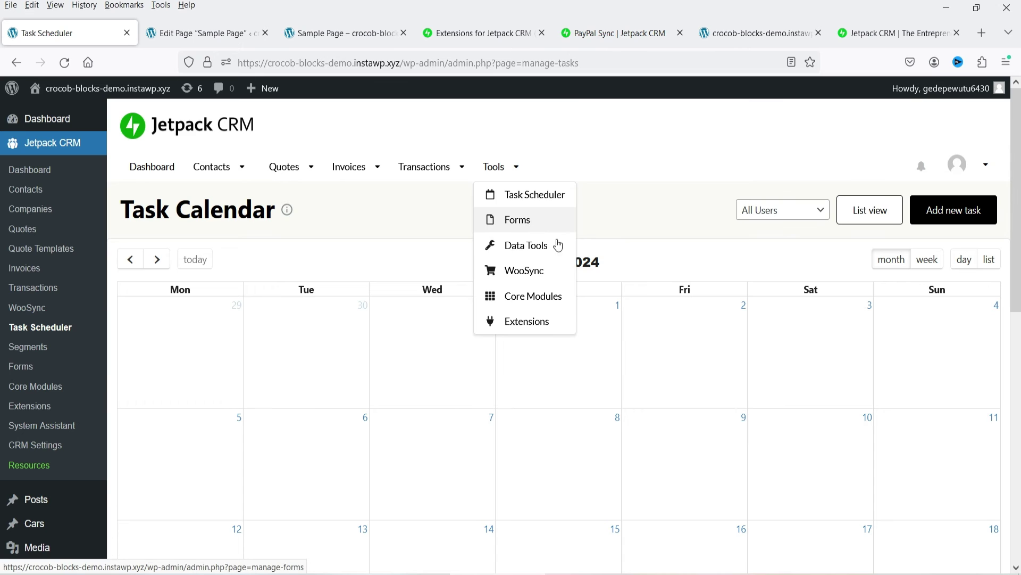
{"action": "left_click", "coordinate": [542, 297]}
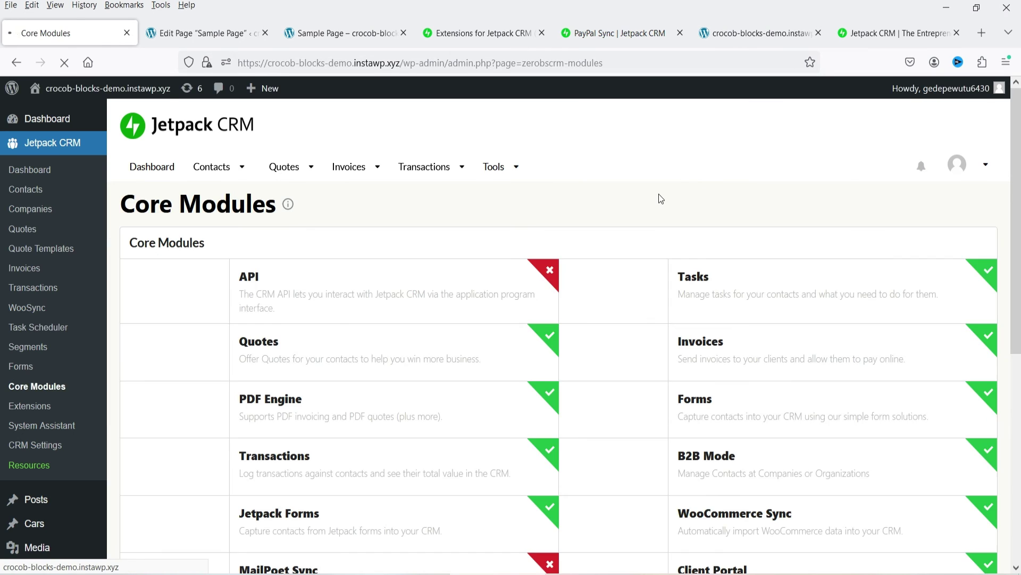
{"action": "mouse_move", "coordinate": [283, 317]}
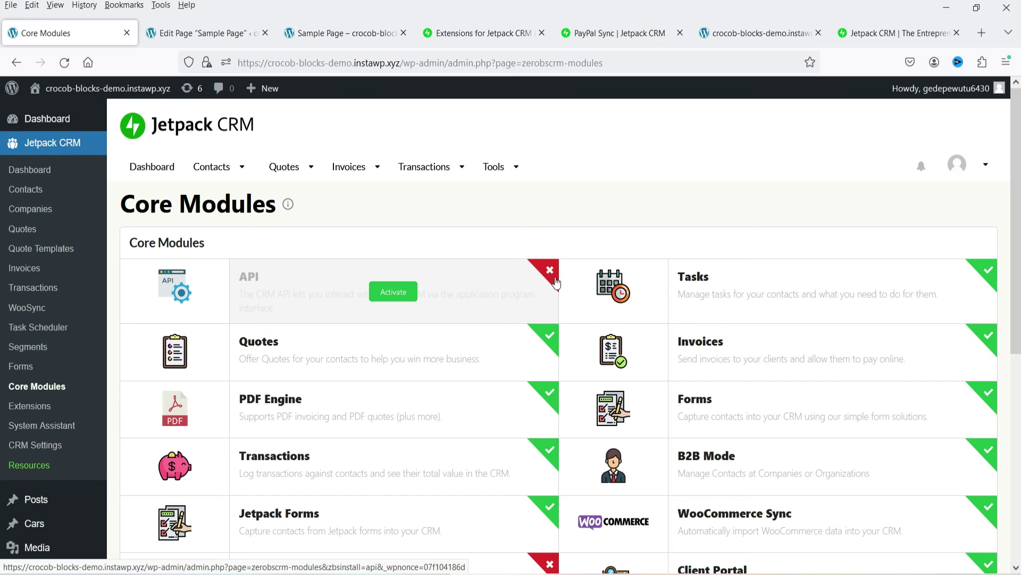
{"action": "scroll", "coordinate": [383, 298], "scroll_direction": "down", "scroll_amount": 3}
{"action": "mouse_move", "coordinate": [338, 452]}
{"action": "scroll", "coordinate": [337, 452], "scroll_direction": "down", "scroll_amount": 5}
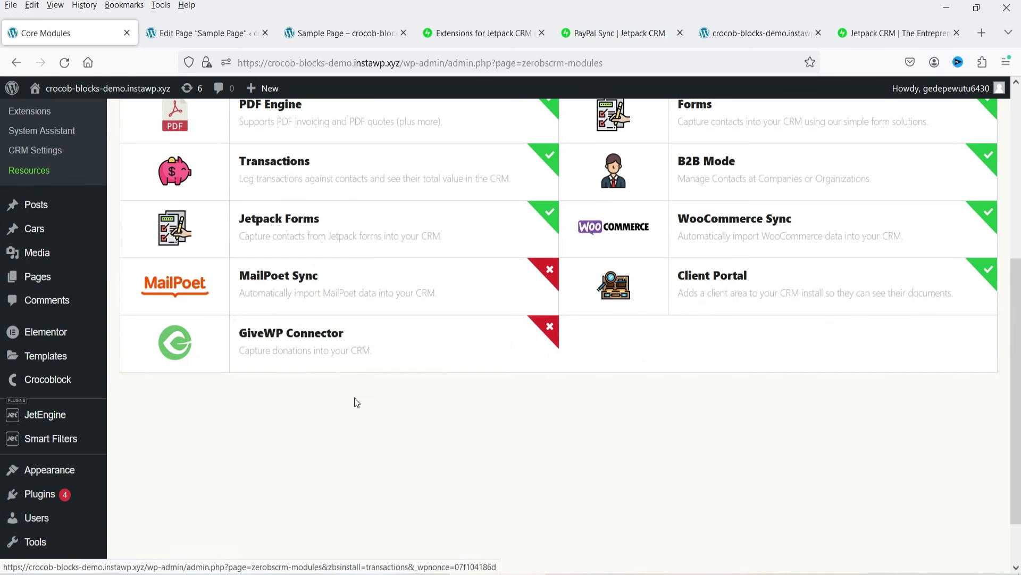
{"action": "mouse_move", "coordinate": [381, 296]}
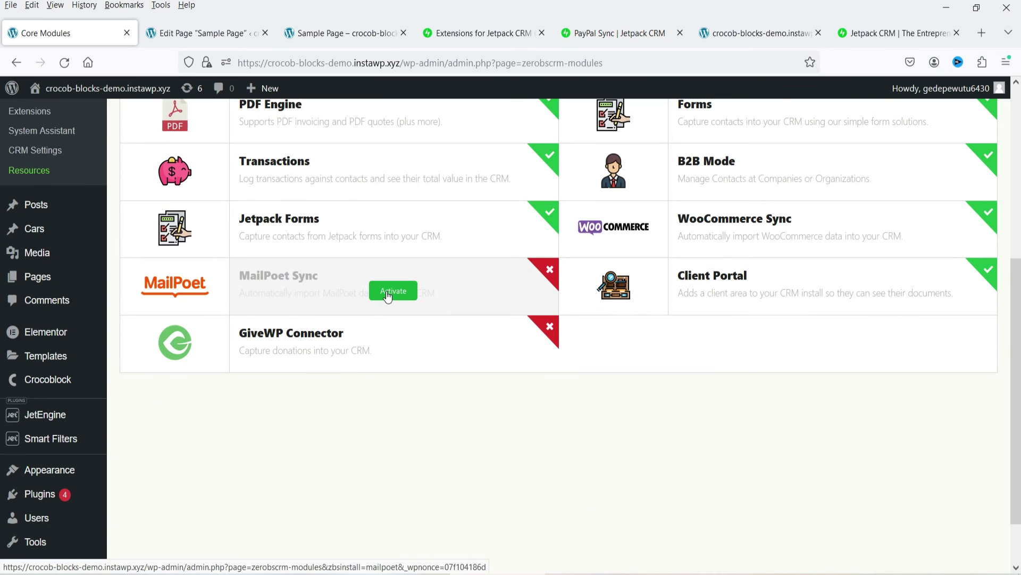
{"action": "mouse_move", "coordinate": [378, 348]}
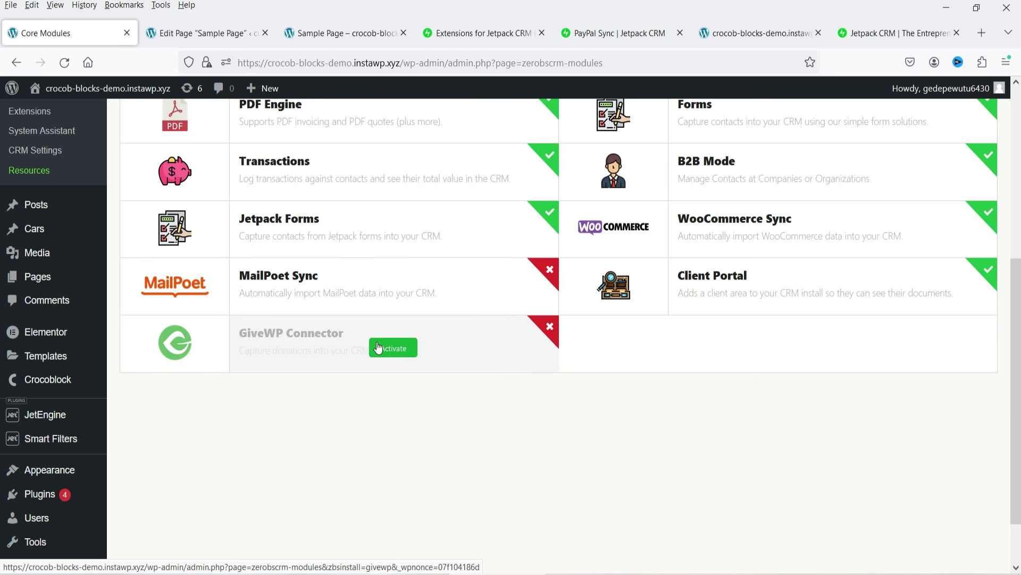
{"action": "left_click", "coordinate": [378, 348]}
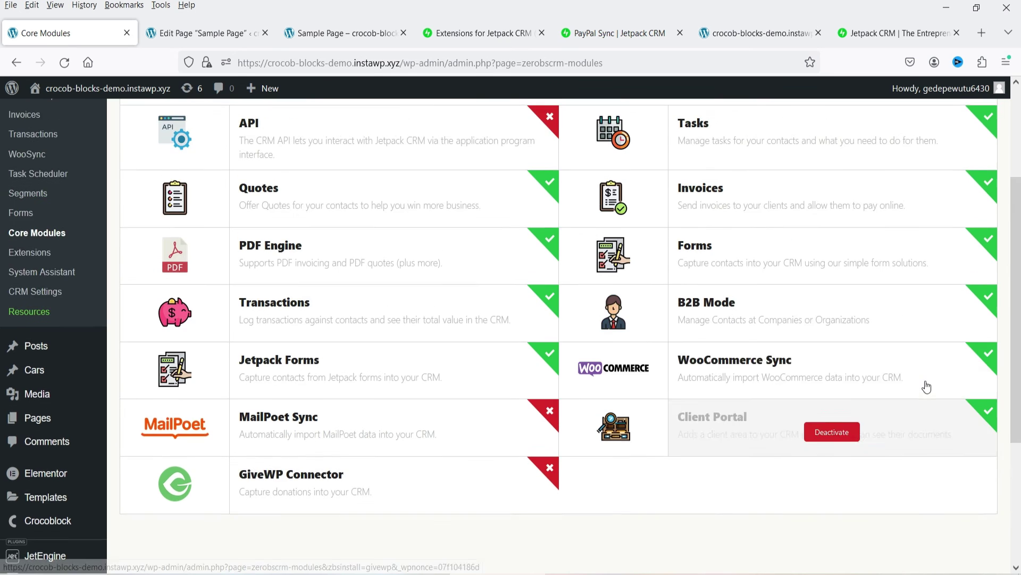
{"action": "scroll", "coordinate": [993, 203], "scroll_direction": "down", "scroll_amount": 2}
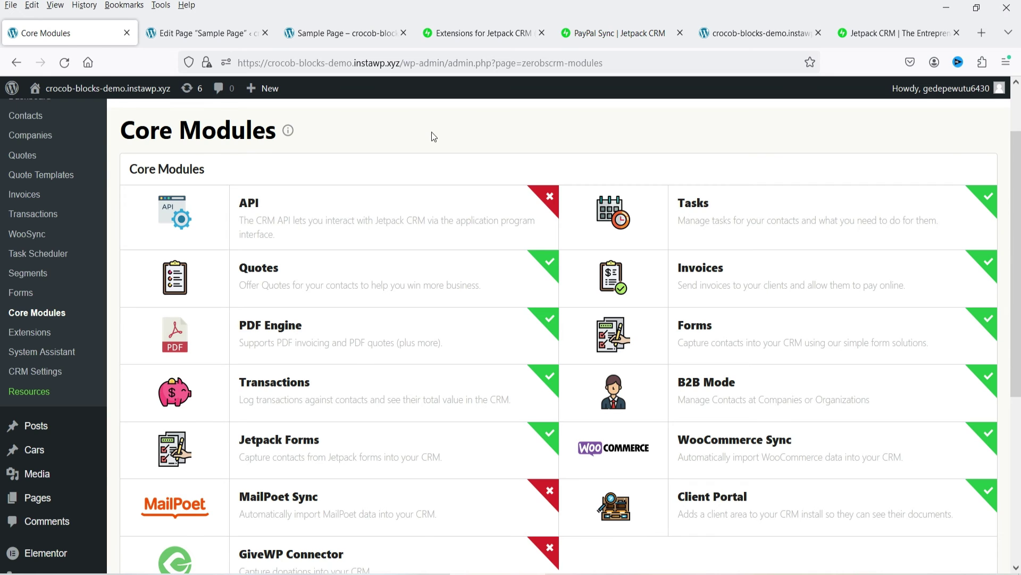
{"action": "scroll", "coordinate": [434, 137], "scroll_direction": "up", "scroll_amount": 2}
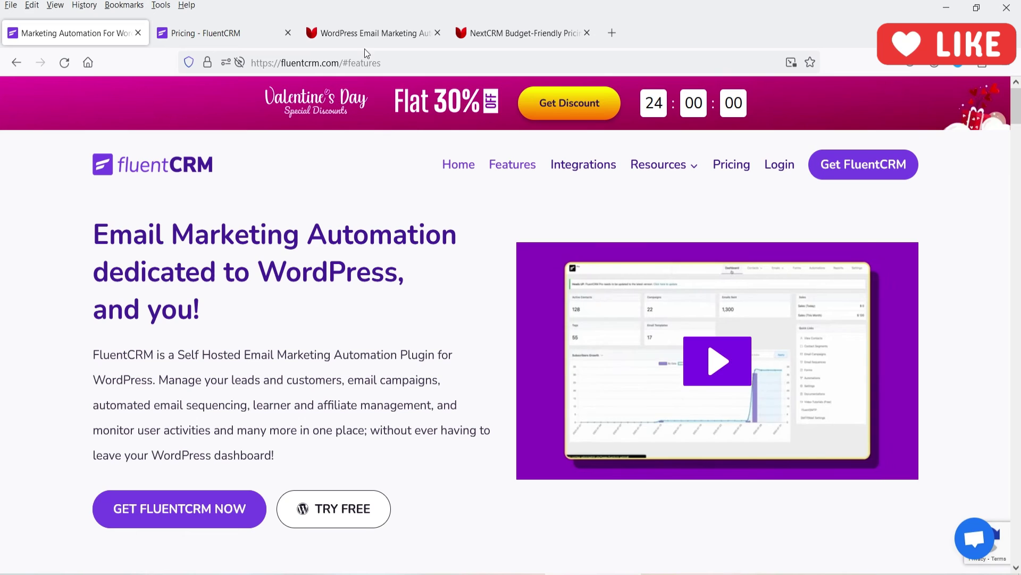
Switch to the FluentCRM website and look through its marketing features down to the Create Contacts List section.
{"action": "left_click", "coordinate": [375, 33]}
{"action": "left_click", "coordinate": [50, 33]}
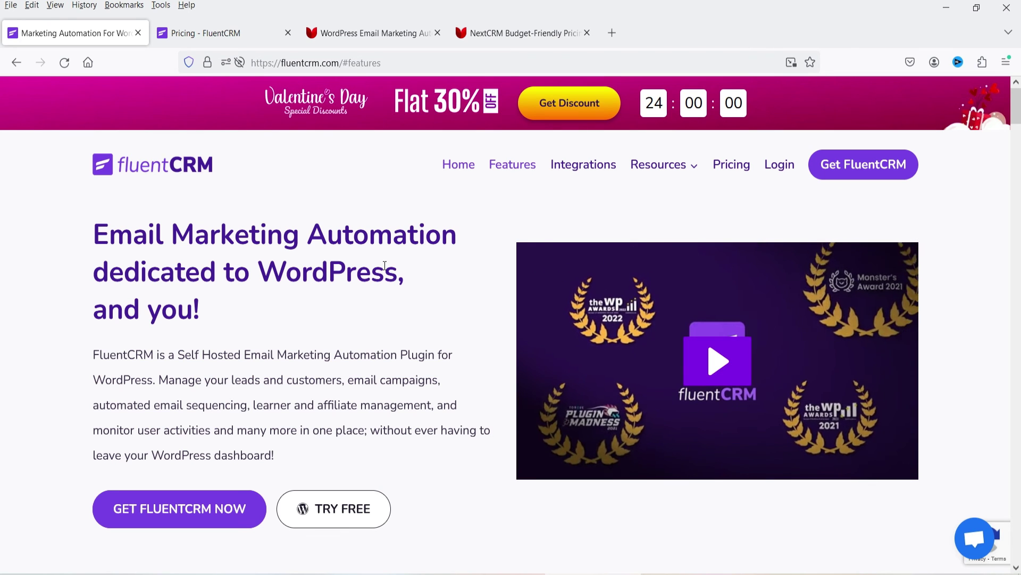
{"action": "scroll", "coordinate": [904, 298], "scroll_direction": "down", "scroll_amount": 4}
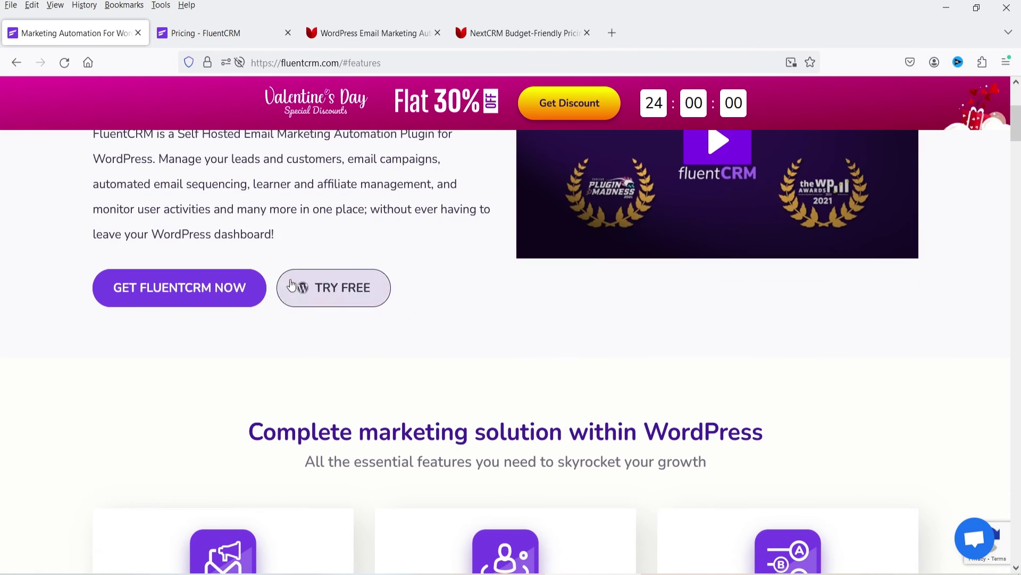
{"action": "scroll", "coordinate": [940, 329], "scroll_direction": "down", "scroll_amount": 5}
{"action": "scroll", "coordinate": [926, 290], "scroll_direction": "down", "scroll_amount": 7}
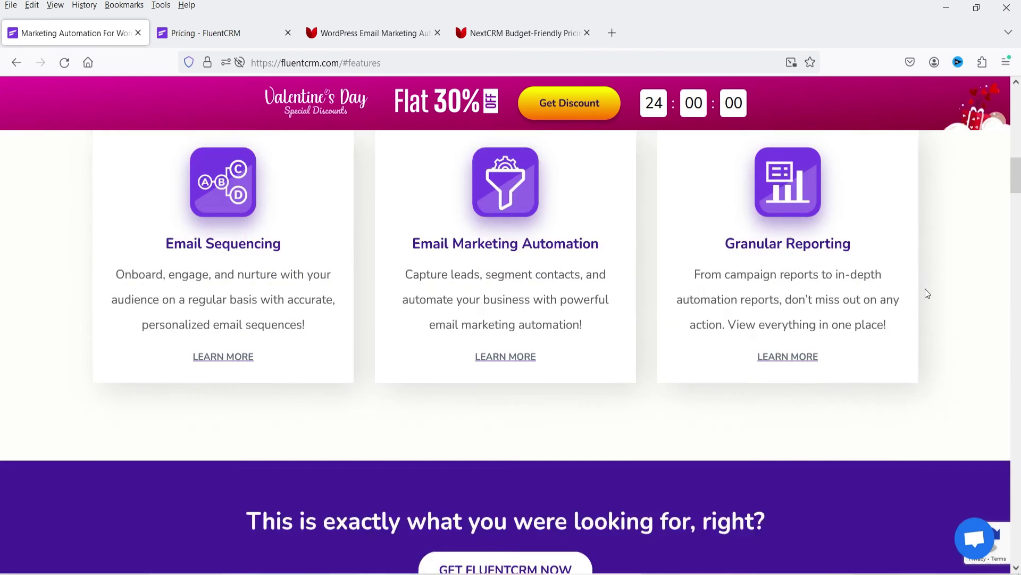
{"action": "scroll", "coordinate": [926, 293], "scroll_direction": "up", "scroll_amount": 10}
{"action": "scroll", "coordinate": [925, 293], "scroll_direction": "up", "scroll_amount": 4}
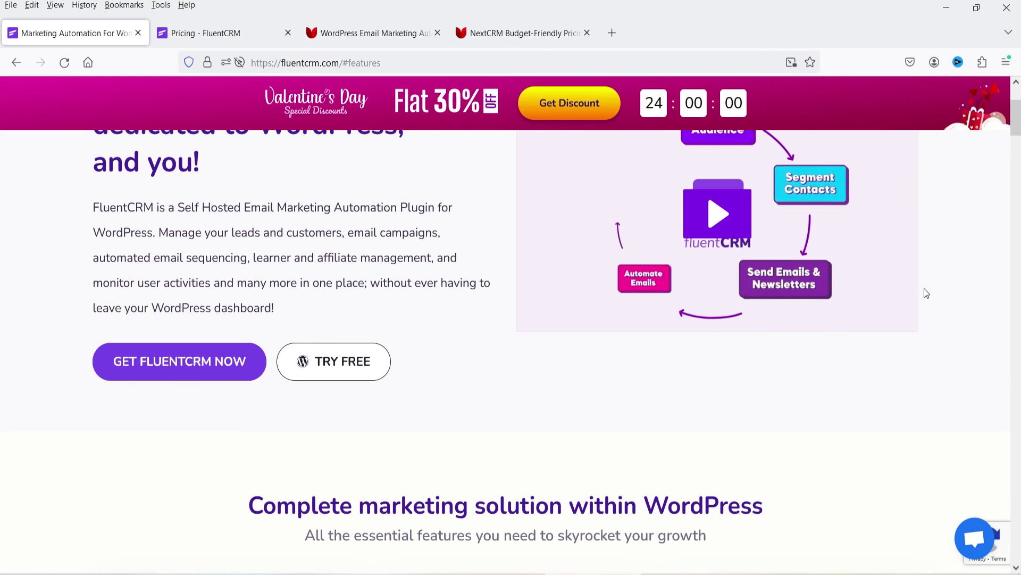
{"action": "scroll", "coordinate": [479, 284], "scroll_direction": "down", "scroll_amount": 20}
{"action": "scroll", "coordinate": [784, 340], "scroll_direction": "down", "scroll_amount": 12}
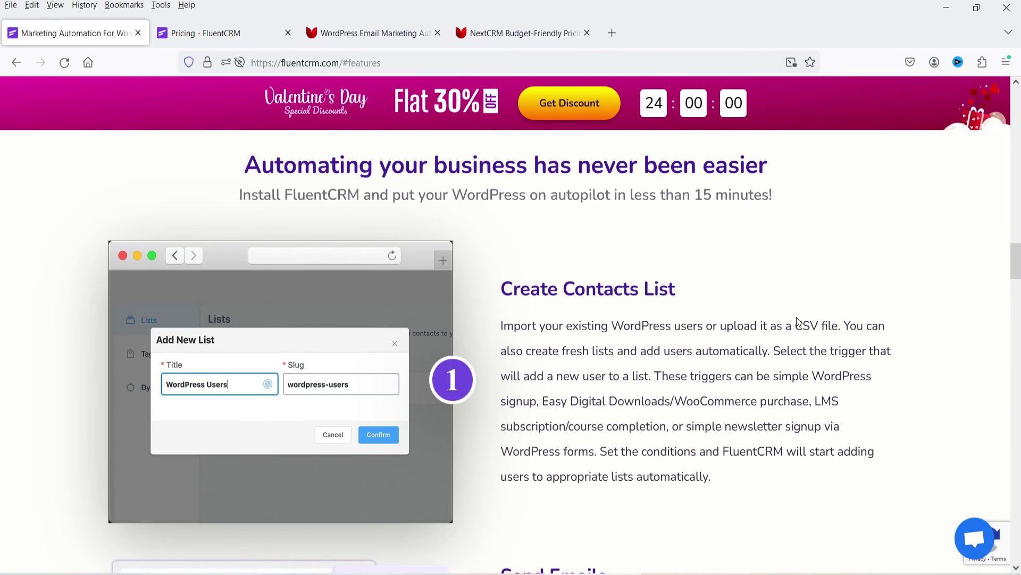
Review the remaining FluentCRM features, from sending emails and automated funnels through turning leads into customers to upselling.
{"action": "scroll", "coordinate": [797, 321], "scroll_direction": "down", "scroll_amount": 3}
{"action": "scroll", "coordinate": [794, 318], "scroll_direction": "down", "scroll_amount": 9}
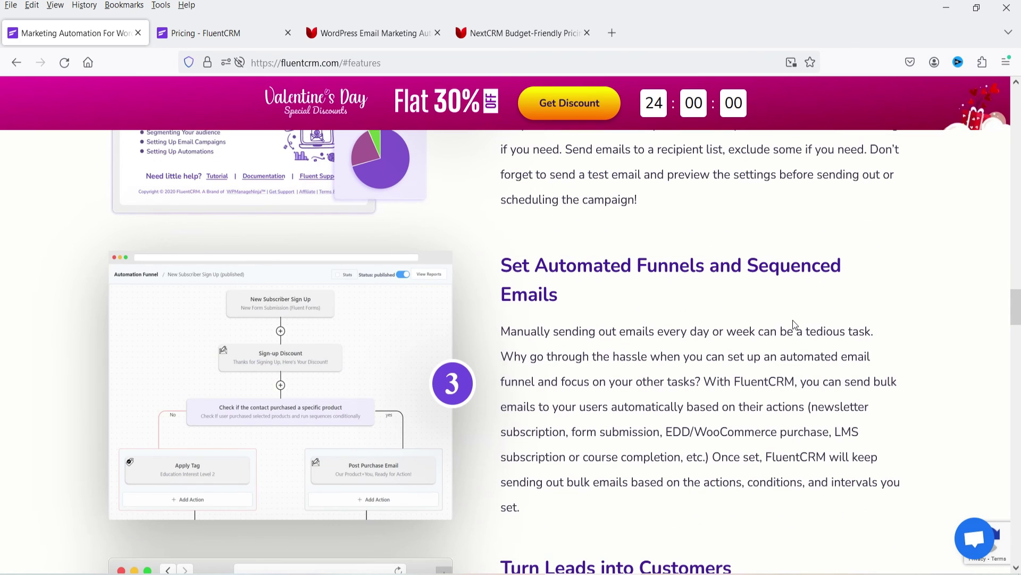
{"action": "scroll", "coordinate": [793, 321], "scroll_direction": "down", "scroll_amount": 6}
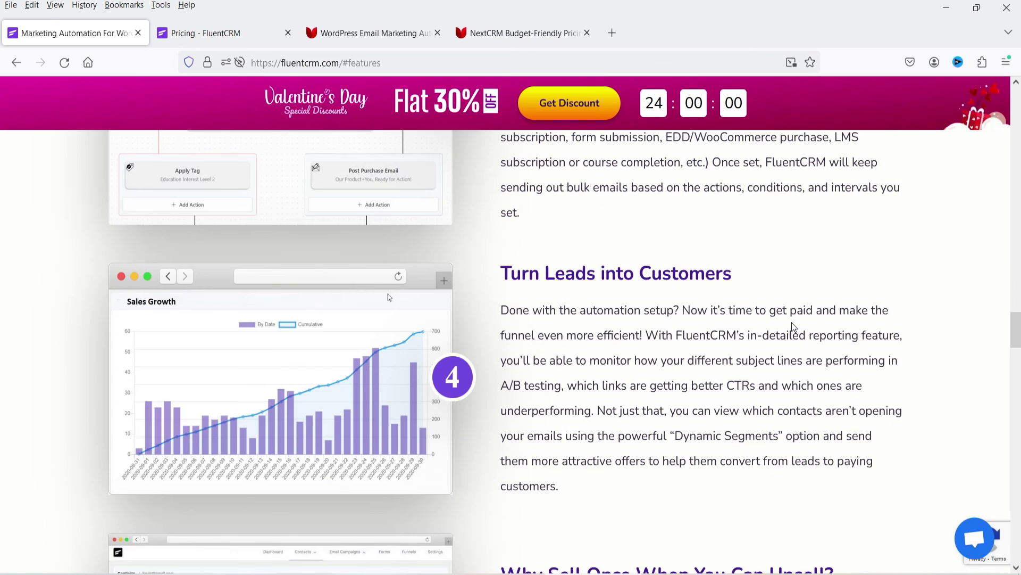
{"action": "scroll", "coordinate": [793, 327], "scroll_direction": "down", "scroll_amount": 7}
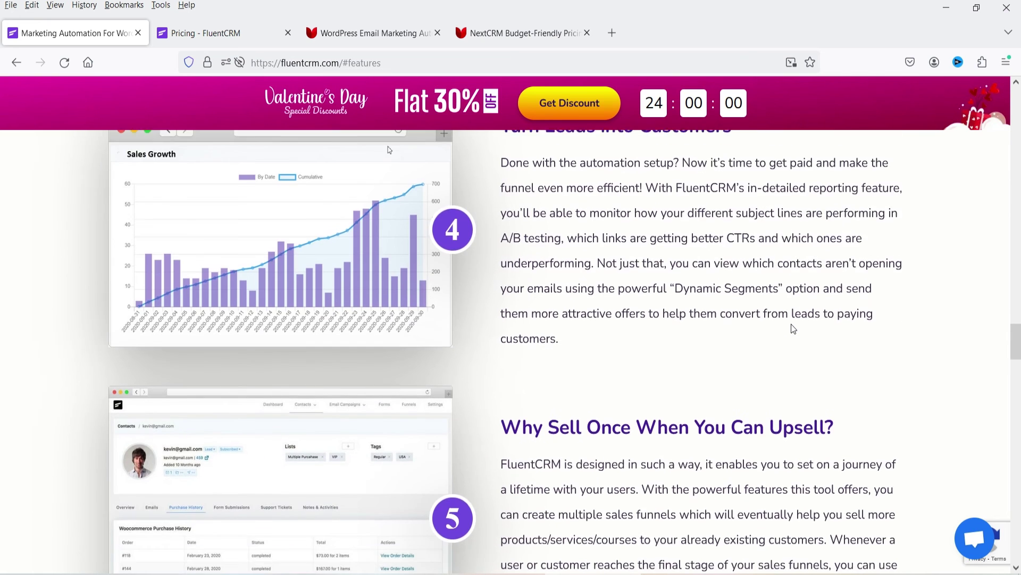
Open the FluentCRM pricing page and compare the 1, 5 and 50 Site License plans.
{"action": "key", "text": "ctrl+Tab"}
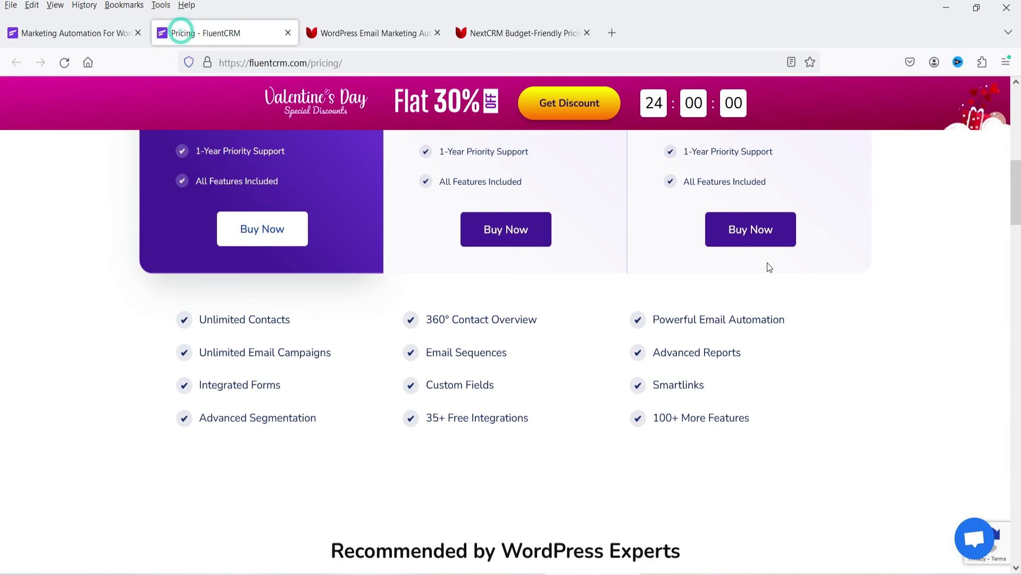
{"action": "scroll", "coordinate": [766, 266], "scroll_direction": "up", "scroll_amount": 10}
{"action": "scroll", "coordinate": [770, 263], "scroll_direction": "down", "scroll_amount": 4}
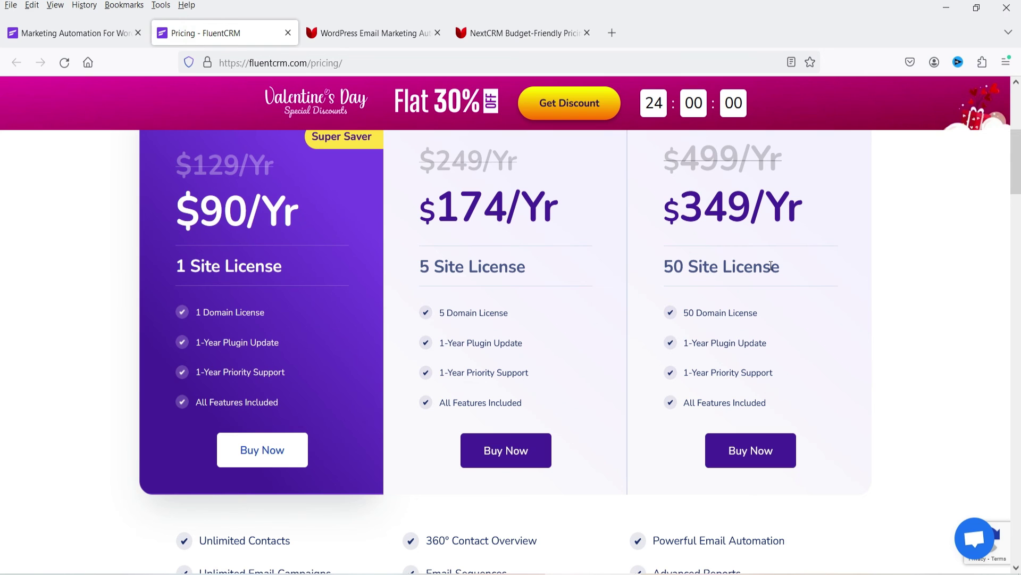
{"action": "scroll", "coordinate": [4, 279], "scroll_direction": "down", "scroll_amount": 4}
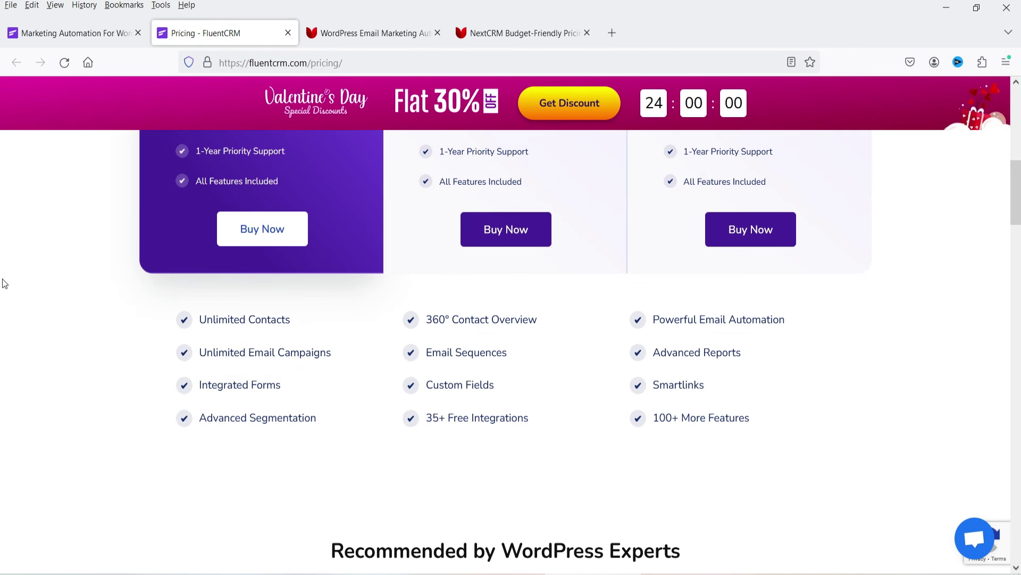
Highlight the list of features included in the FluentCRM plans, including Powerful Email Automation, and clear the selection.
{"action": "left_click_drag", "start_coordinate": [88, 316], "coordinate": [857, 445]}
{"action": "left_click", "coordinate": [828, 478]}
{"action": "left_click_drag", "start_coordinate": [821, 327], "coordinate": [671, 329]}
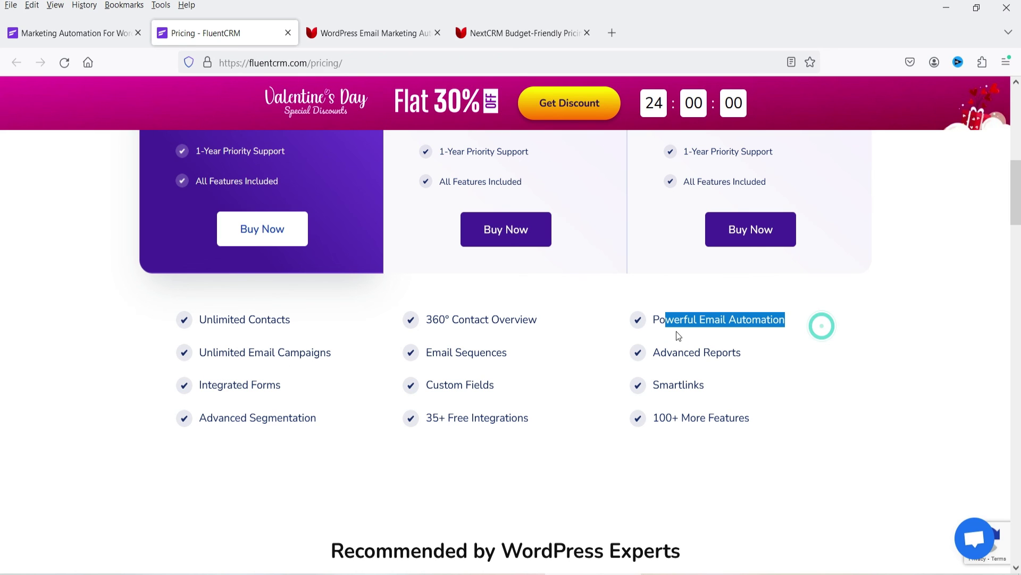
{"action": "left_click", "coordinate": [715, 498]}
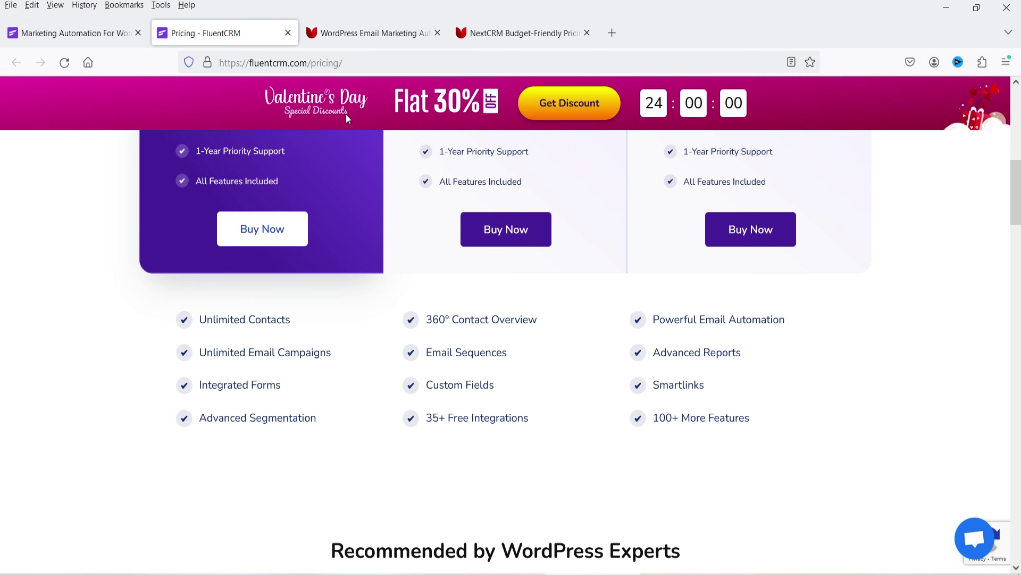
Open the NextCRM pricing page and compare the lifetime Personal, Business and Developer packs, including their features and extra modules.
{"action": "left_click", "coordinate": [500, 38]}
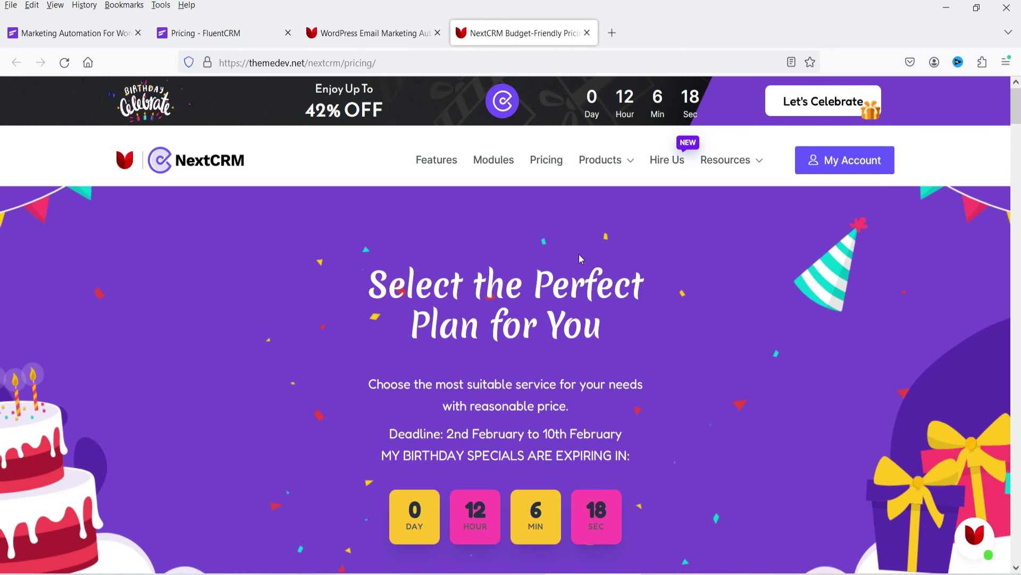
{"action": "scroll", "coordinate": [583, 247], "scroll_direction": "down", "scroll_amount": 7}
{"action": "scroll", "coordinate": [2, 269], "scroll_direction": "down", "scroll_amount": 3}
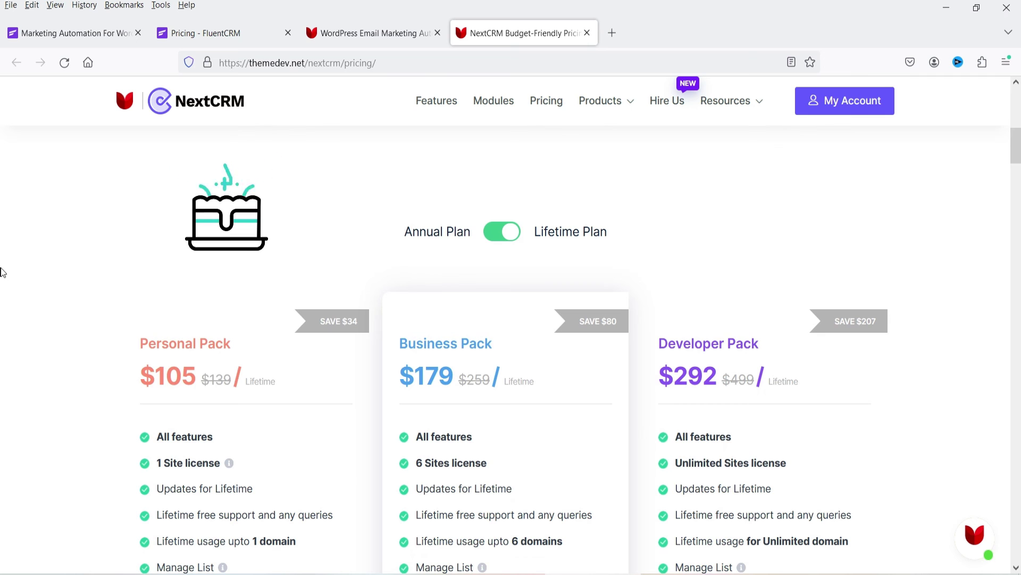
{"action": "scroll", "coordinate": [1, 274], "scroll_direction": "down", "scroll_amount": 1}
{"action": "scroll", "coordinate": [2, 268], "scroll_direction": "down", "scroll_amount": 3}
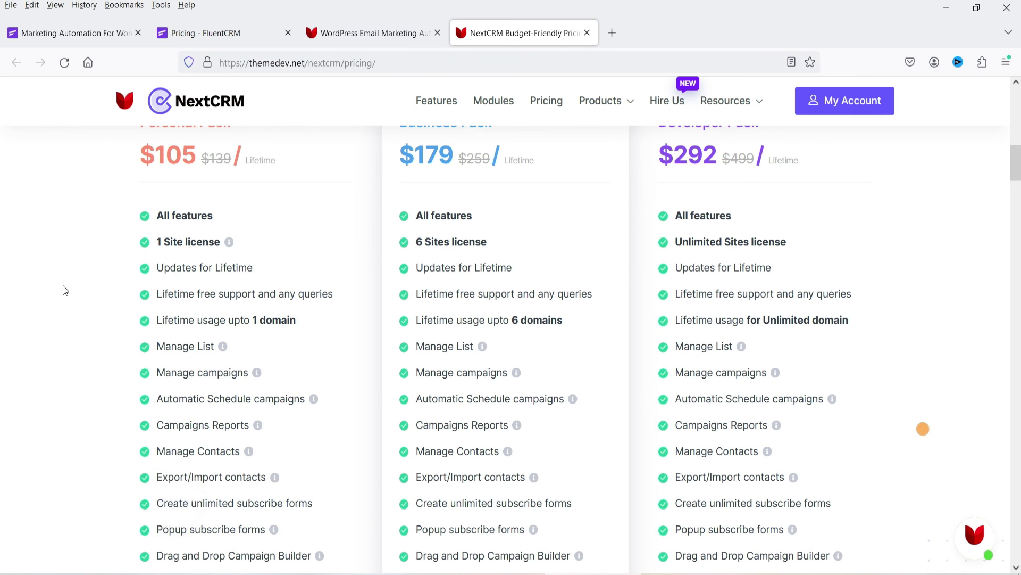
{"action": "scroll", "coordinate": [115, 183], "scroll_direction": "down", "scroll_amount": 2}
{"action": "scroll", "coordinate": [90, 207], "scroll_direction": "down", "scroll_amount": 7}
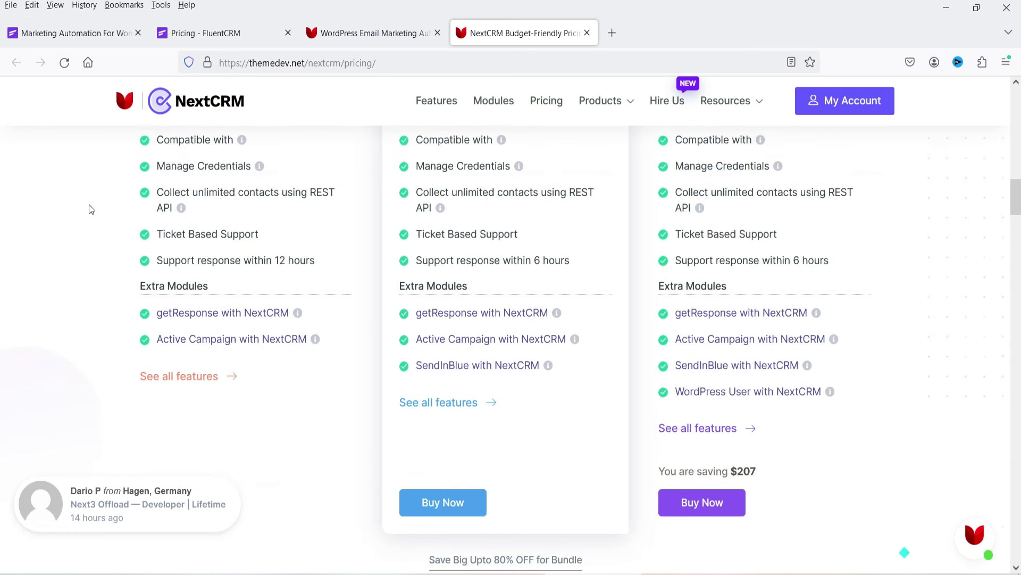
{"action": "scroll", "coordinate": [90, 207], "scroll_direction": "down", "scroll_amount": 3}
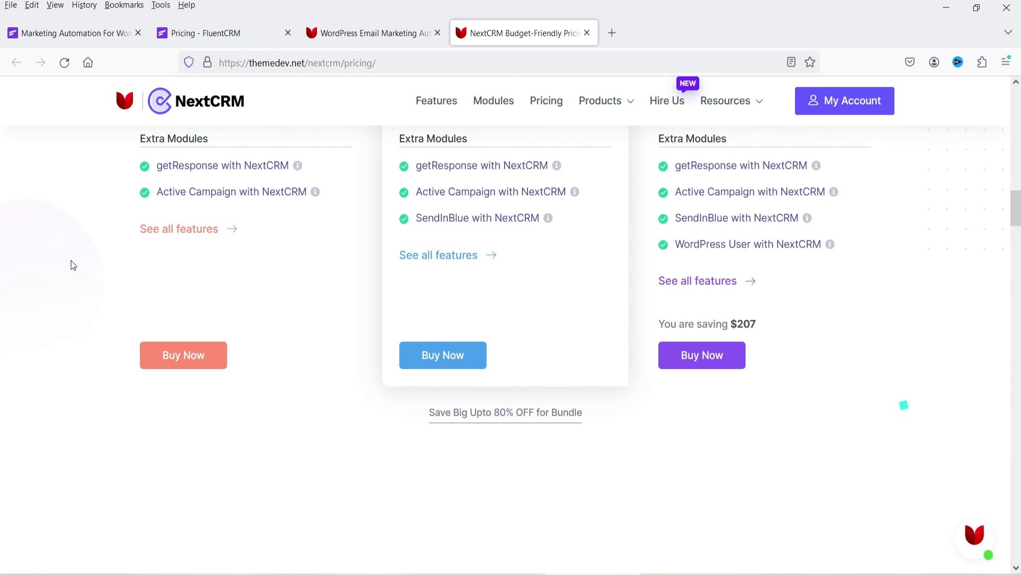
{"action": "scroll", "coordinate": [71, 260], "scroll_direction": "up", "scroll_amount": 15}
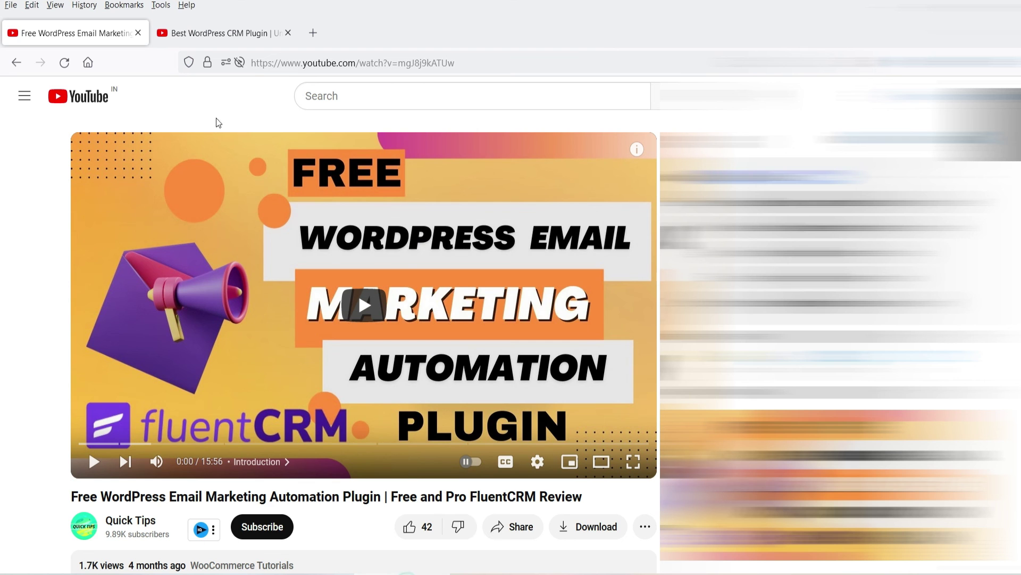
View the YouTube page of the NextCRM plugin tutorial, and return to the FluentCRM review video's page.
{"action": "left_click", "coordinate": [211, 34]}
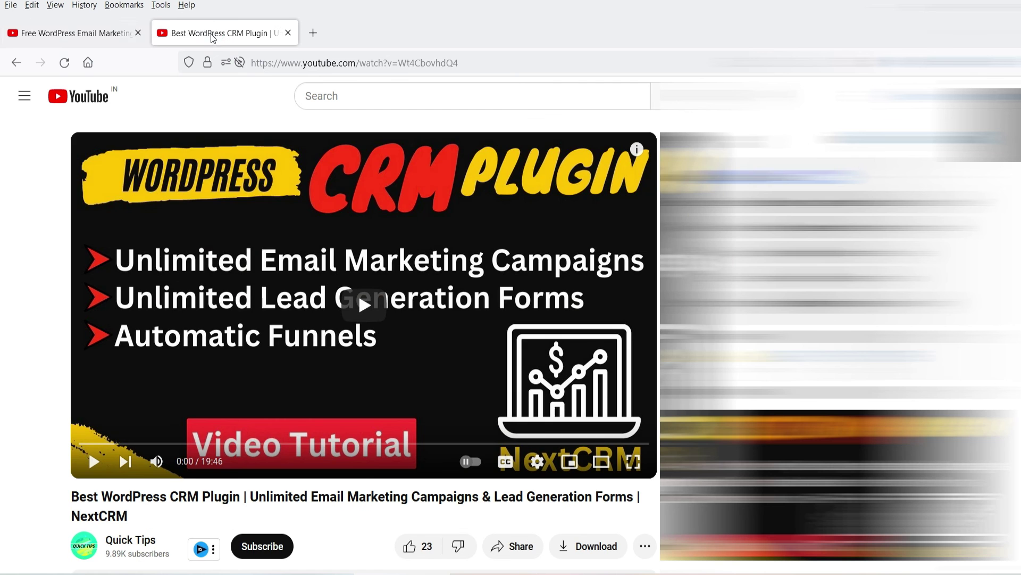
{"action": "left_click", "coordinate": [63, 37]}
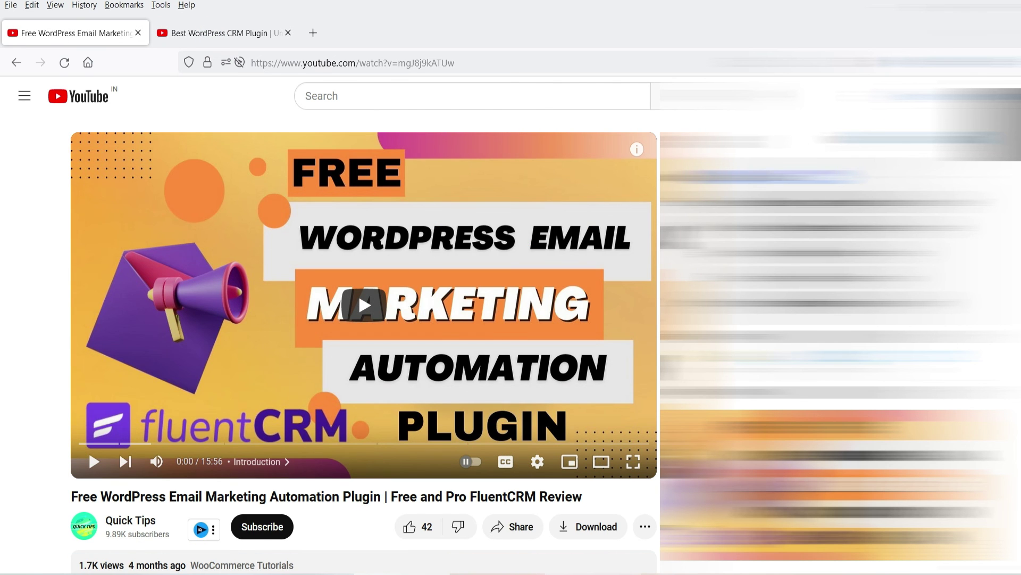